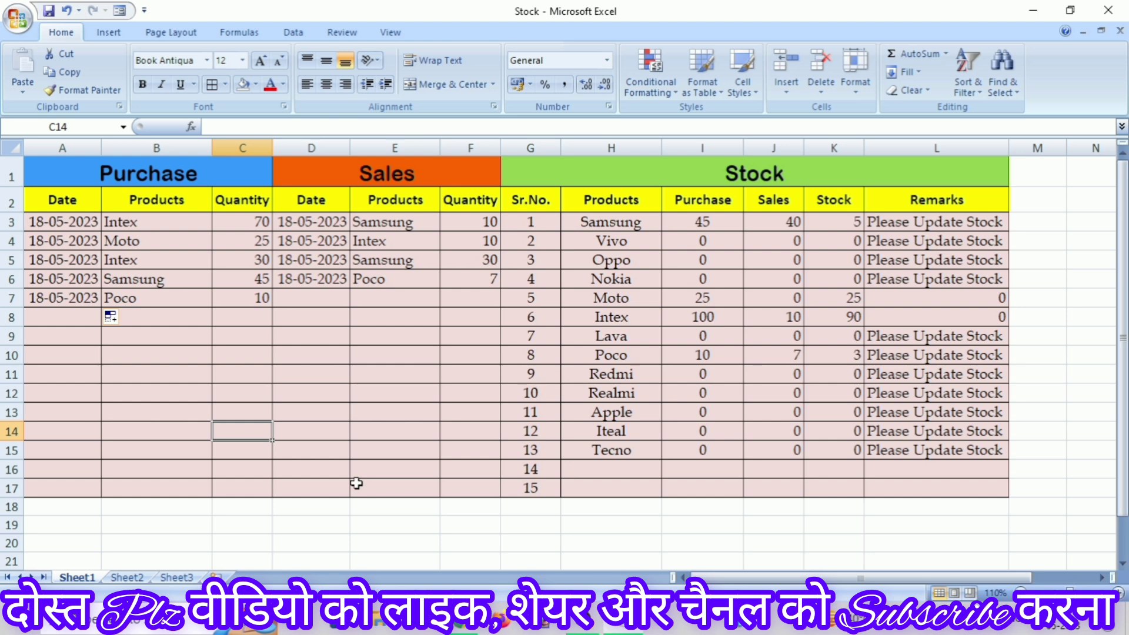
- On Sheet2, enter the formula =TODAY() in cell A3, the first Date row of the Purchase section
left_click(126, 578)
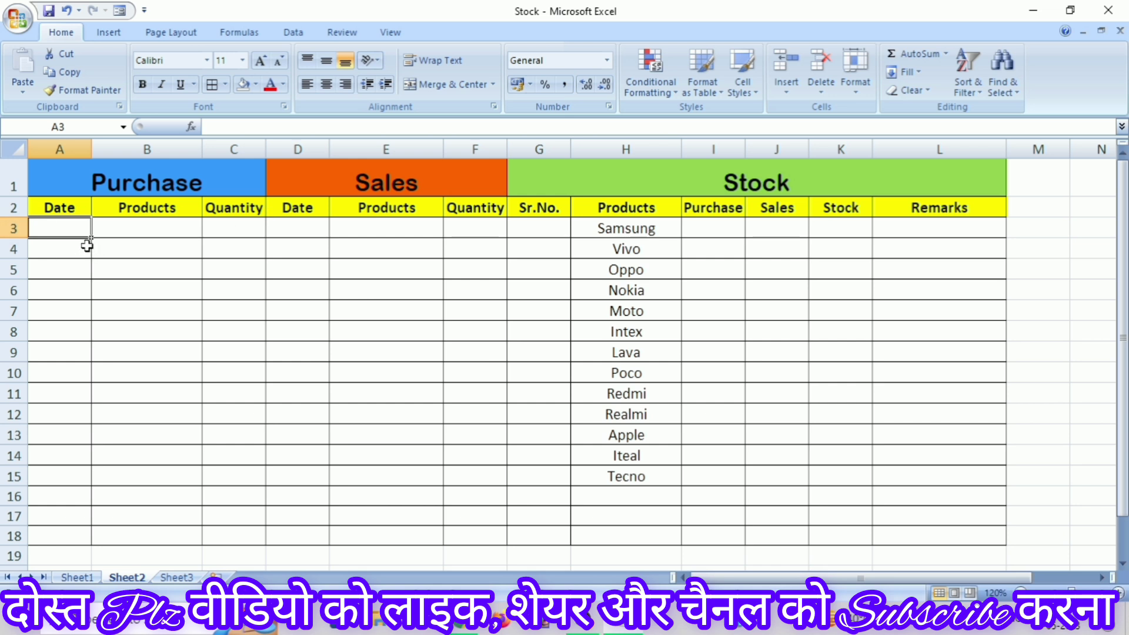
type("=to")
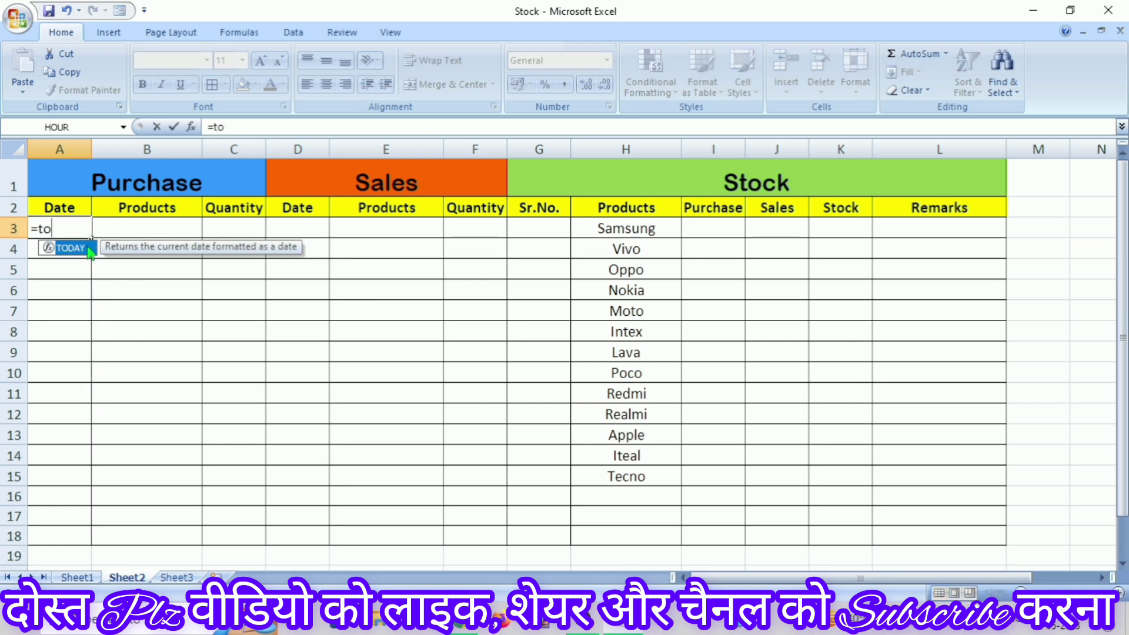
type("day()")
key("Return")
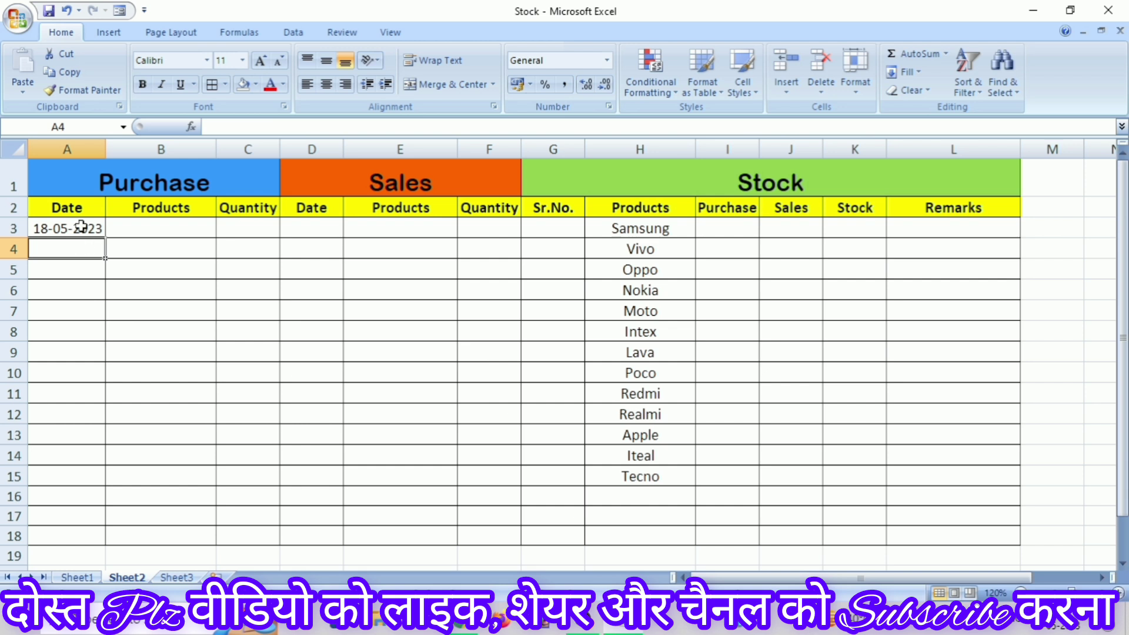
- Fill the date formula from A3 down through A7 in the Purchase Date column
left_click(82, 226)
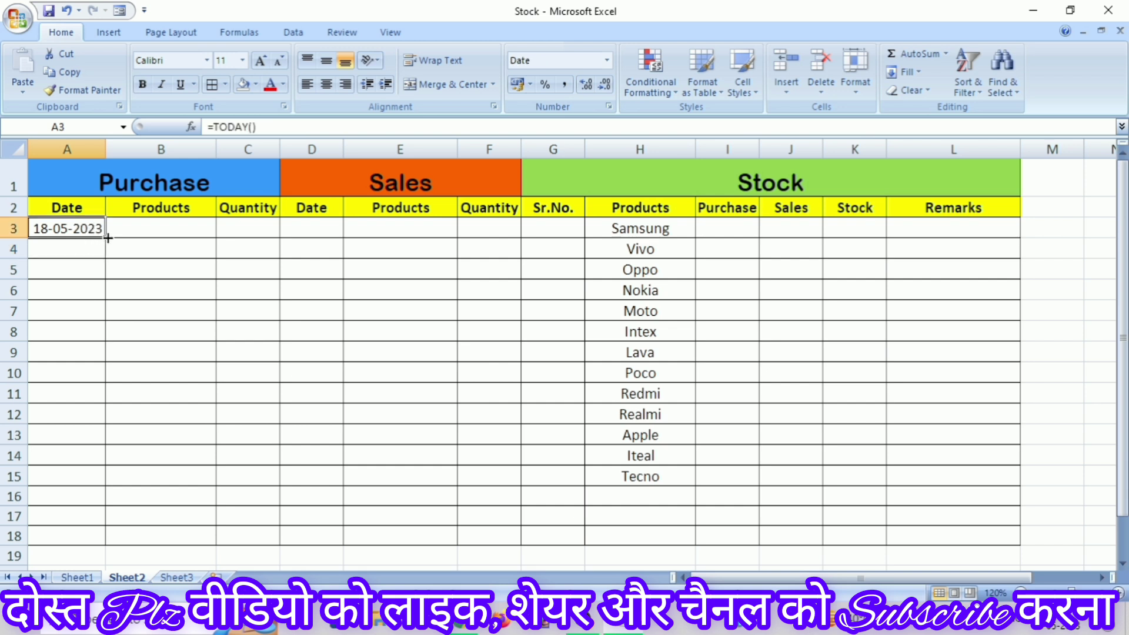
left_click_drag(105, 244, 103, 317)
left_click(125, 310)
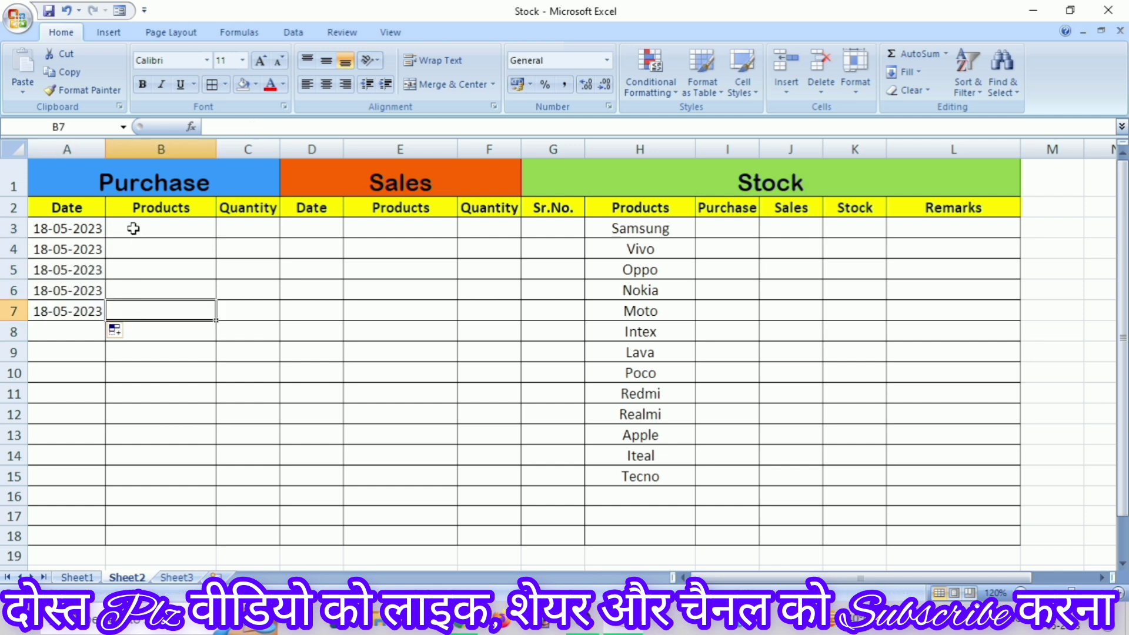
left_click(177, 405)
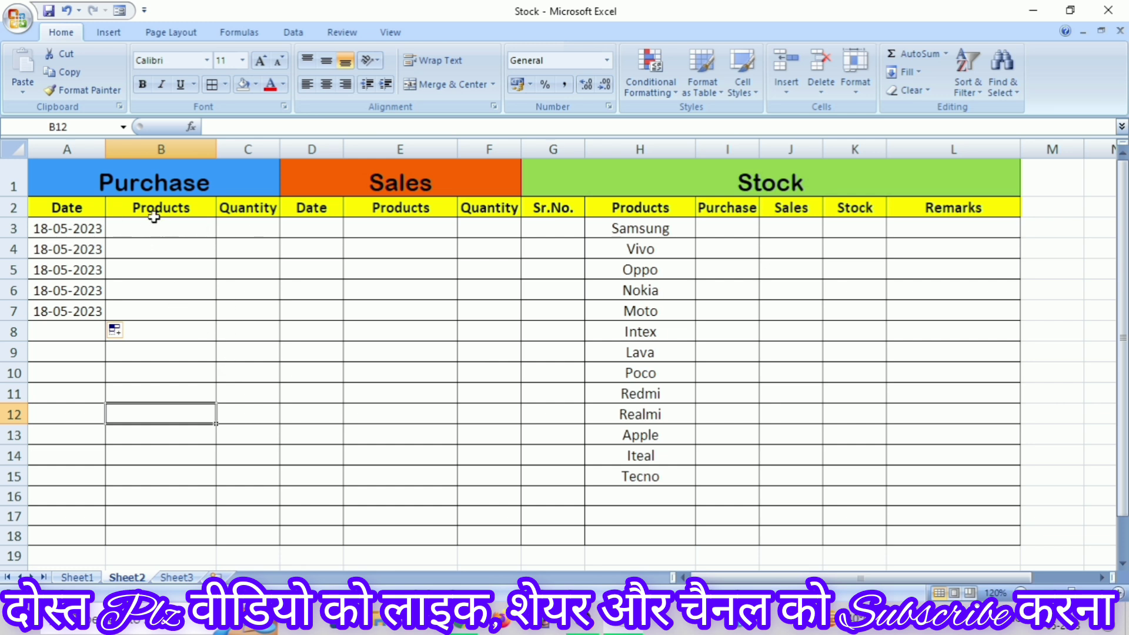
- Add List data validation to cell B3 with the stock product names =$H$3:$H$15 as its source
left_click(156, 235)
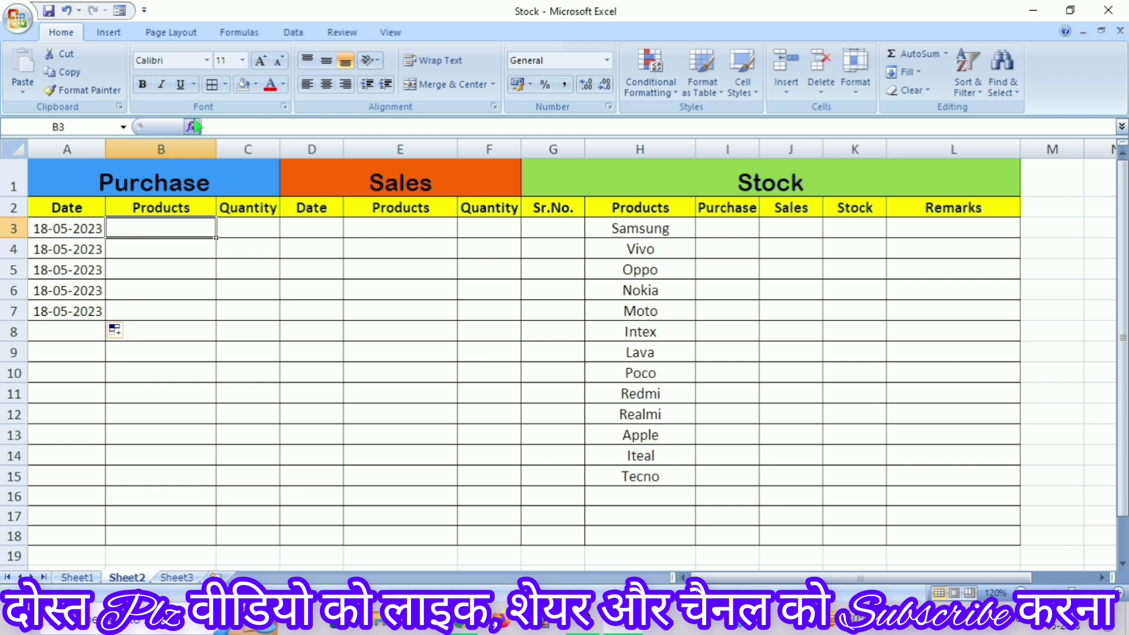
left_click(291, 34)
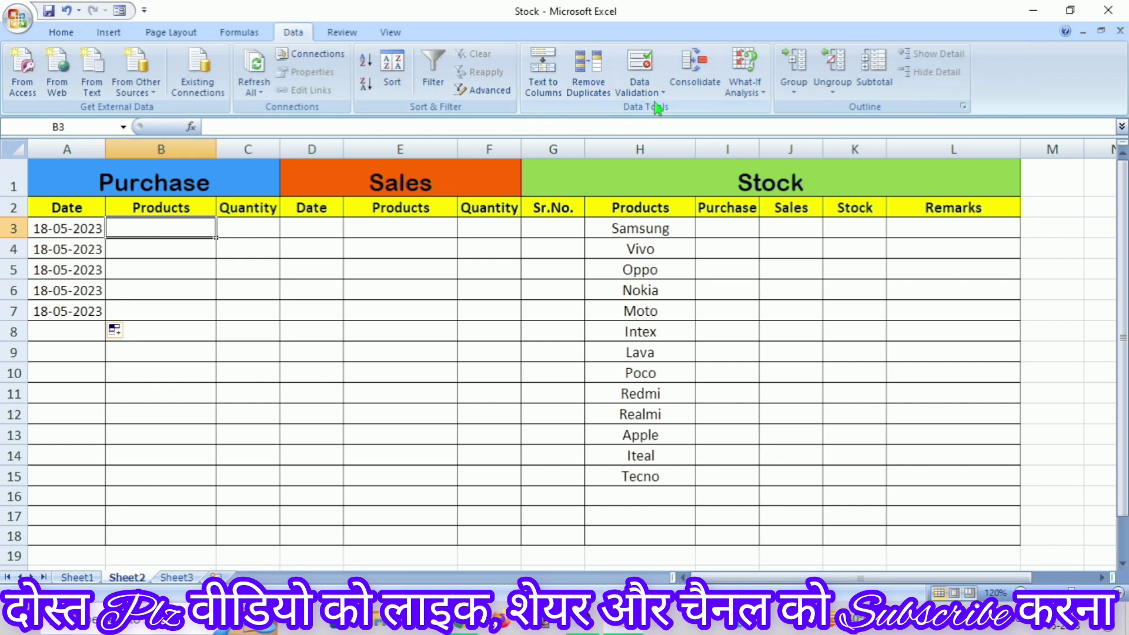
left_click(640, 76)
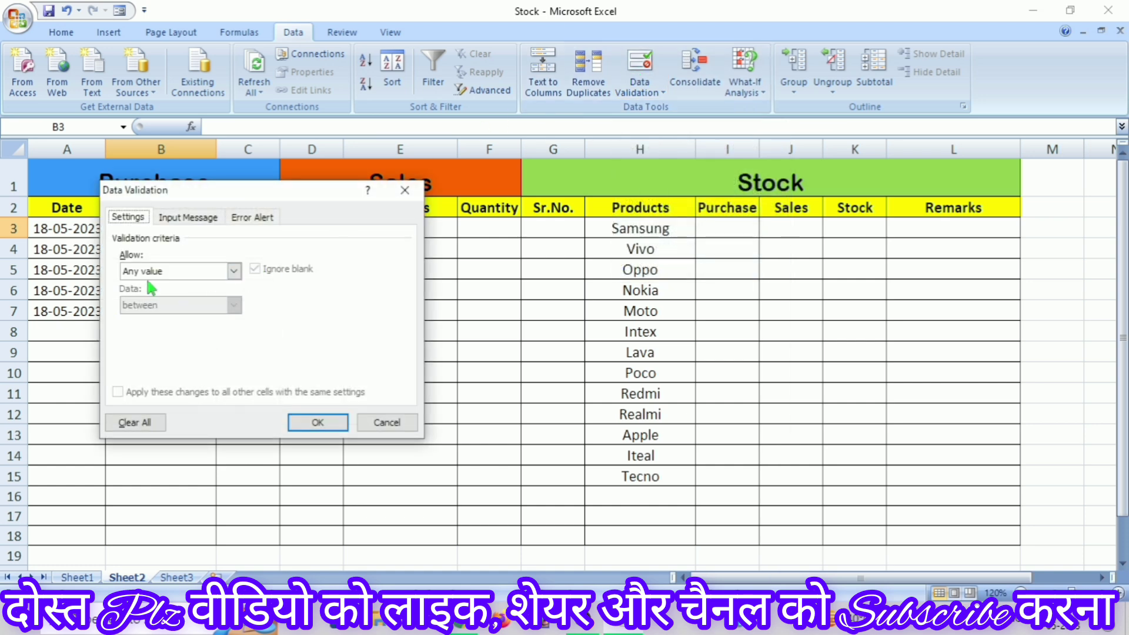
left_click(190, 272)
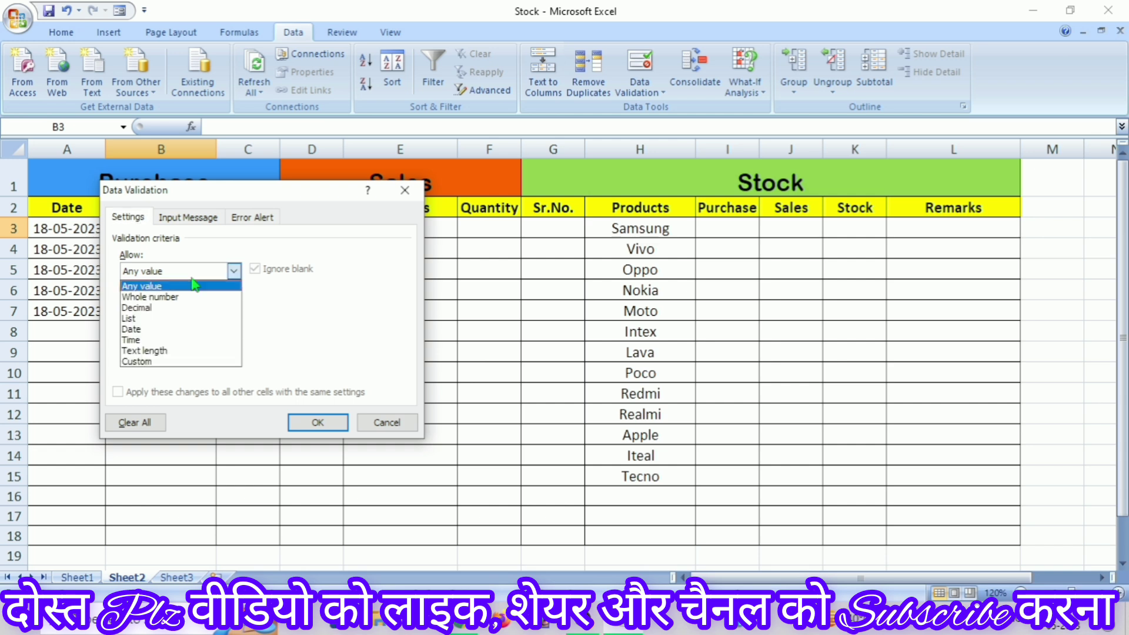
left_click(174, 319)
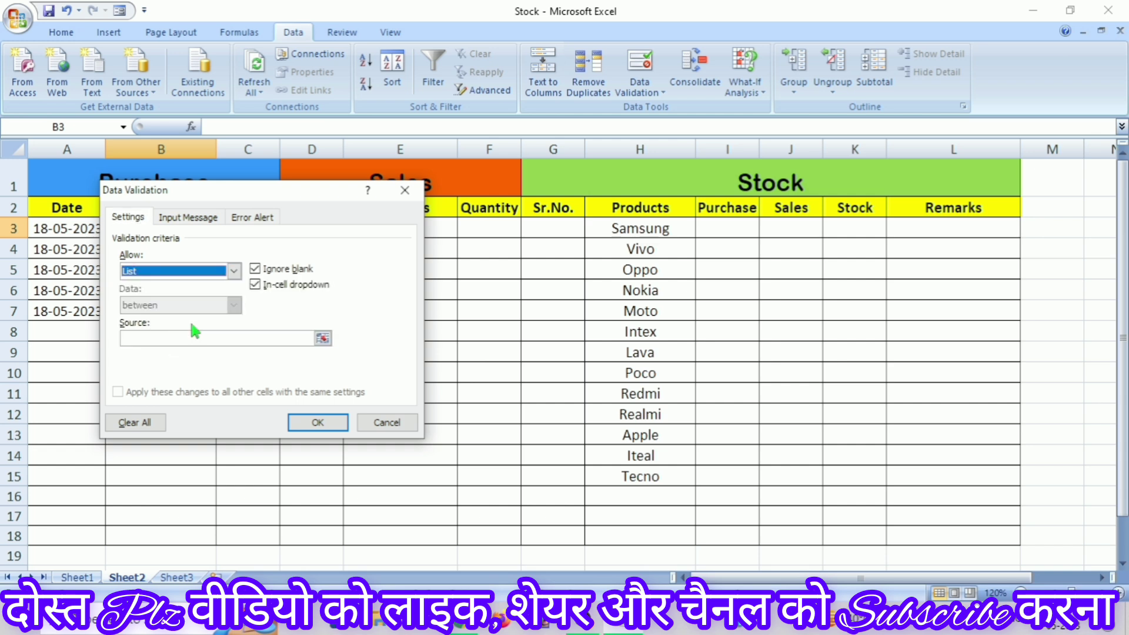
left_click(187, 339)
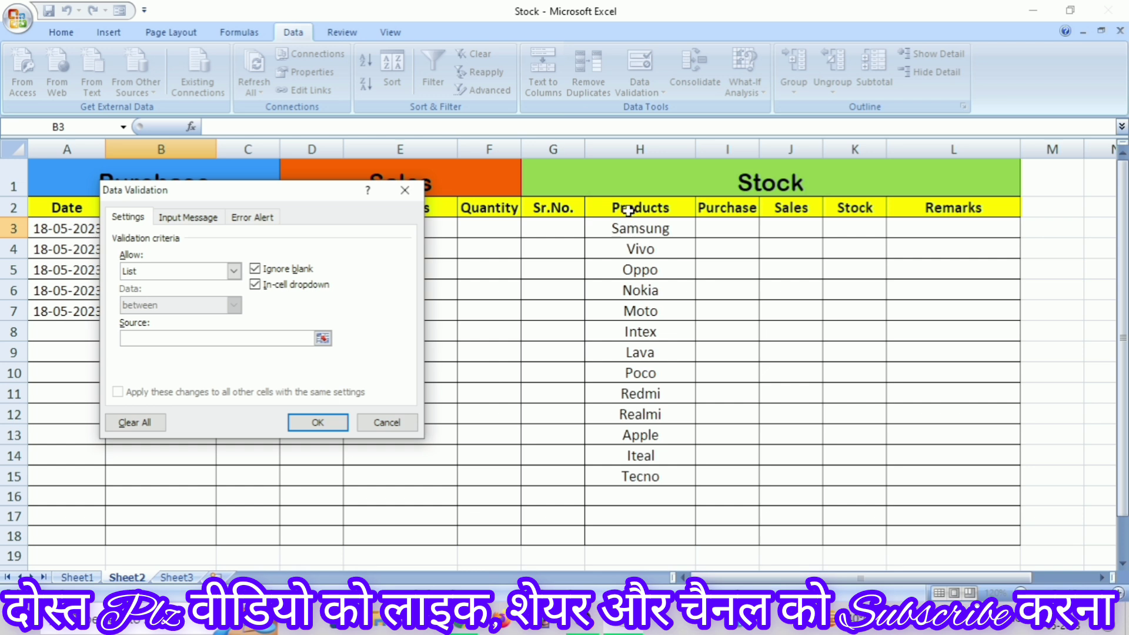
left_click(613, 231)
left_click_drag(614, 230, 637, 479)
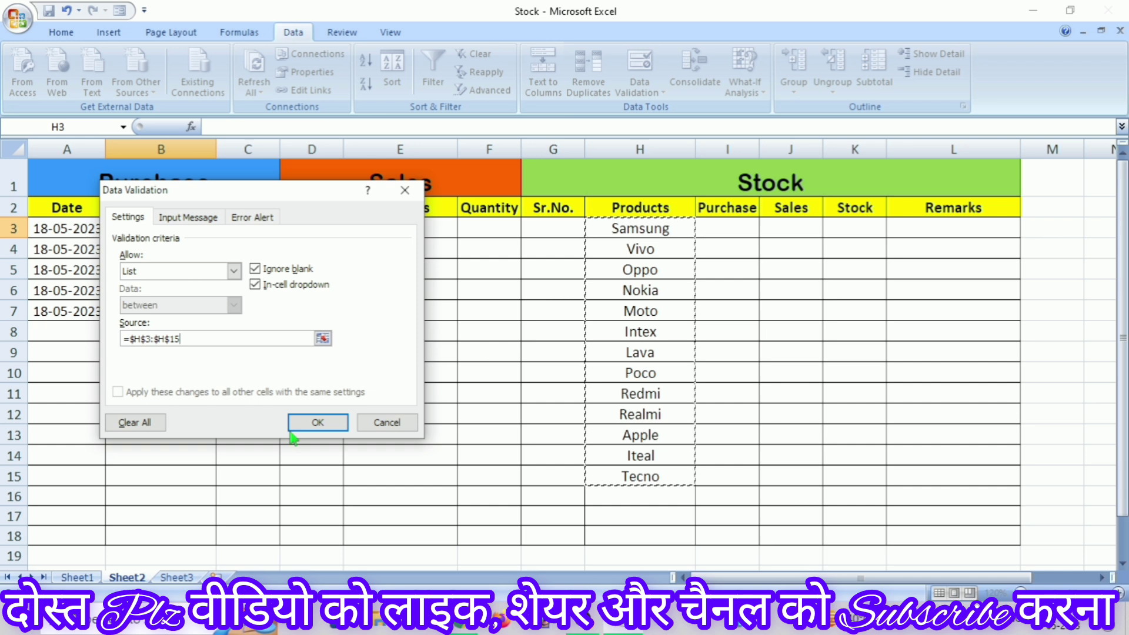
left_click(308, 423)
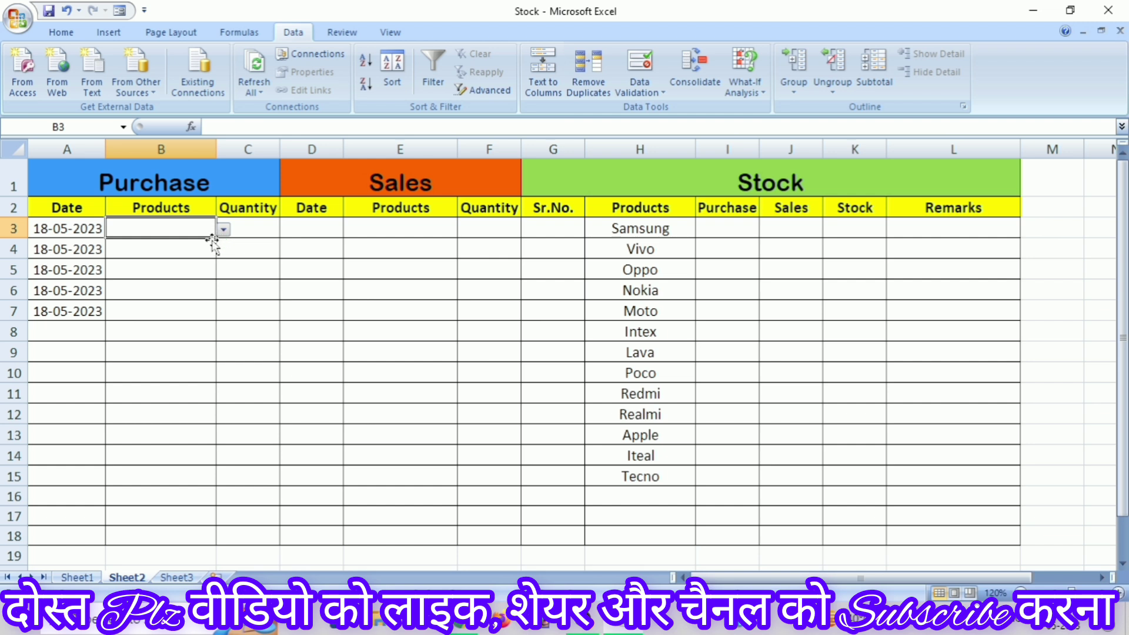
- Copy the product dropdown from B3 down through B18 in the Purchase Products column
left_click_drag(216, 241, 197, 538)
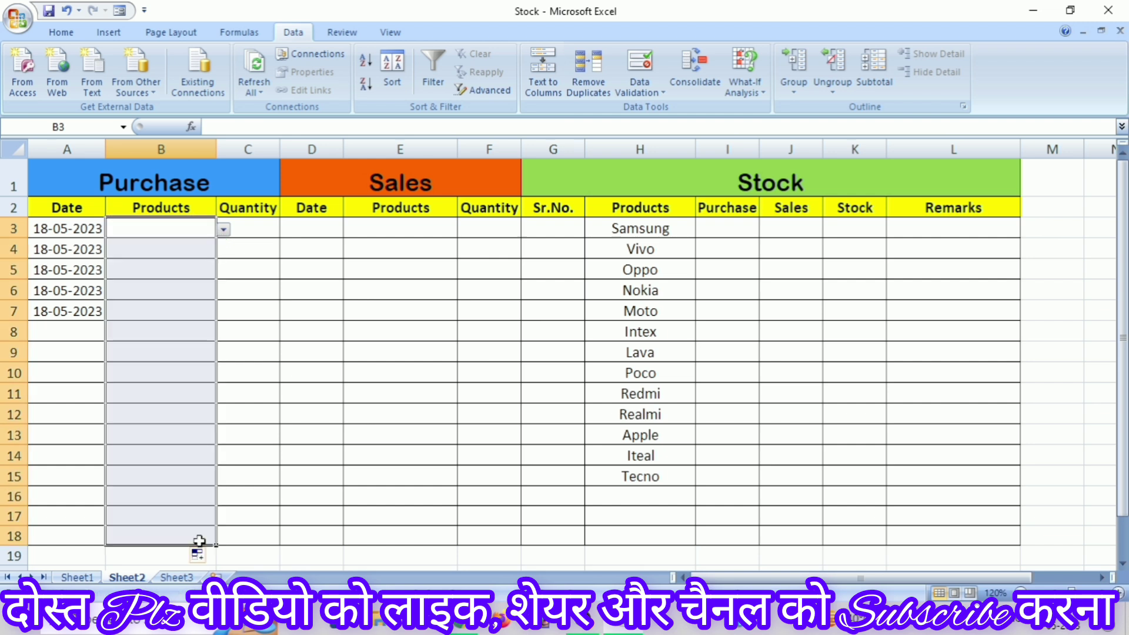
left_click(178, 365)
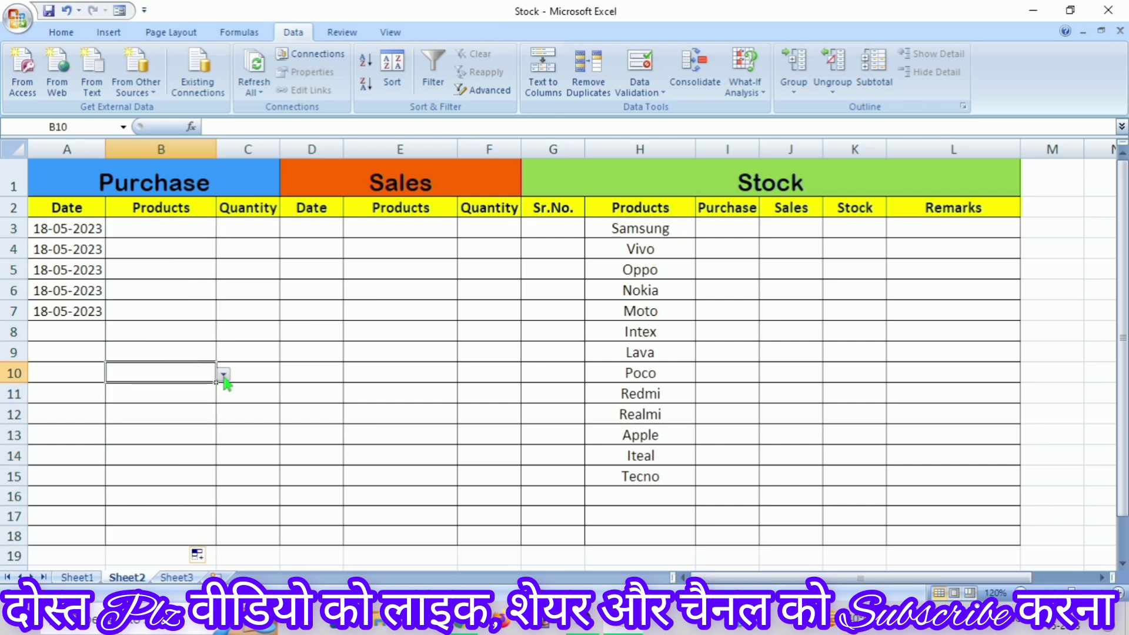
left_click(177, 347)
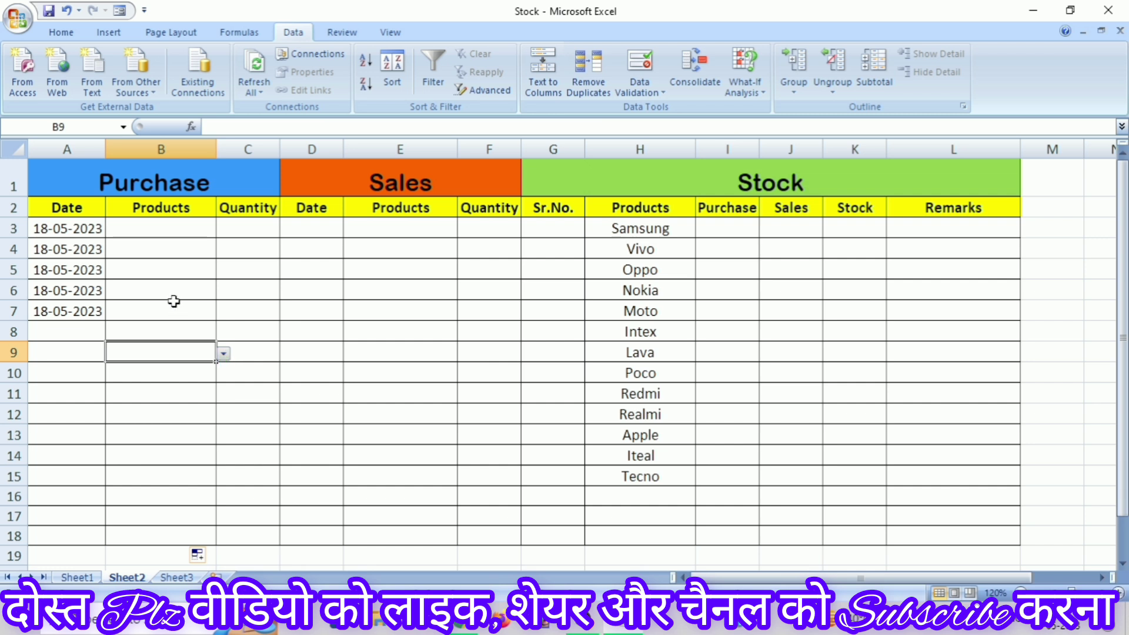
- Choose Intex in B3 and Moto in B4 from the Purchase product dropdowns
left_click(170, 229)
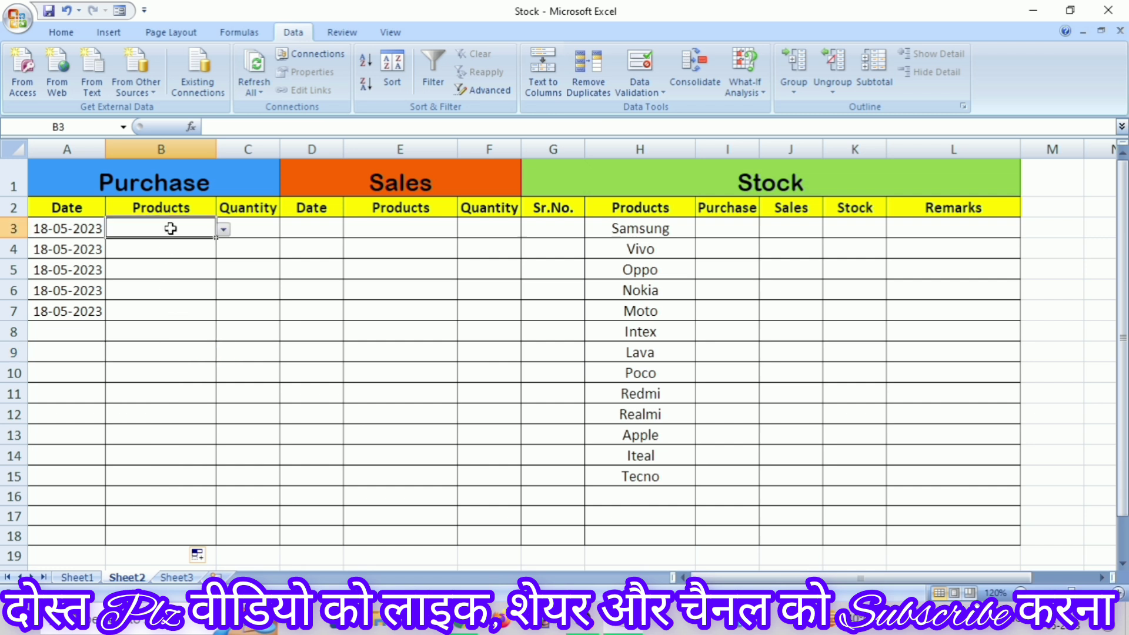
left_click(224, 230)
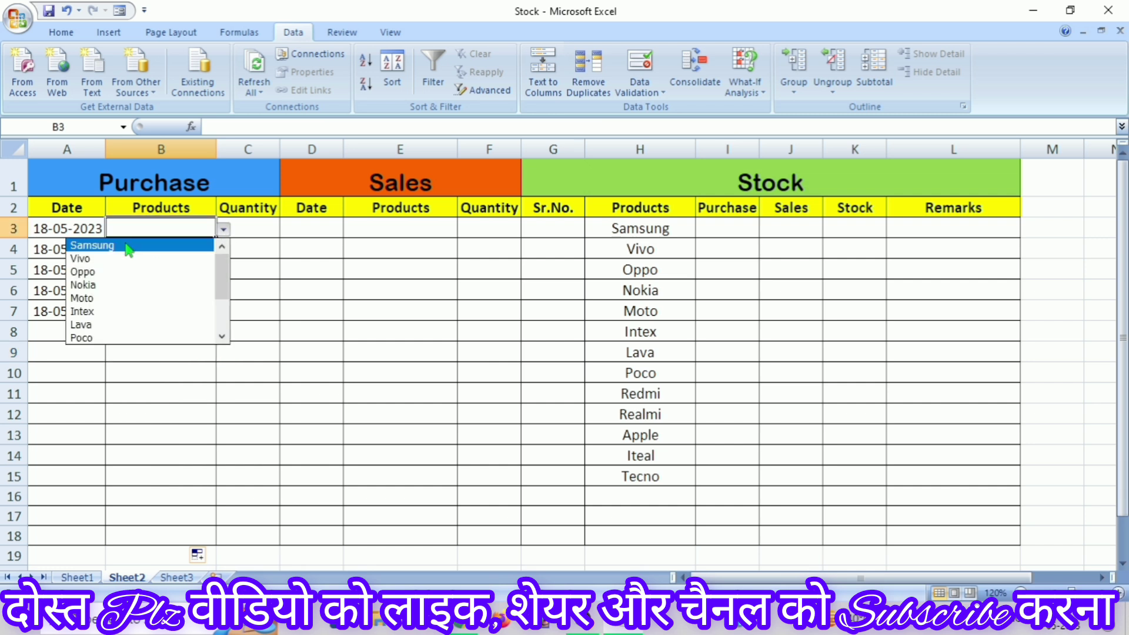
left_click(109, 312)
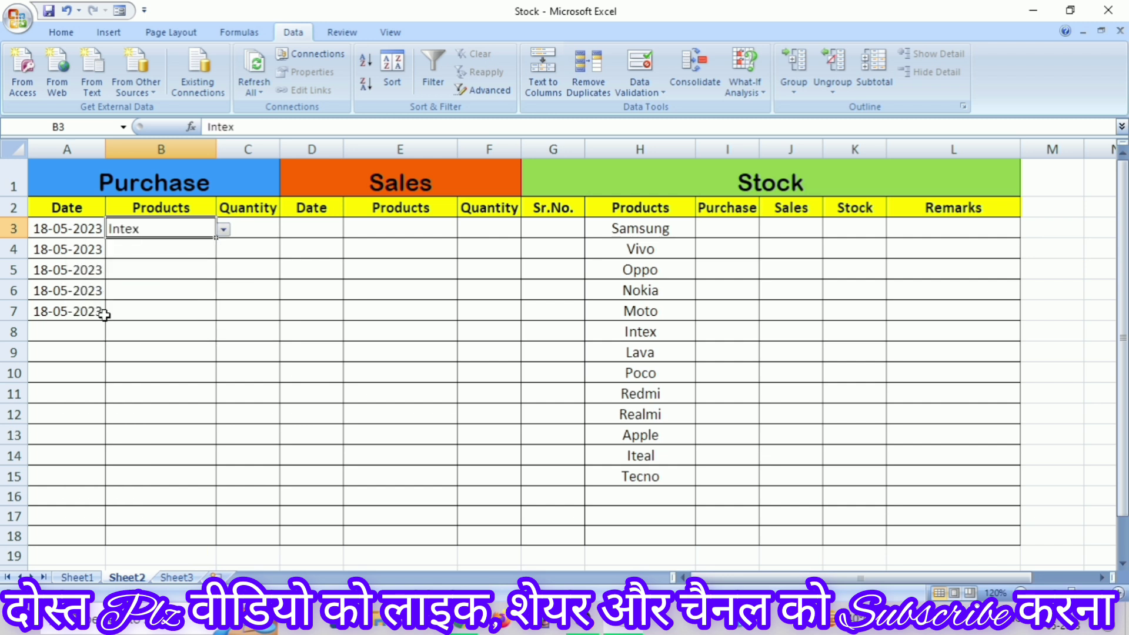
left_click(169, 250)
left_click(224, 250)
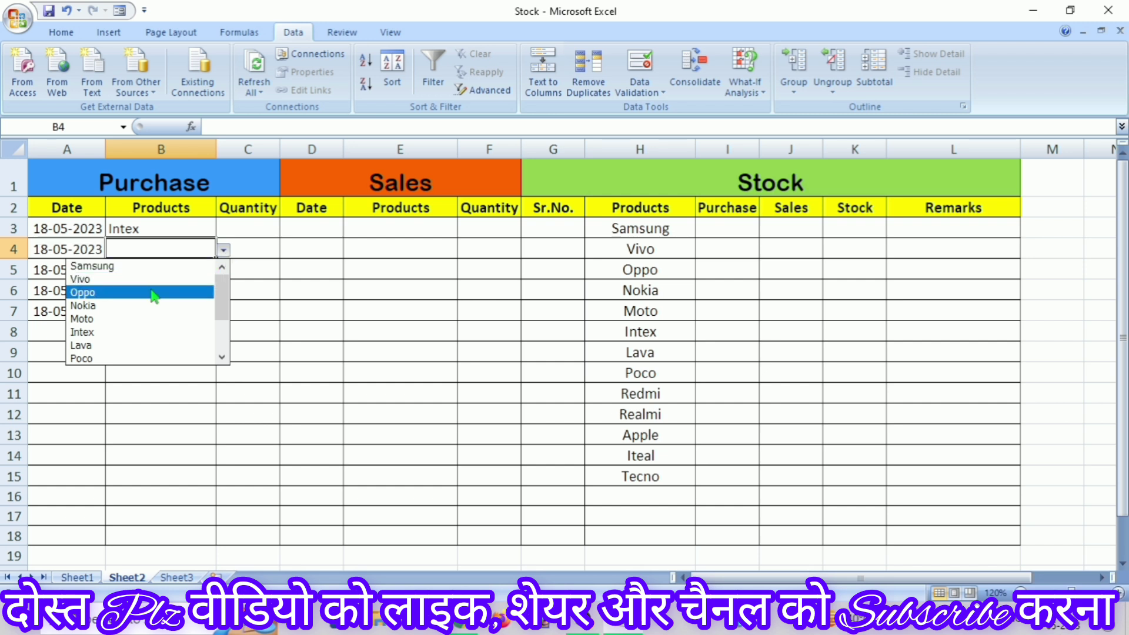
left_click(137, 320)
- Choose Intex in B5 and Samsung in B6 from the Purchase product dropdowns
left_click(180, 275)
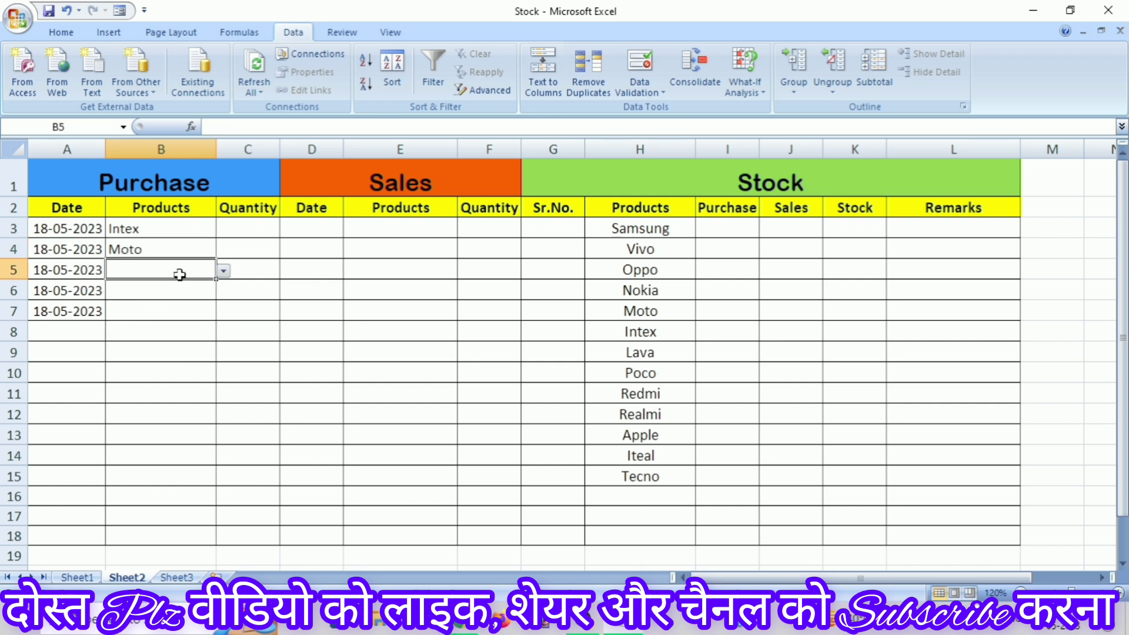
left_click(223, 272)
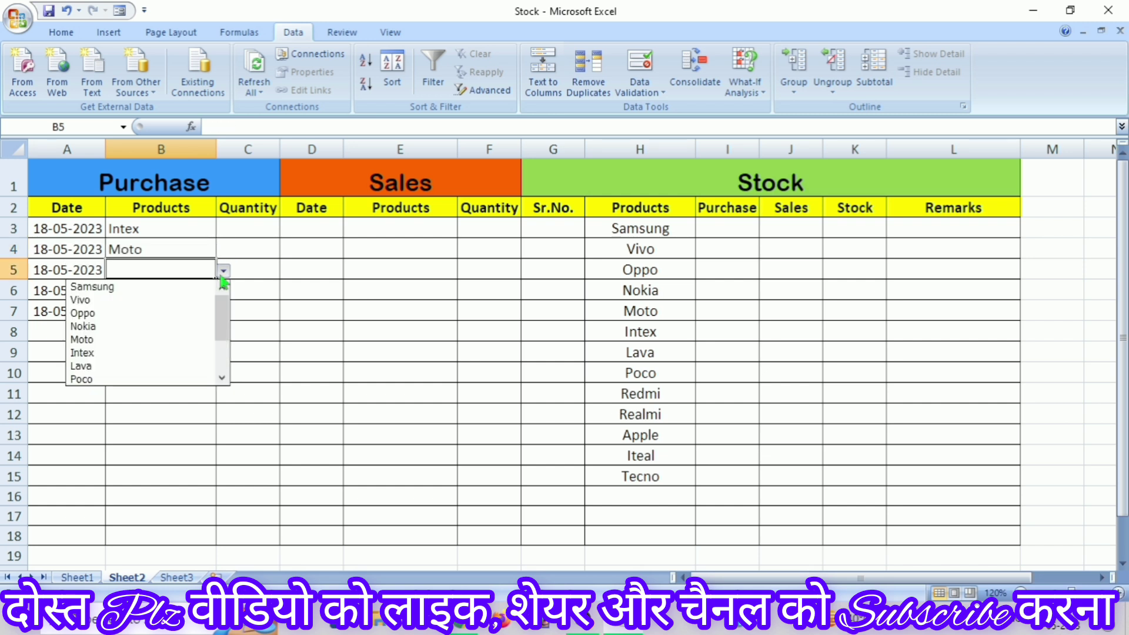
left_click(98, 352)
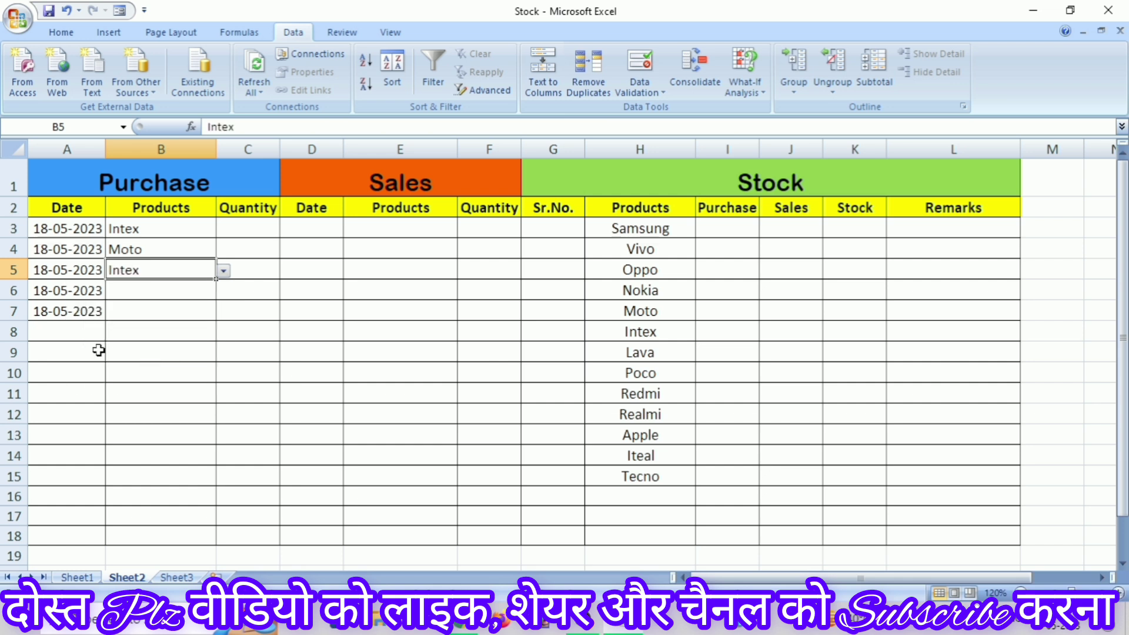
left_click(209, 292)
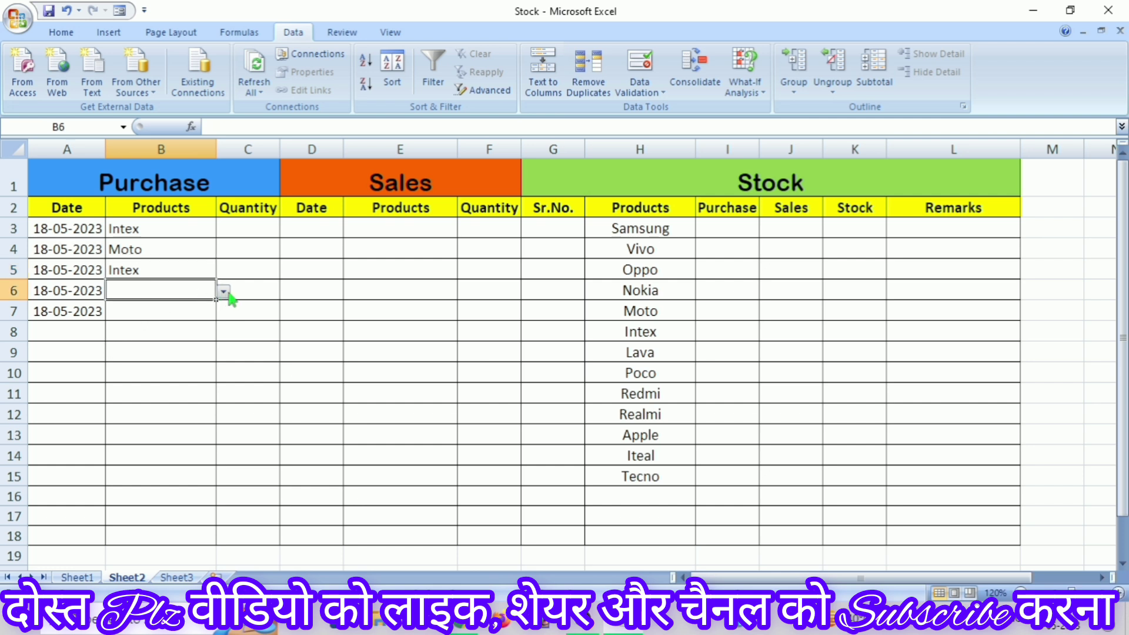
left_click(224, 292)
left_click(139, 305)
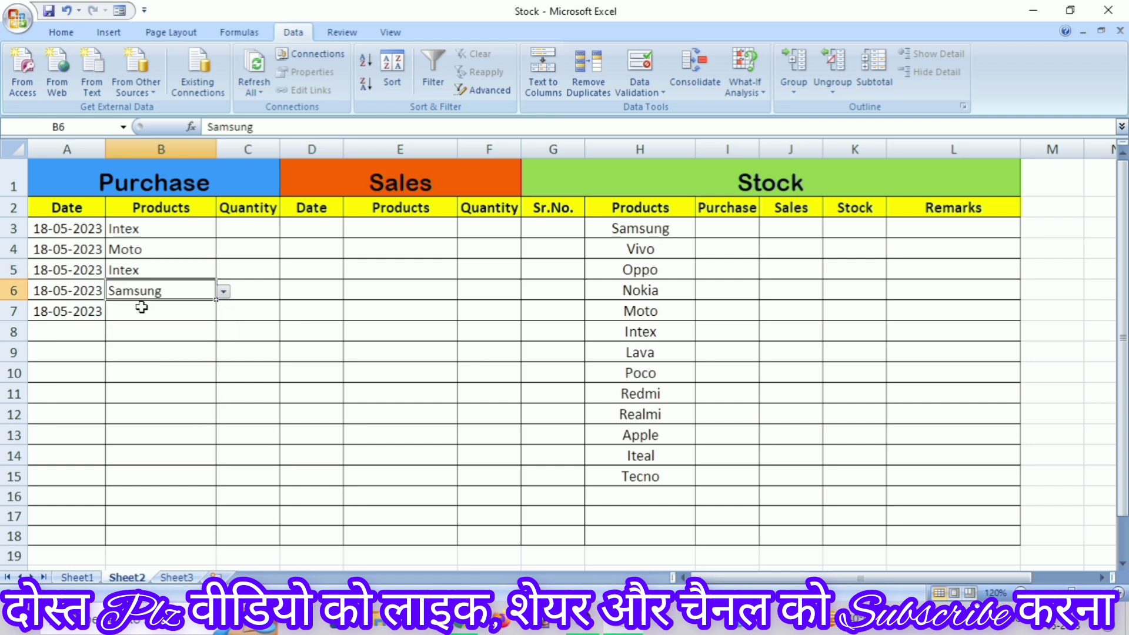
left_click(266, 266)
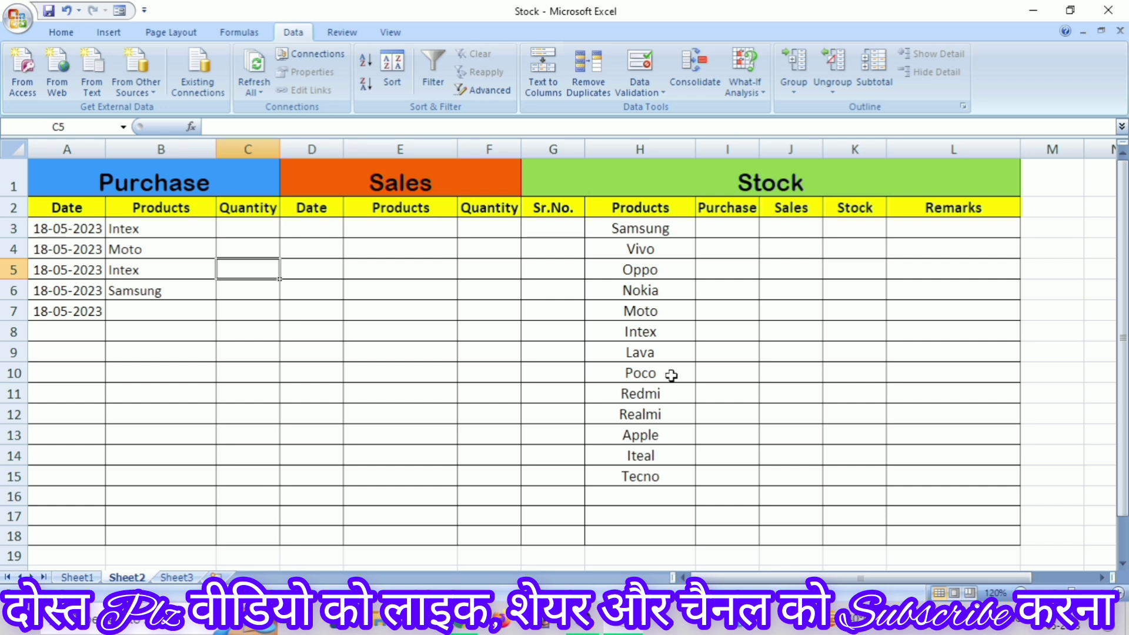
- Enter =SUMIF($B$3:$B$18,H3,$C$3:$C$18) in I3 to total Samsung's purchased quantity
left_click(724, 226)
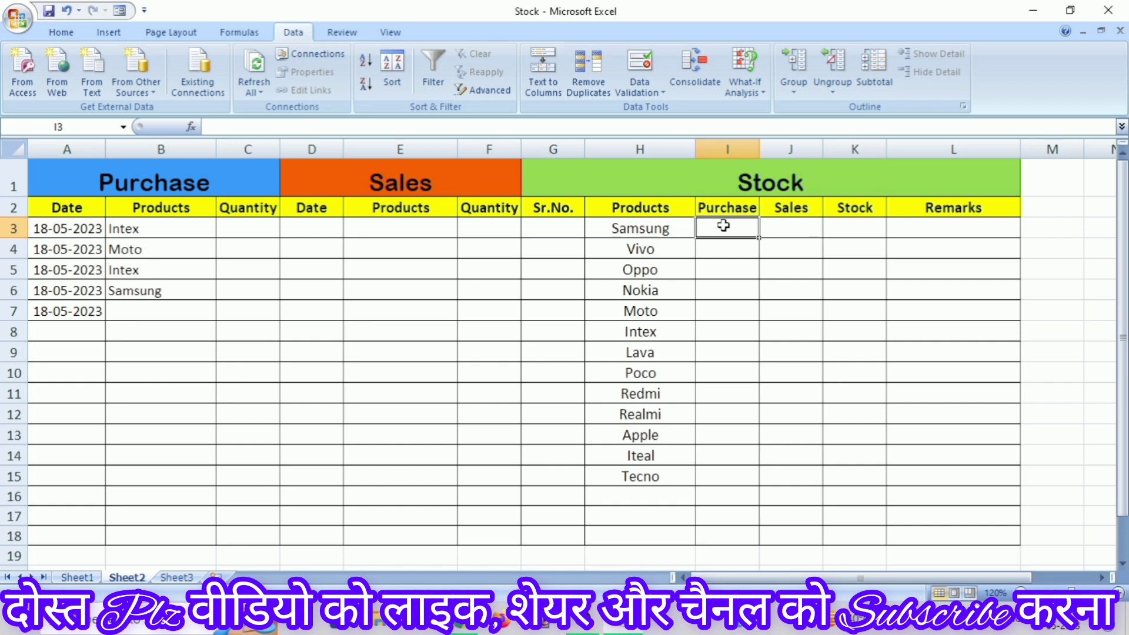
type("=")
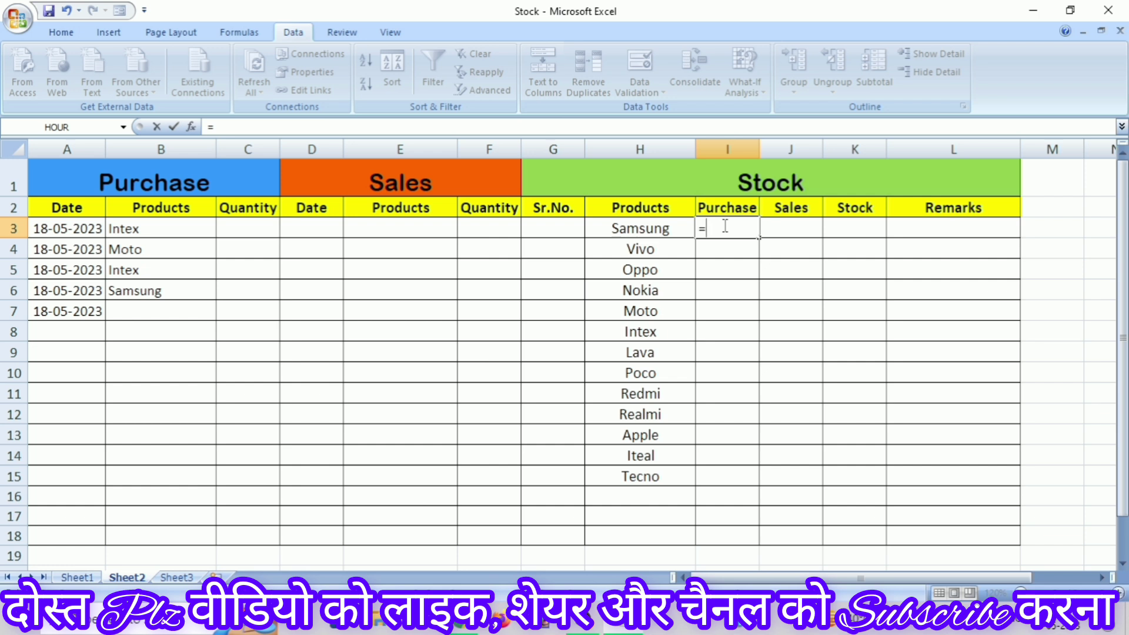
type("sumi")
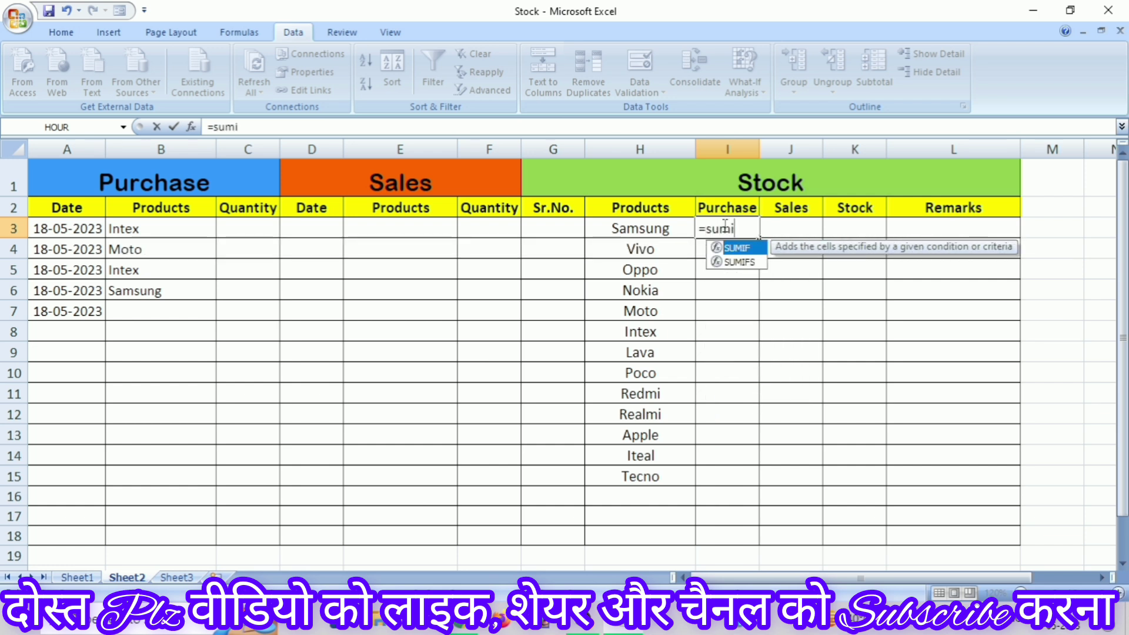
type("f(")
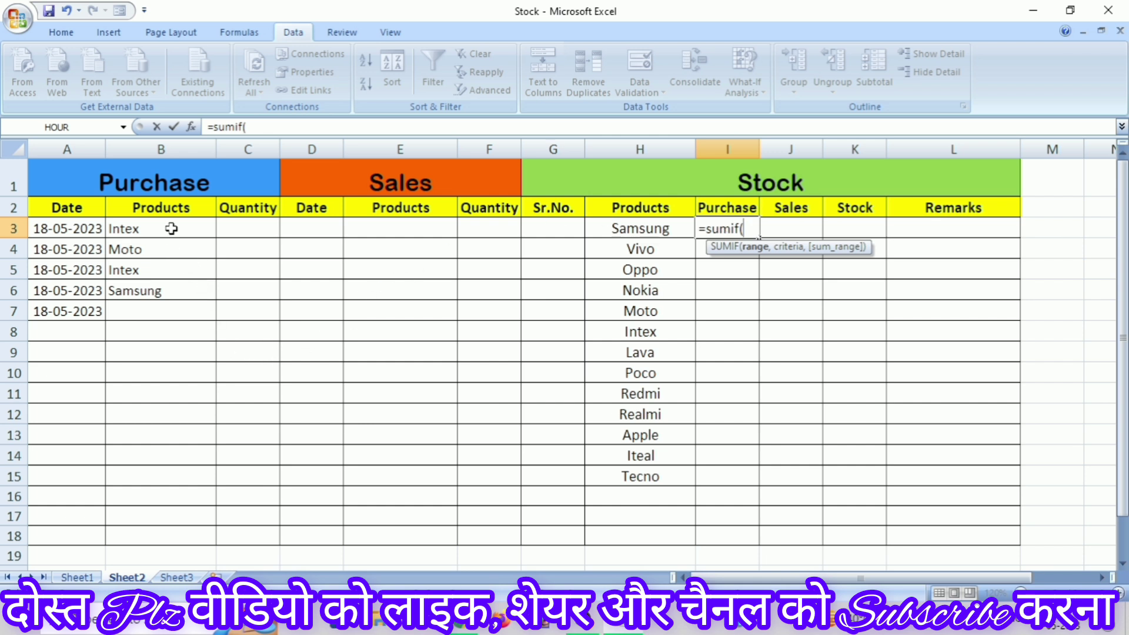
left_click_drag(171, 228, 156, 535)
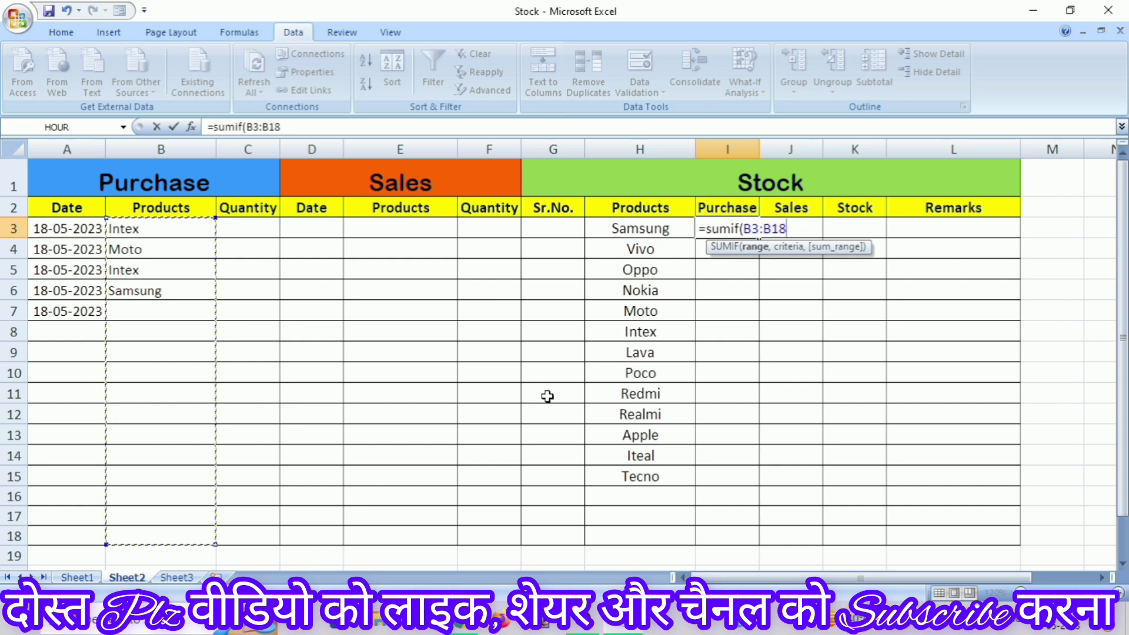
key("F4")
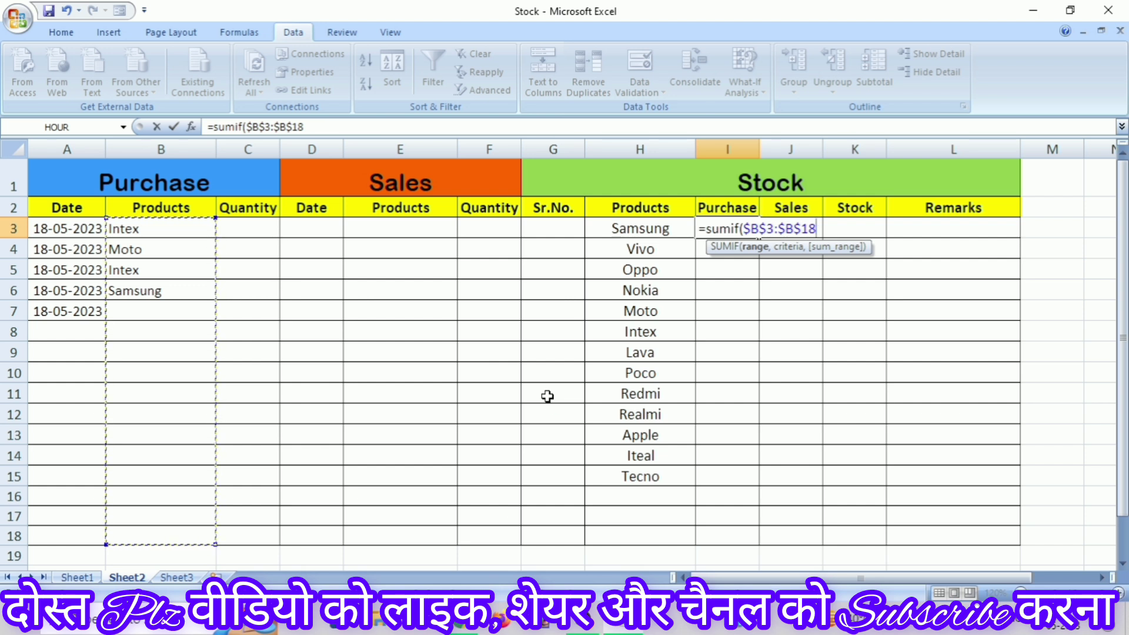
type(",")
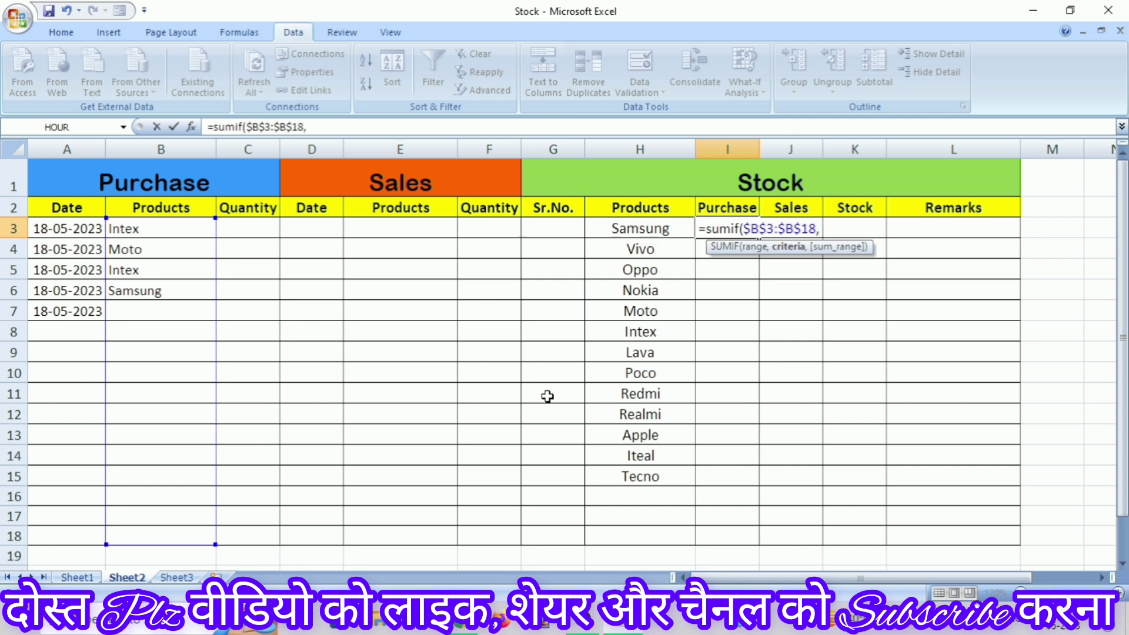
left_click(639, 229)
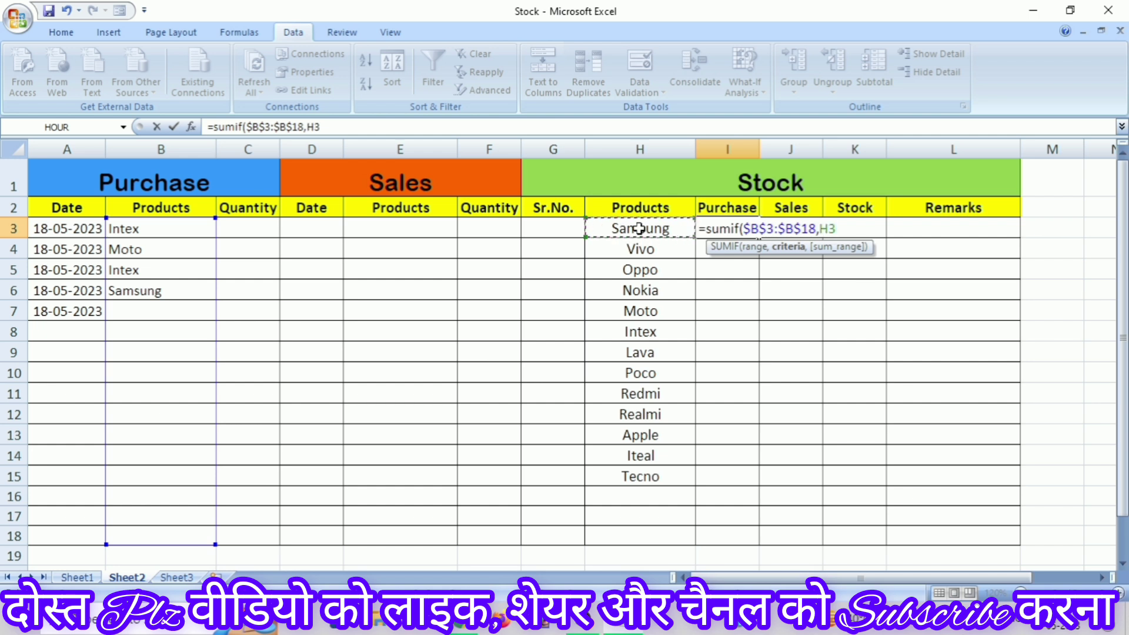
type(",")
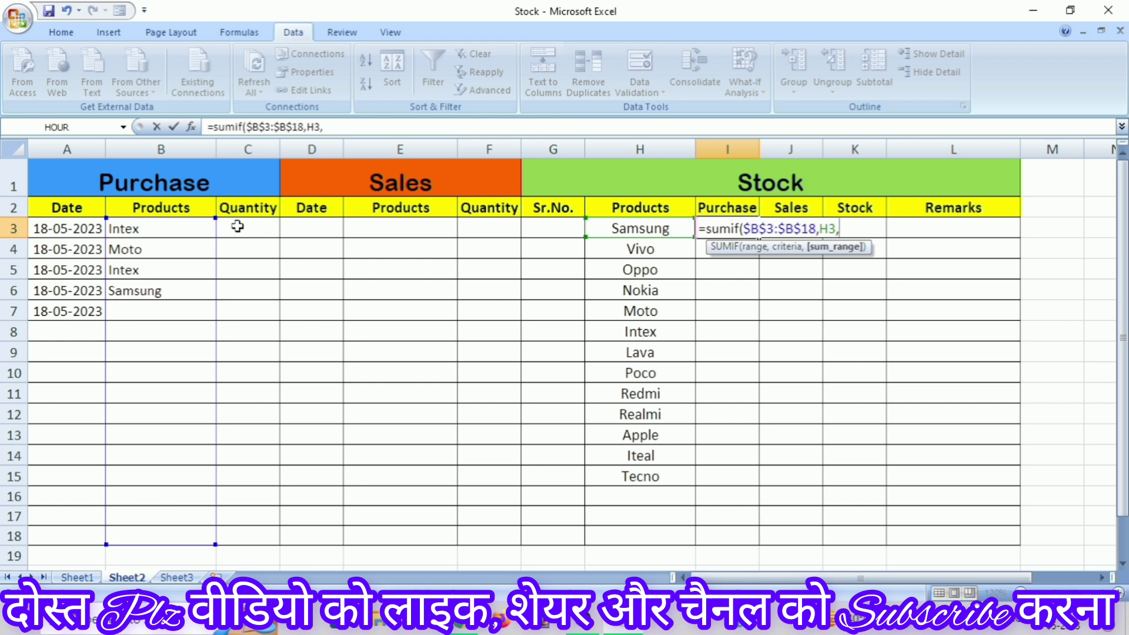
left_click_drag(237, 227, 249, 529)
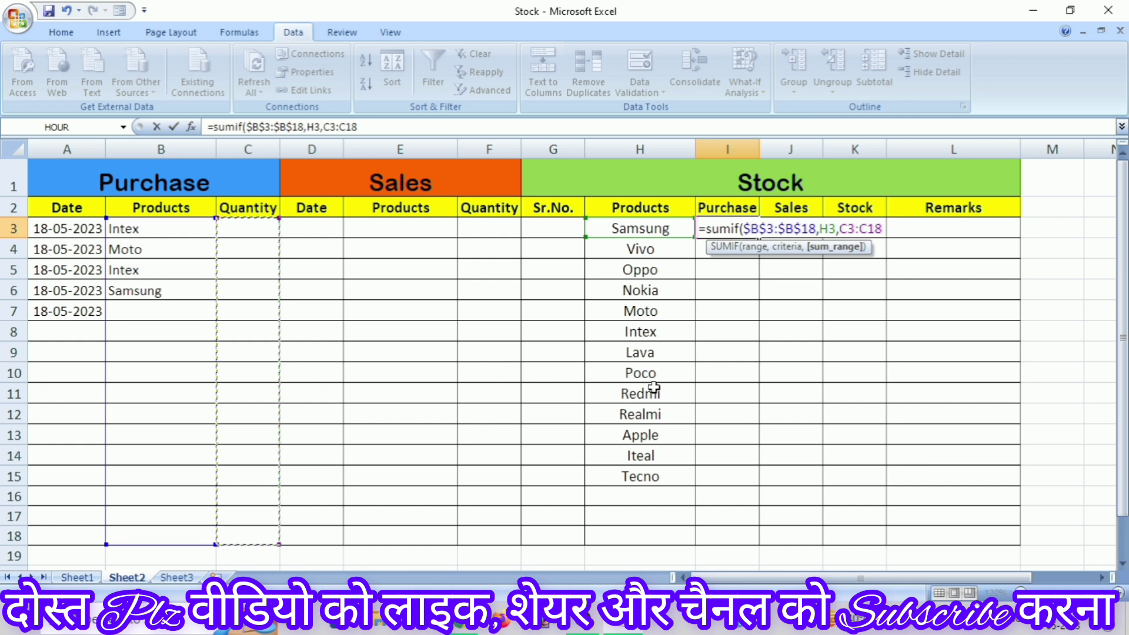
key("F4")
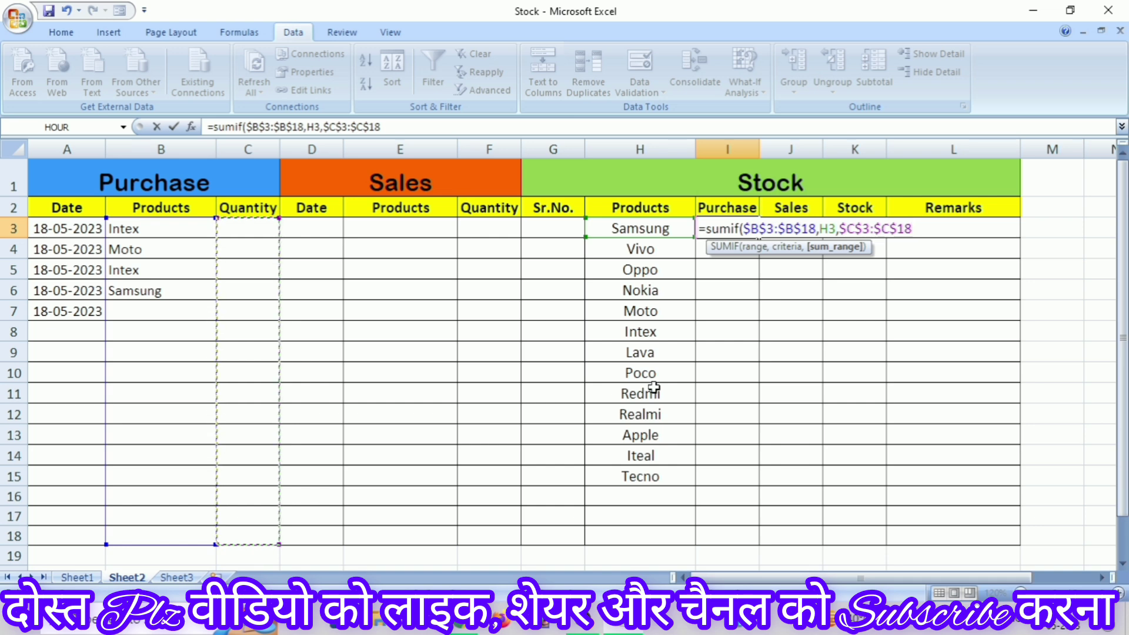
key("Return")
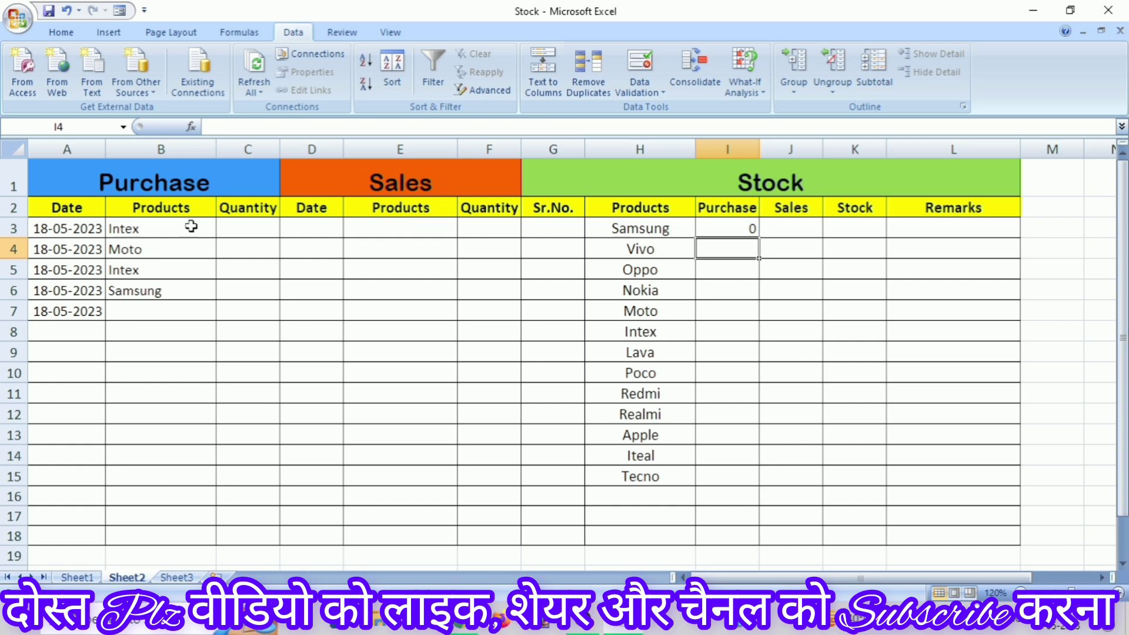
left_click(237, 229)
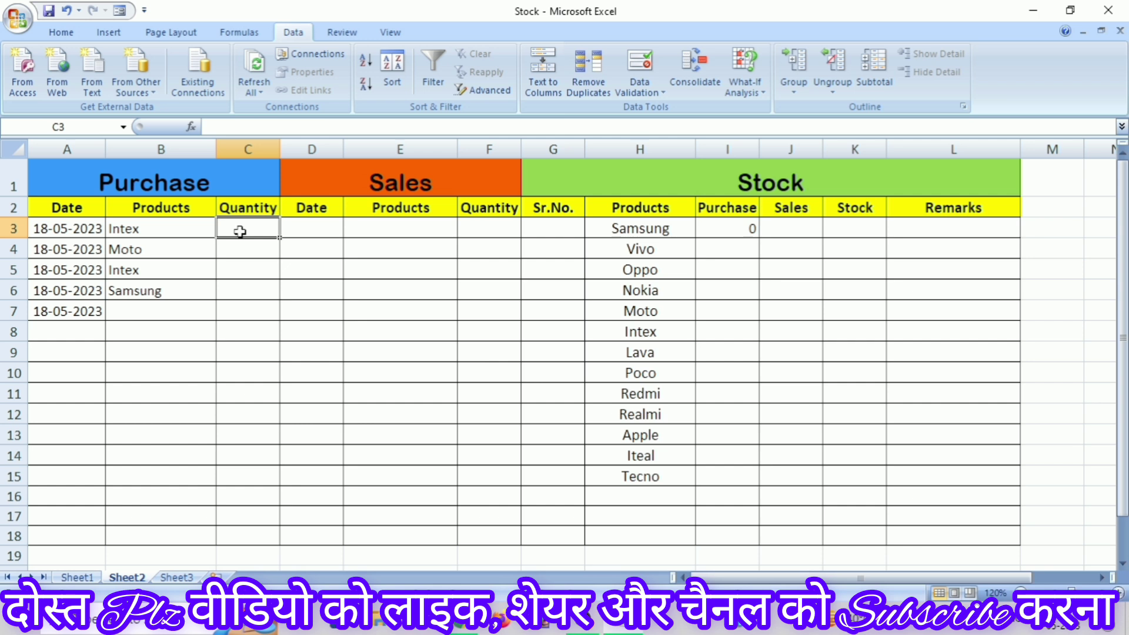
type("70")
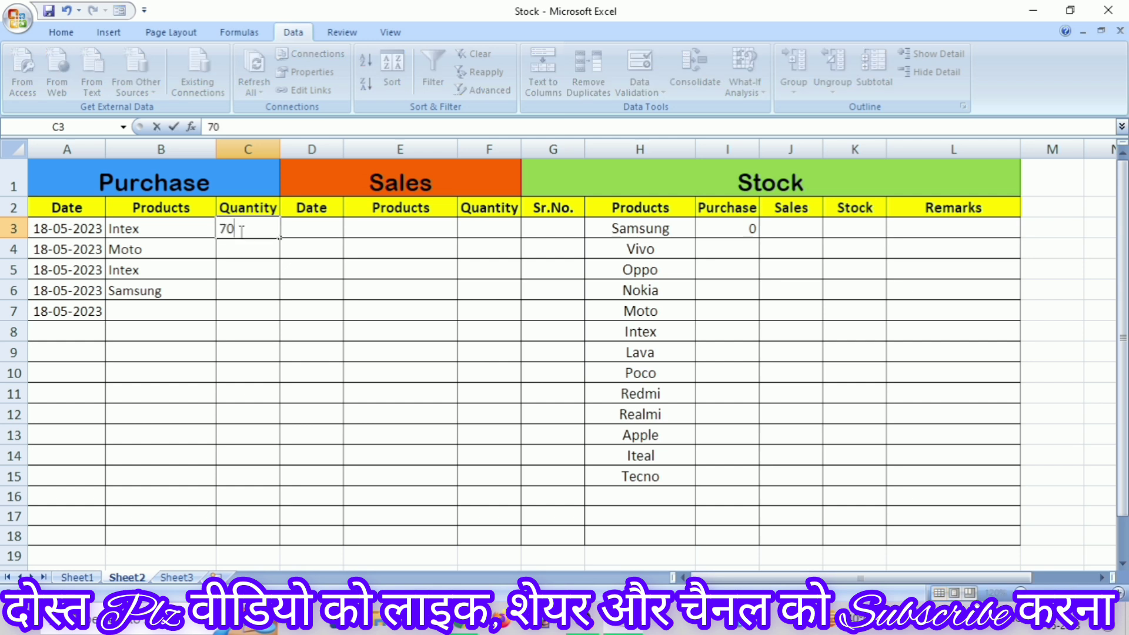
key("Return")
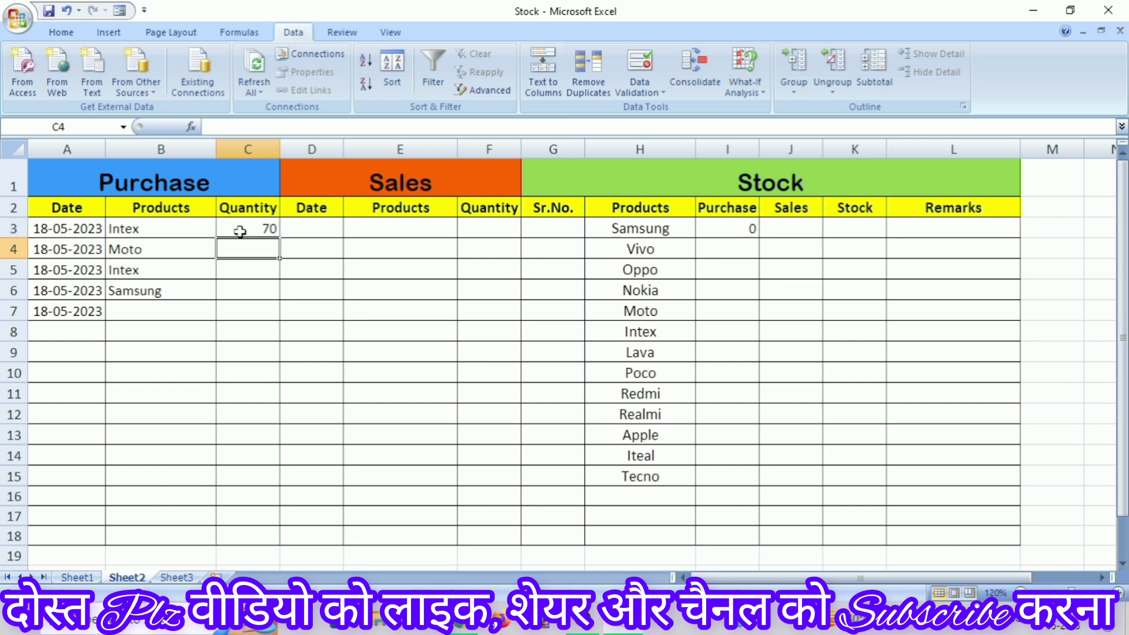
key("Up")
key("Down")
key("Down")
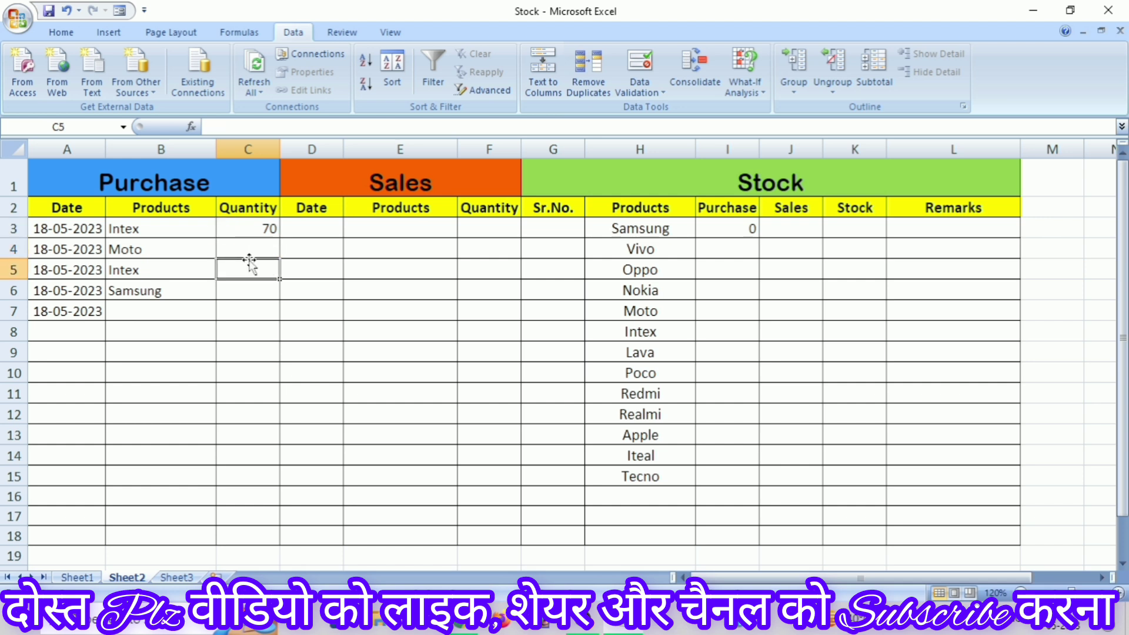
key("ctrl+z")
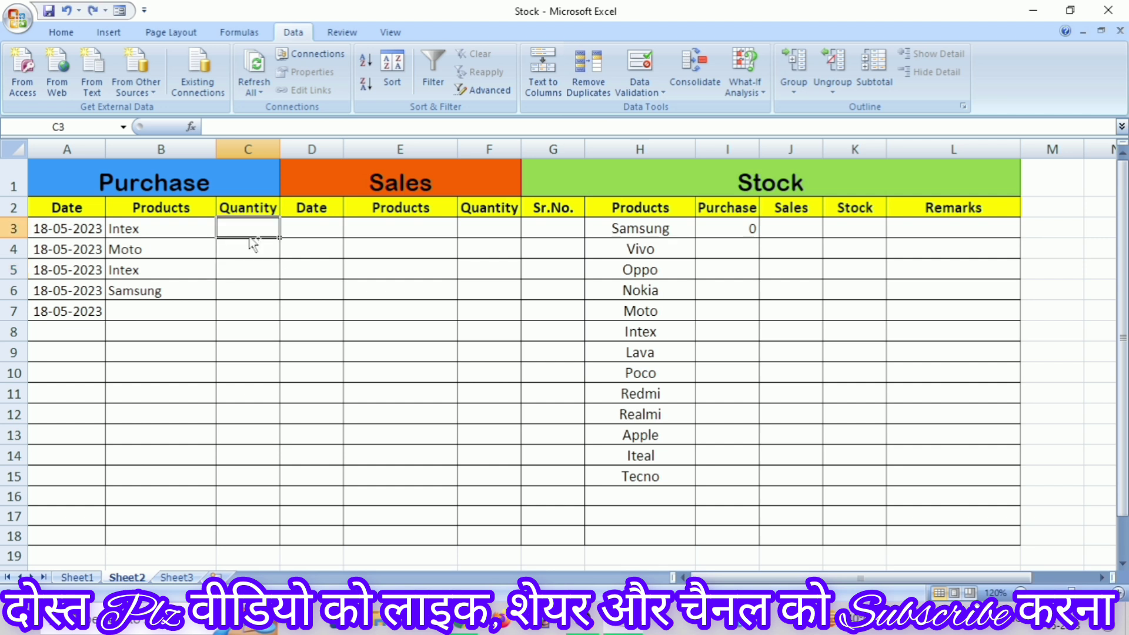
- Fill the SUMIF formula from I3 down the Stock section's Purchase column to I15
left_click(270, 290)
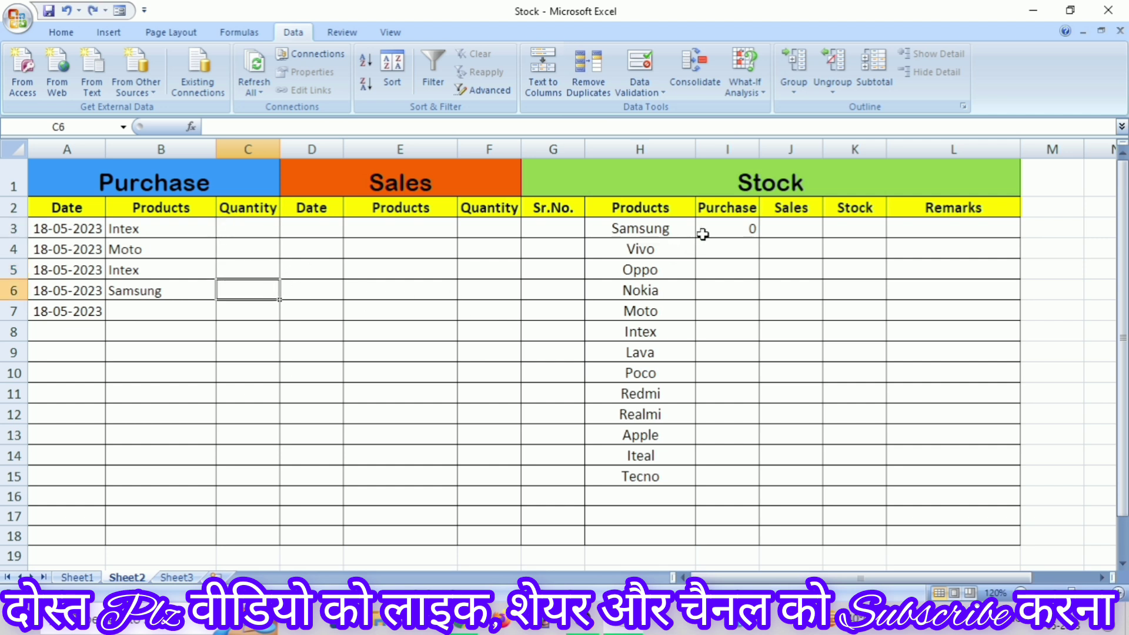
left_click(736, 229)
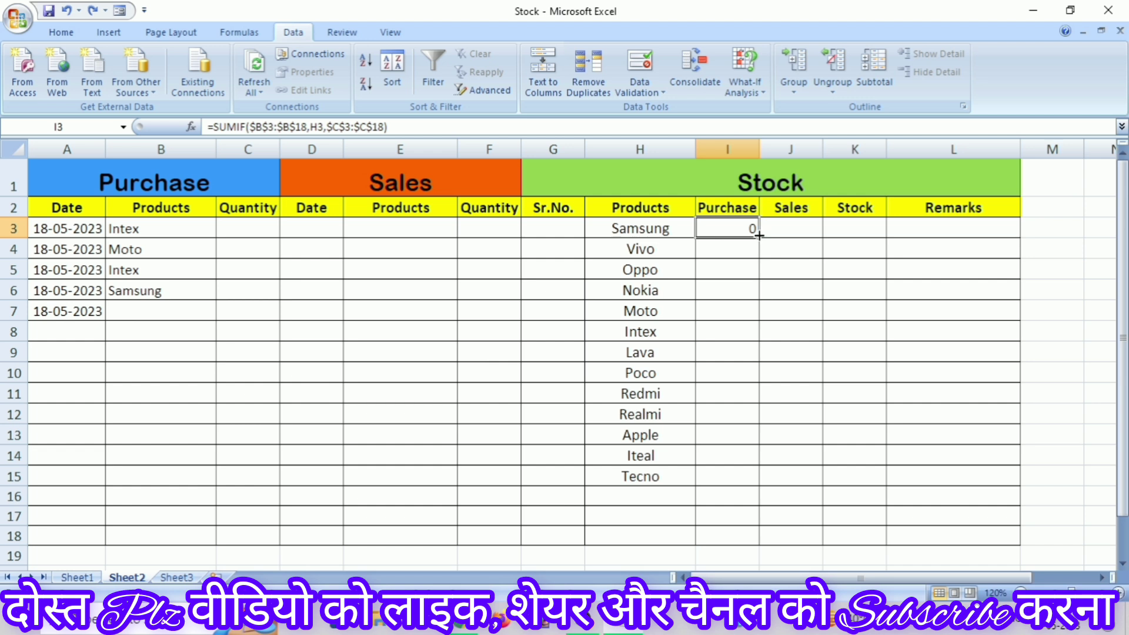
double_click(759, 235)
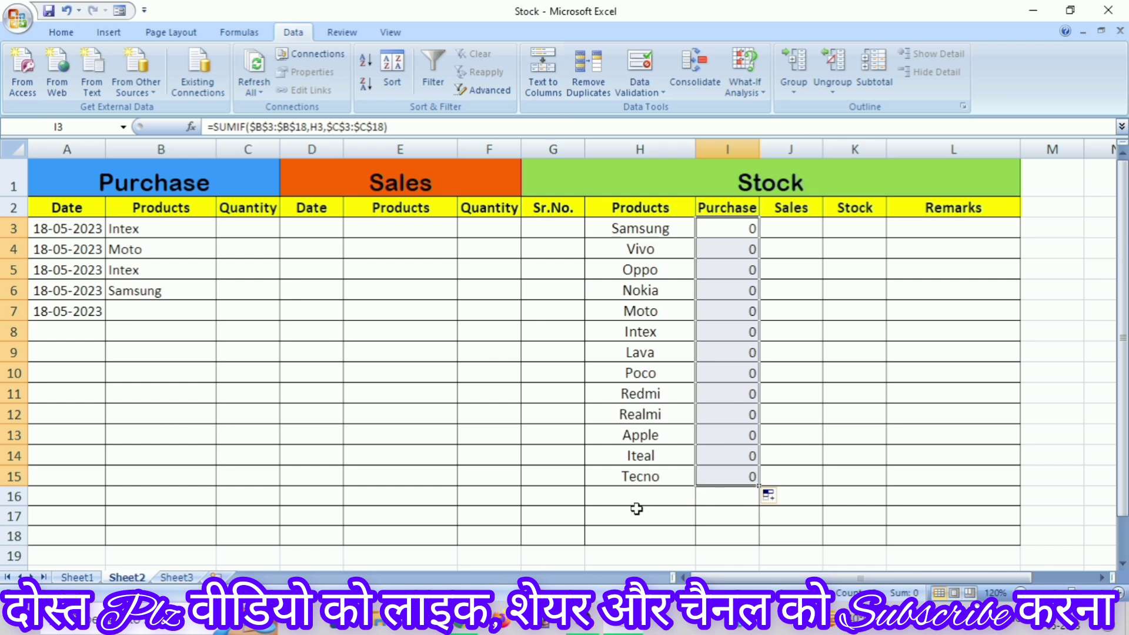
- Enter the purchase quantities 70, 25, 30 and 45 in cells C3 through C6
left_click(253, 228)
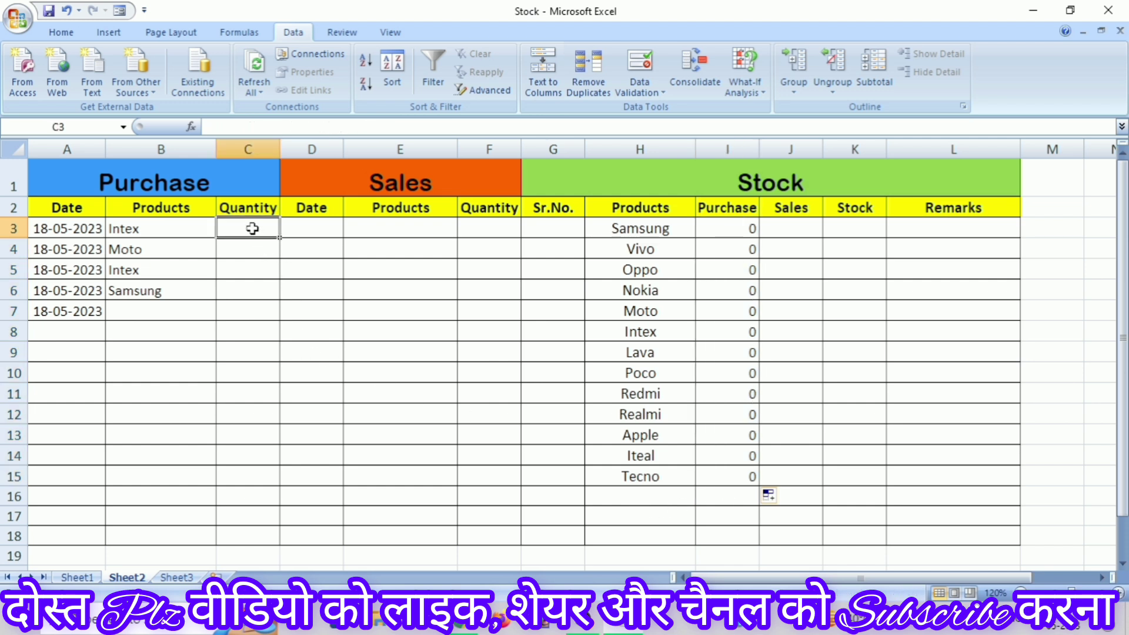
type("70")
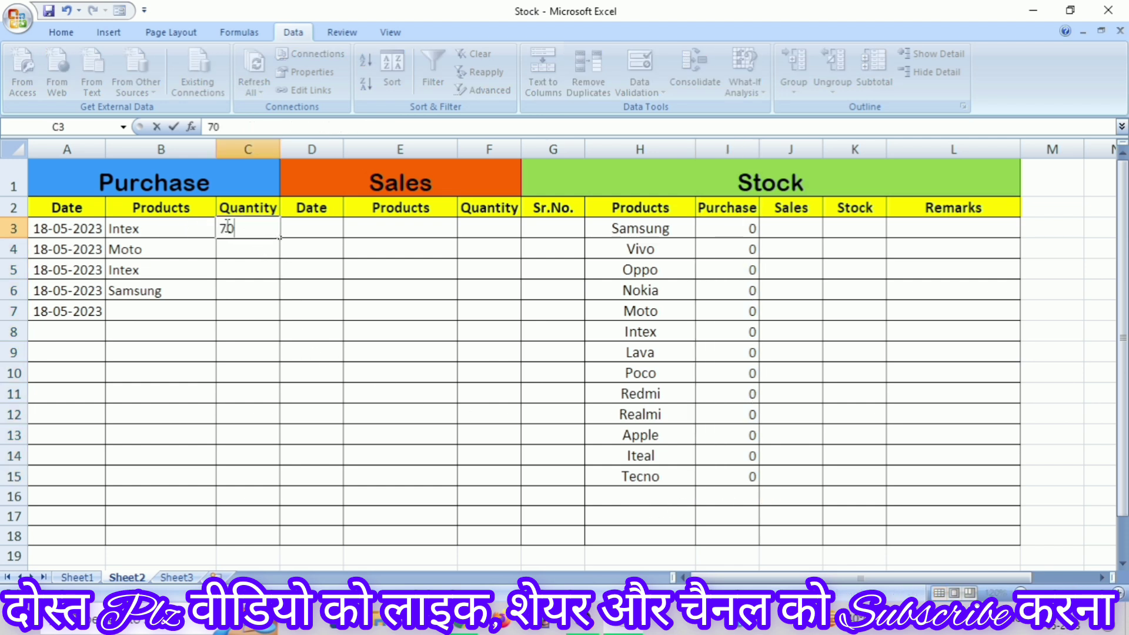
key("Return")
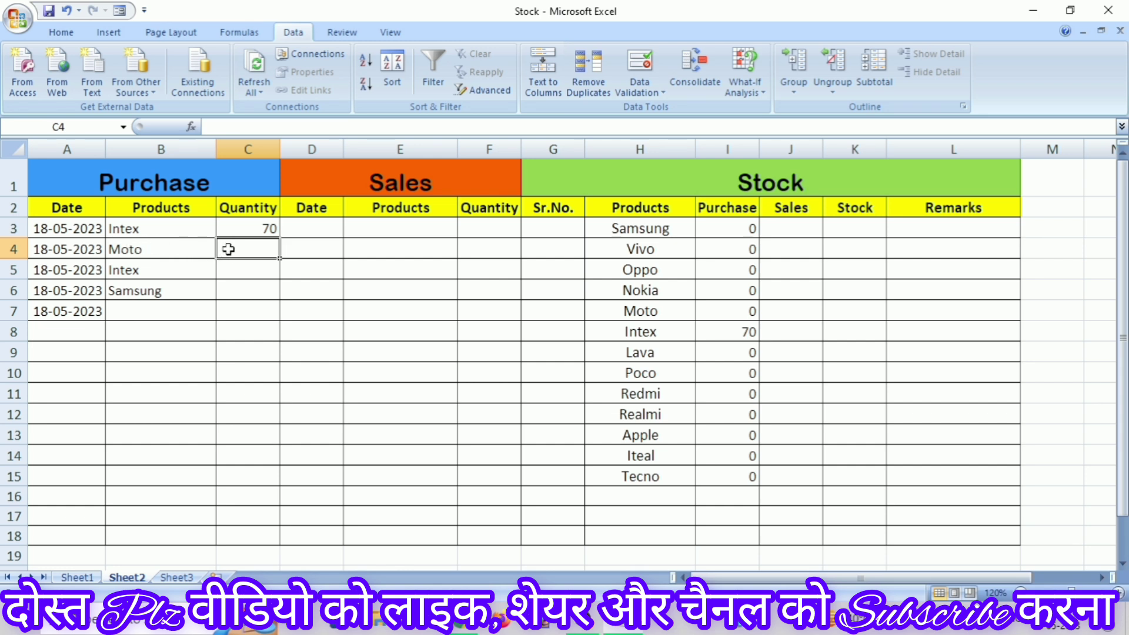
type("25")
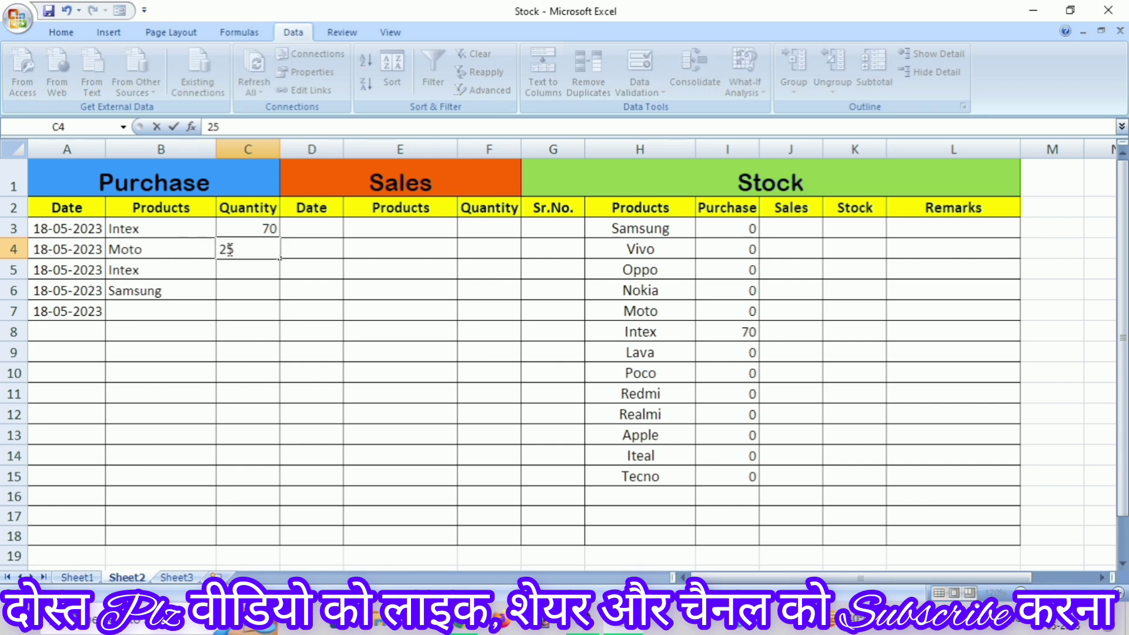
key("Return")
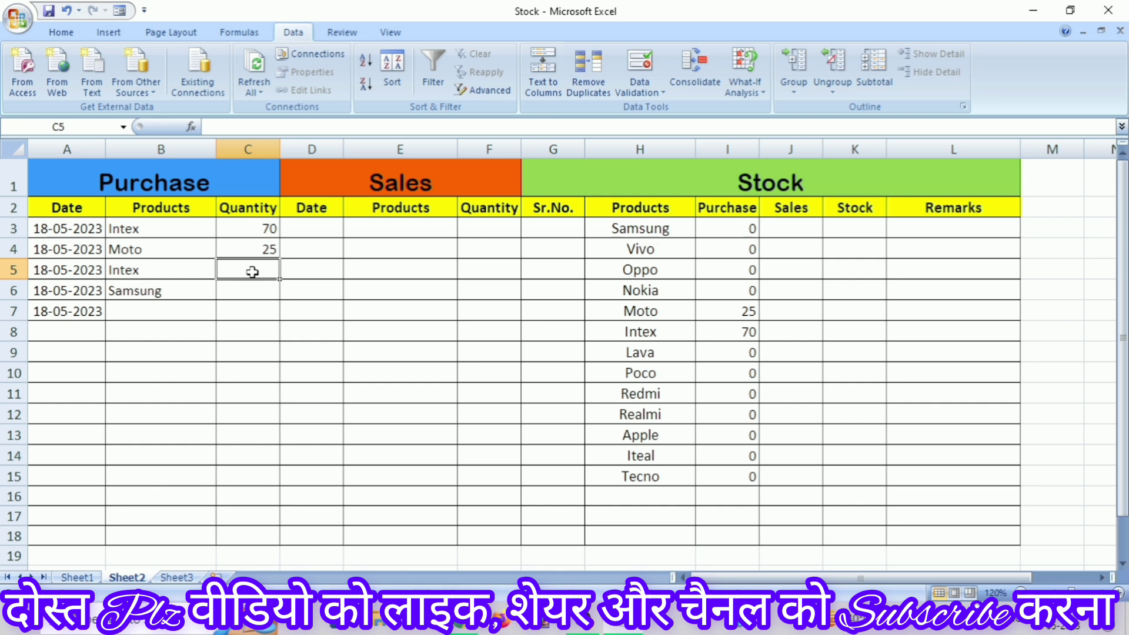
type("30")
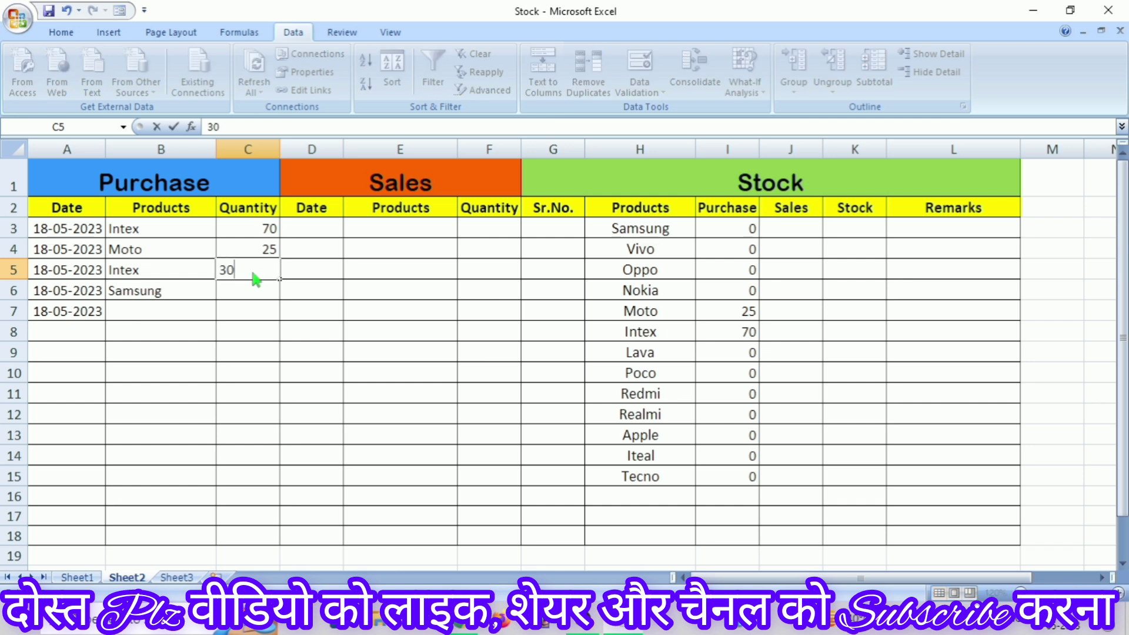
left_click(298, 298)
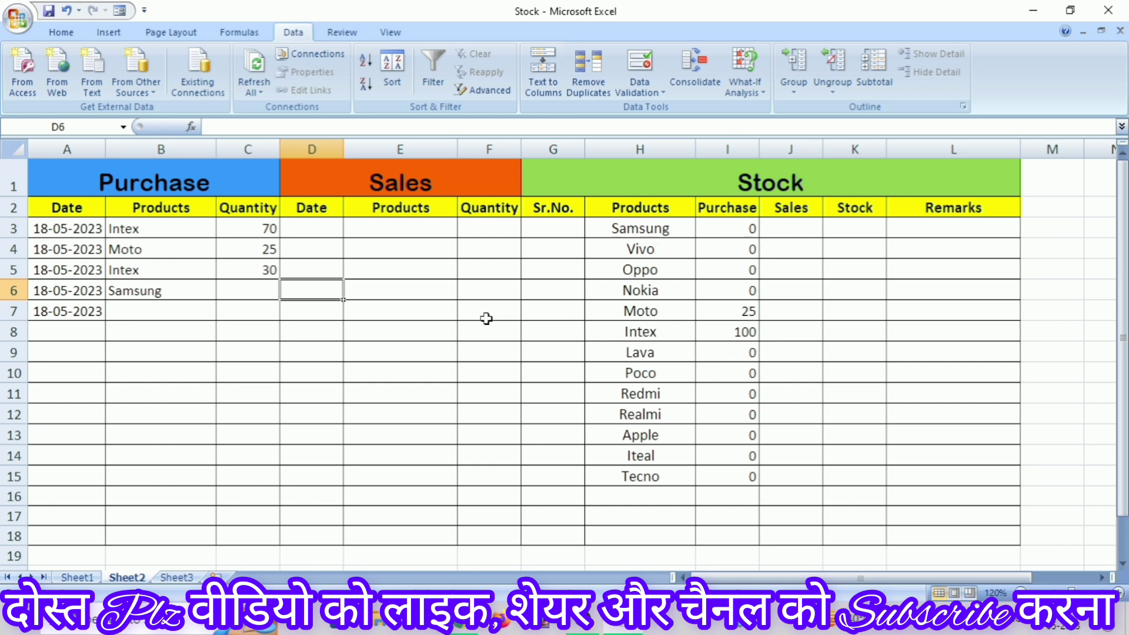
left_click(240, 295)
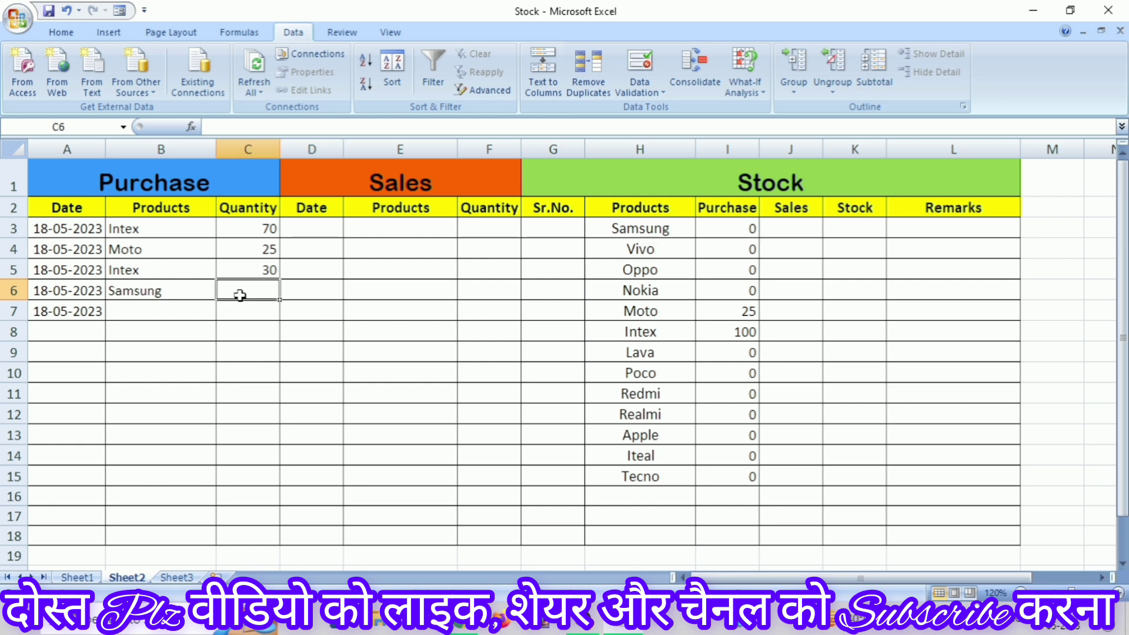
type("45")
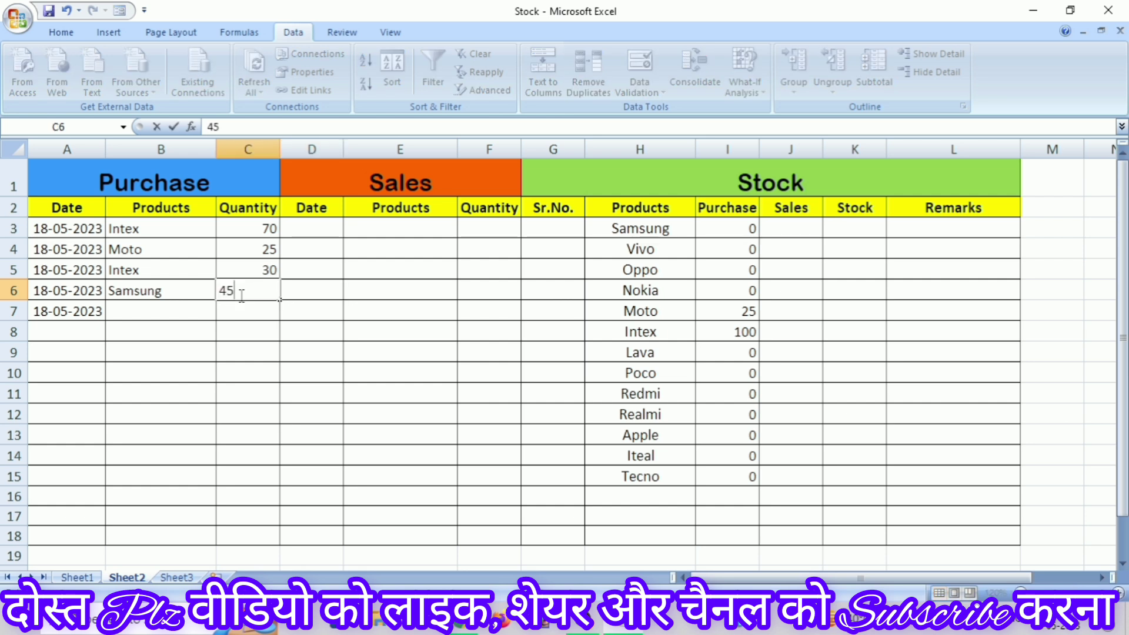
left_click(272, 368)
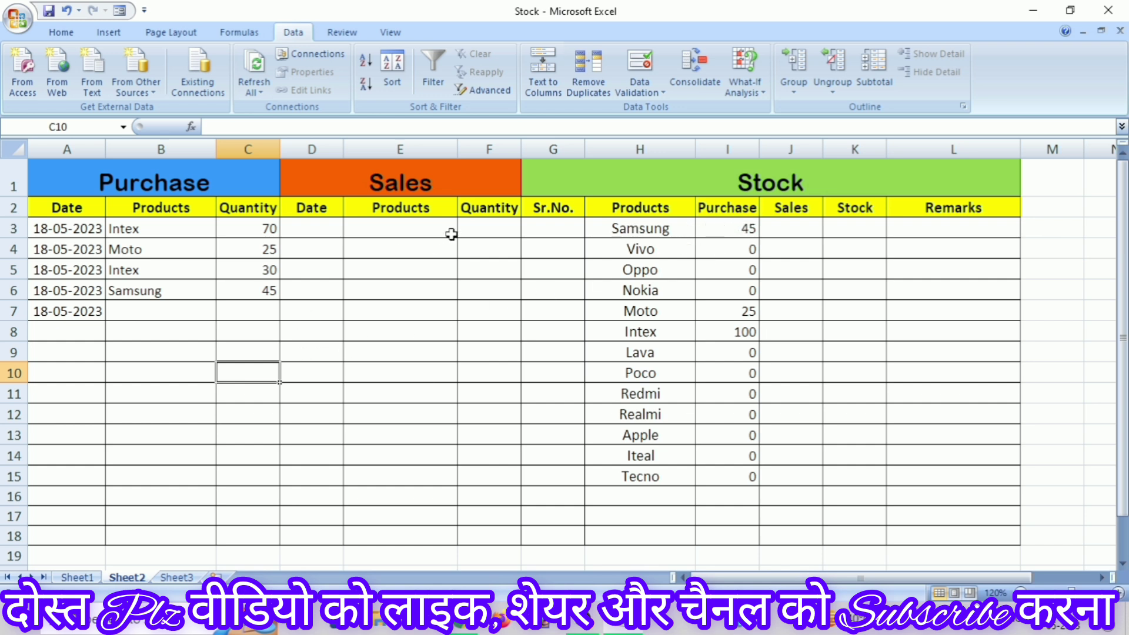
- Enter =TODAY() in D3 as the first date in the Sales section
left_click(289, 231)
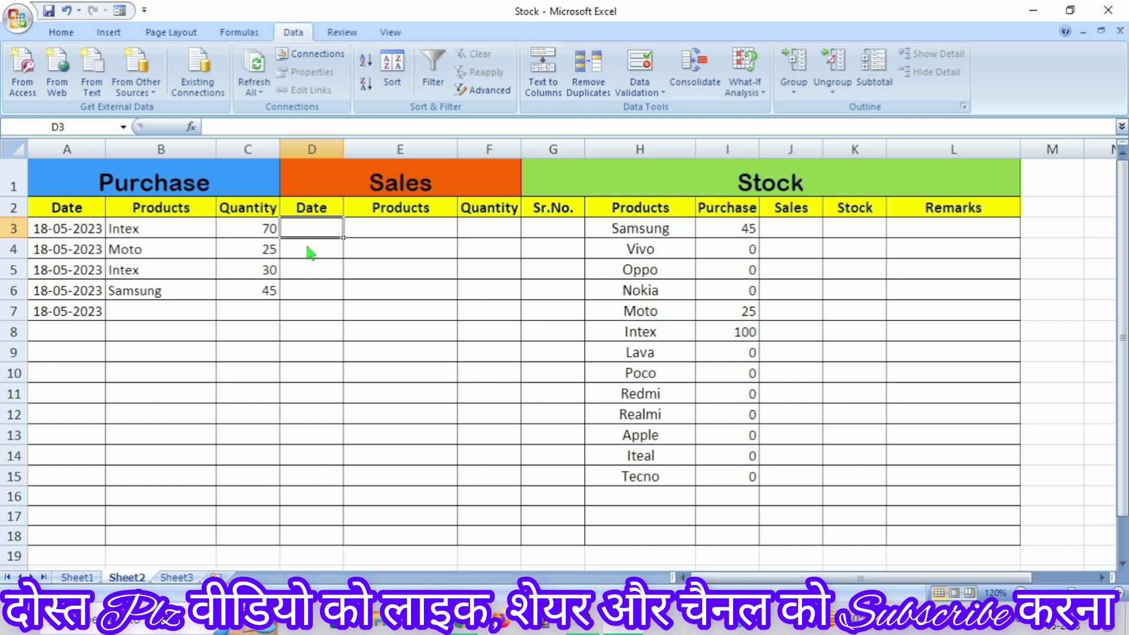
type("=")
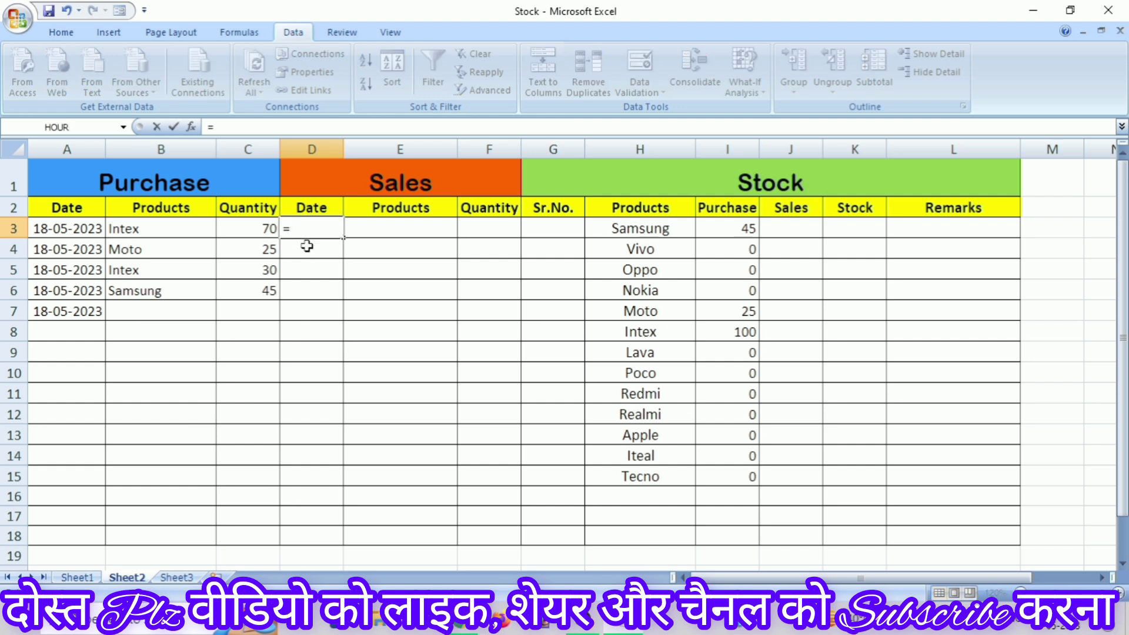
type("today")
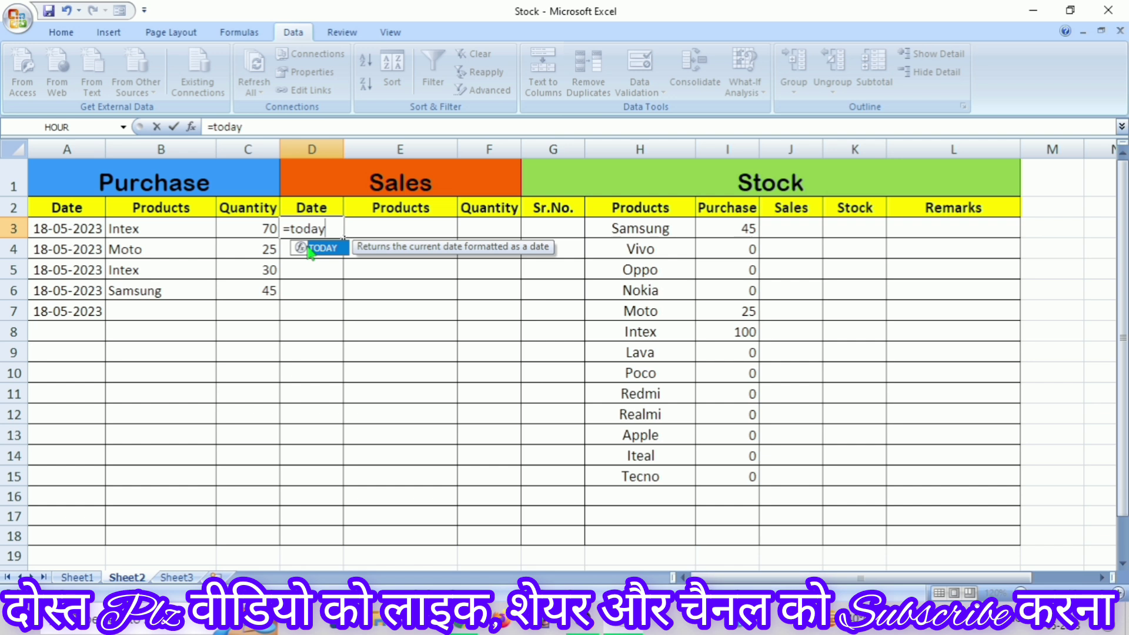
type("()")
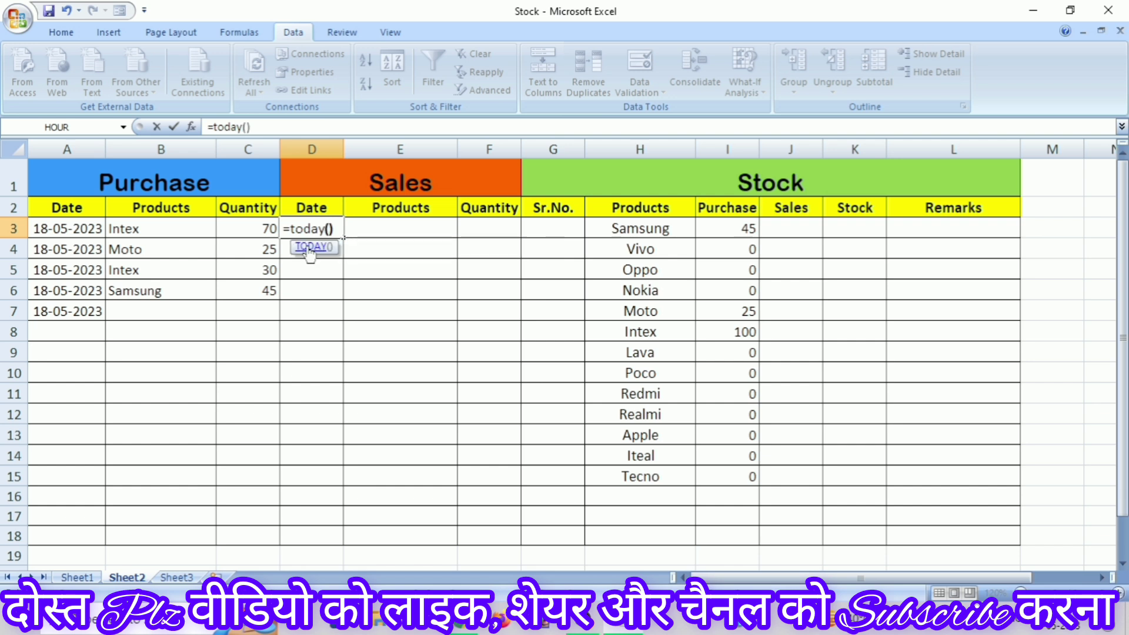
key("Return")
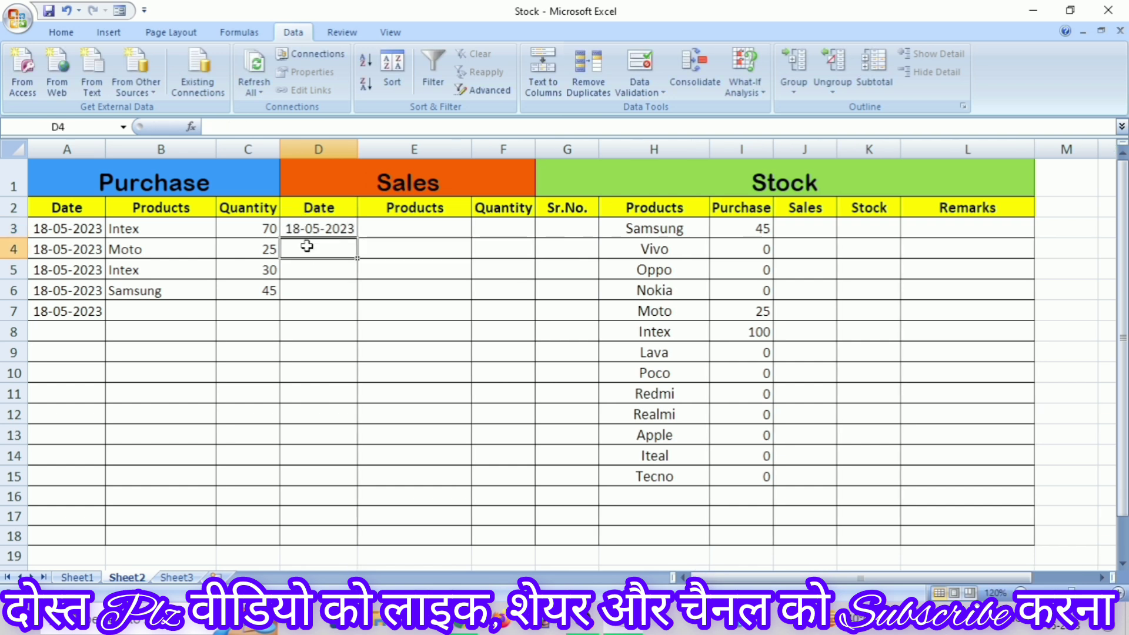
- Fill the TODAY formula from D3 down the Sales section's Date column to D6
left_click(302, 223)
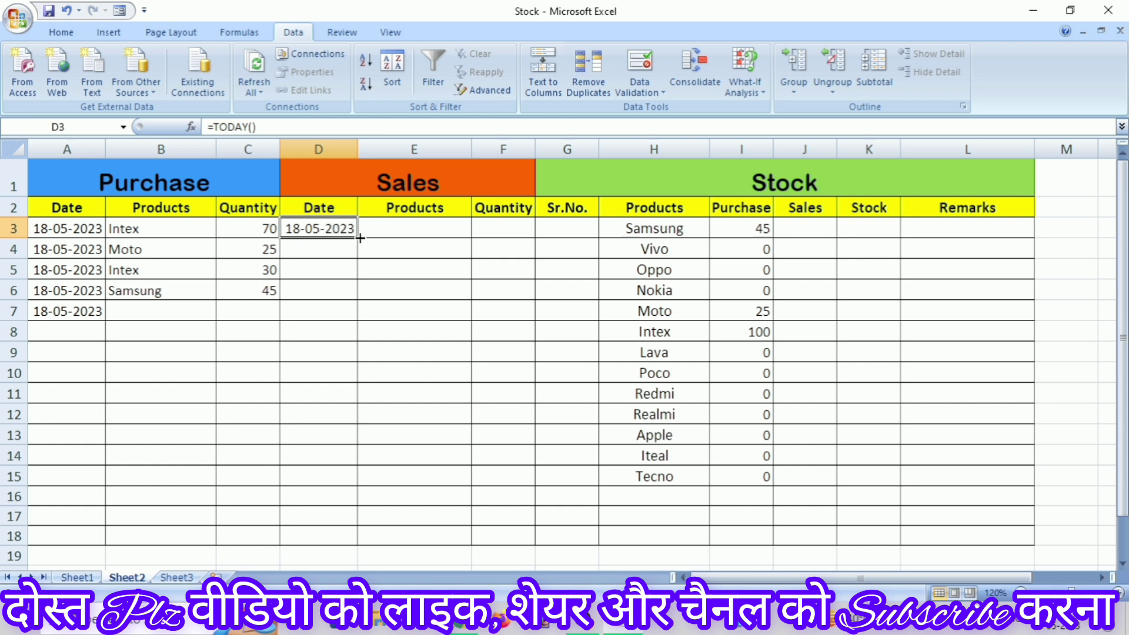
left_click_drag(360, 237, 361, 297)
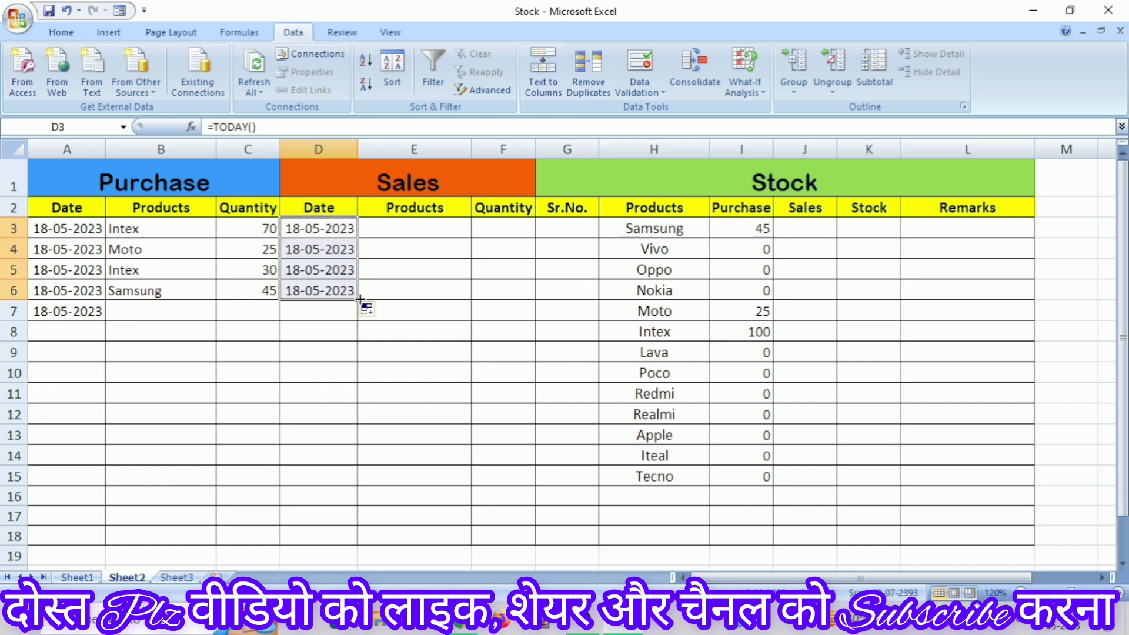
left_click(352, 337)
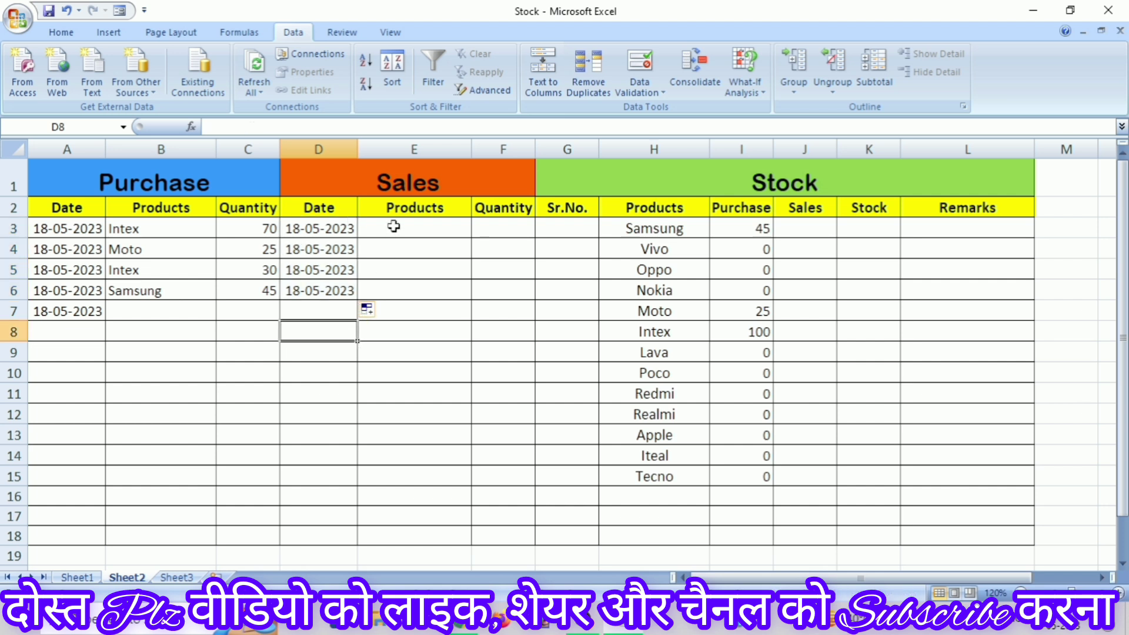
left_click(394, 226)
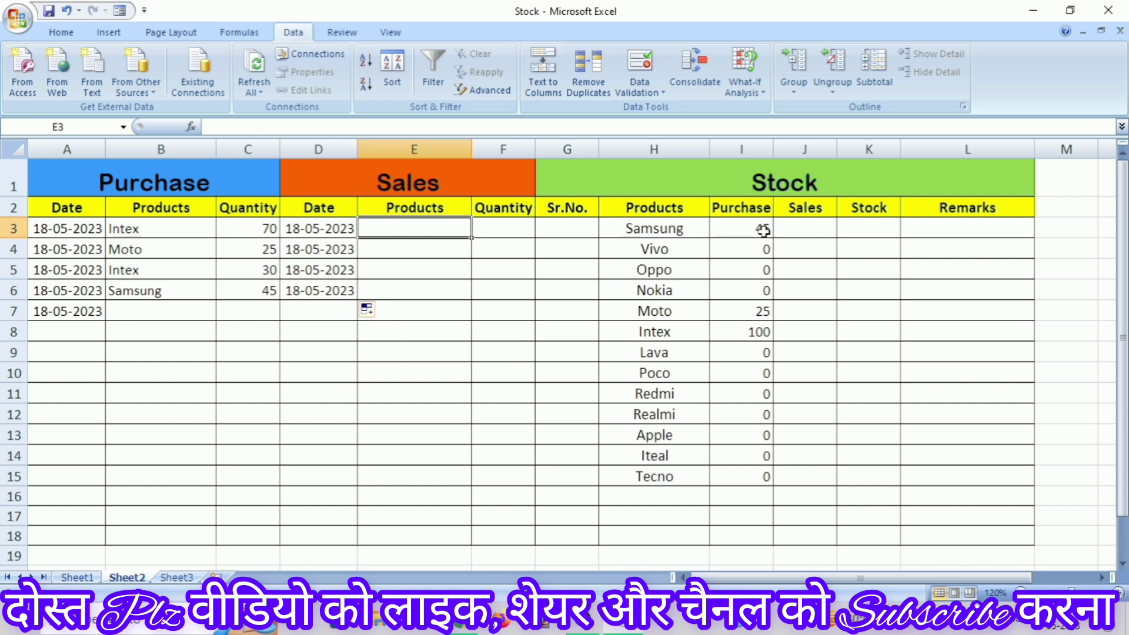
- Enter =SUMIF($E$3:$E$18,H3,$F$3:$F$18) in J3 to total Samsung's sold quantity
left_click(793, 231)
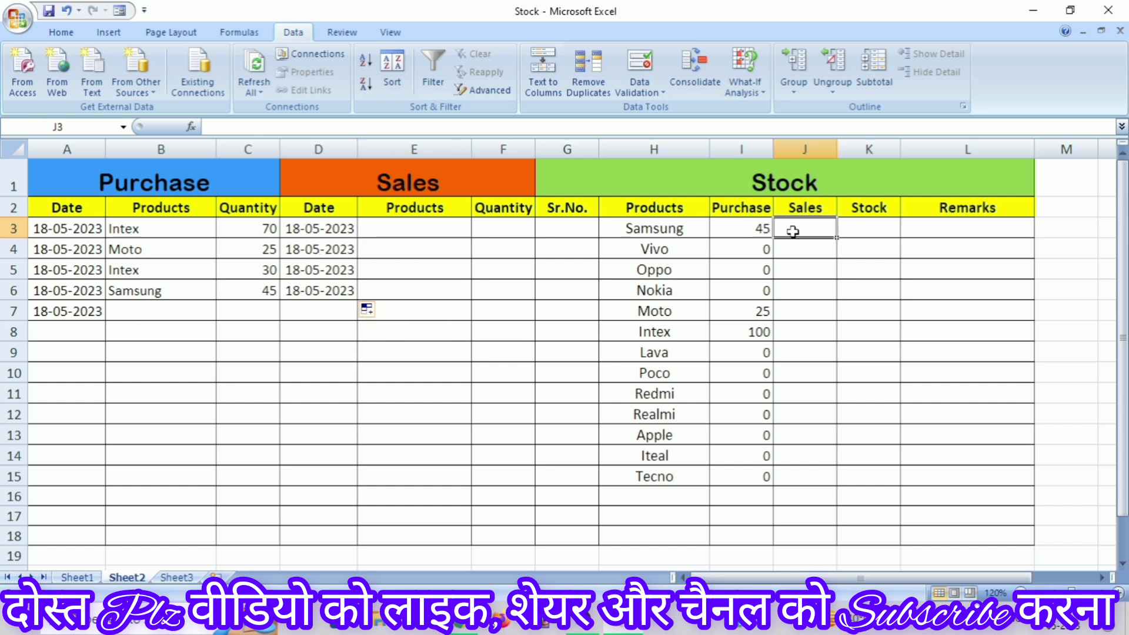
type("=")
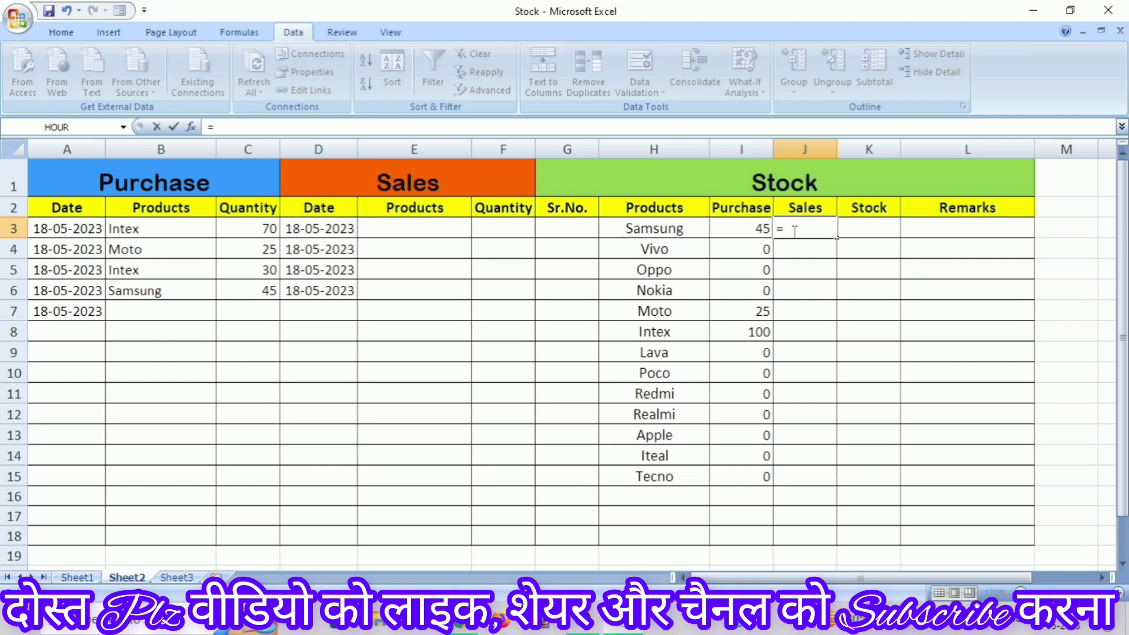
type("sumif")
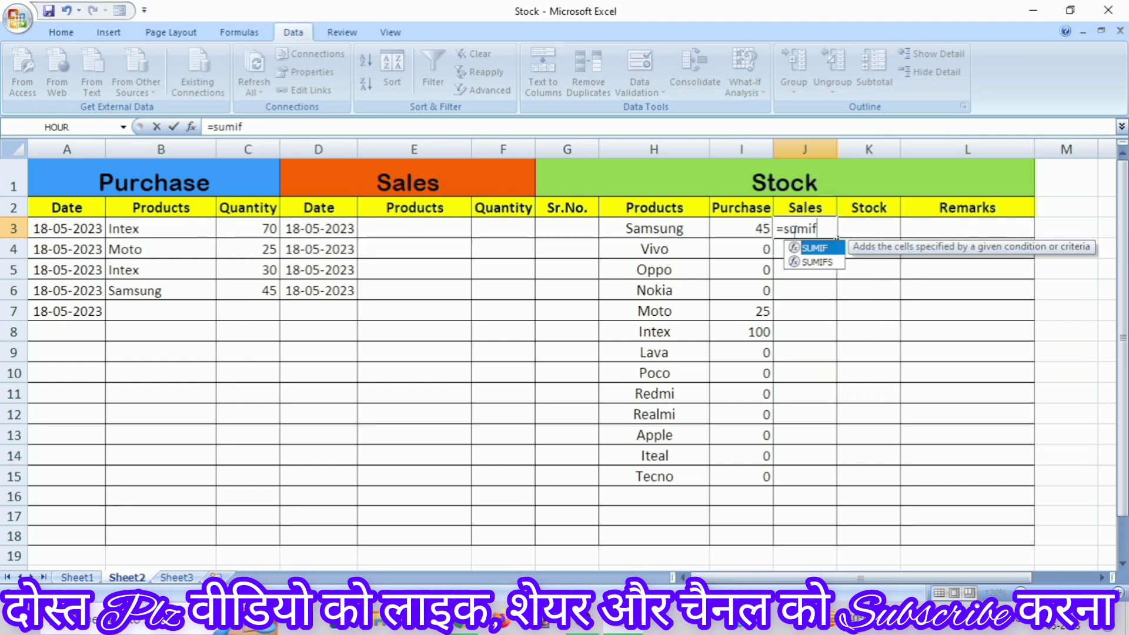
type("(")
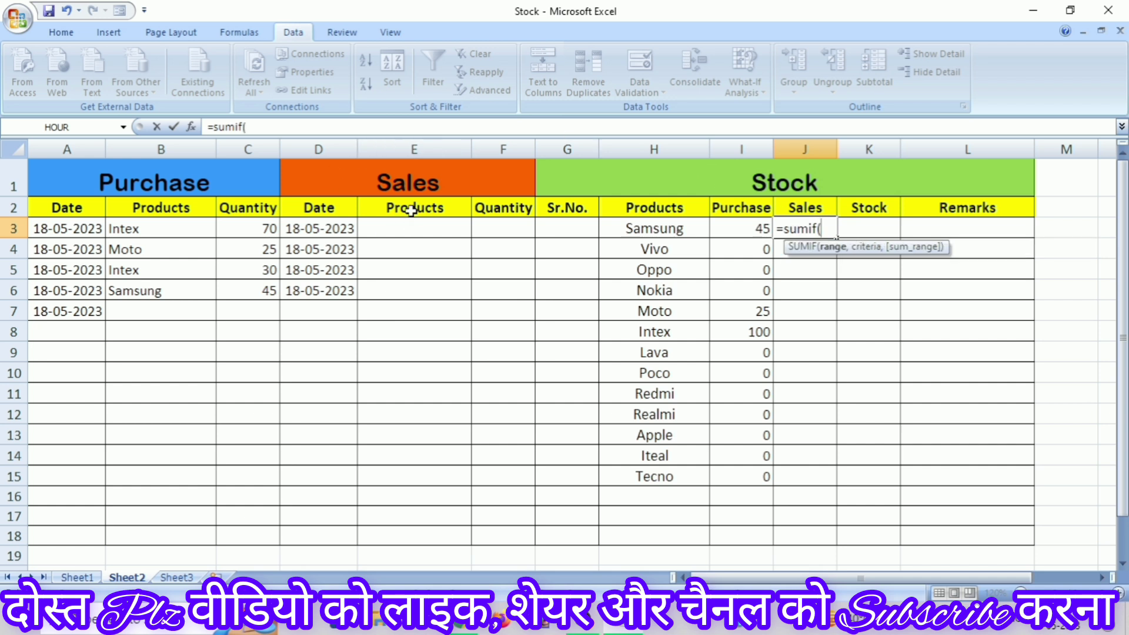
left_click_drag(414, 231, 423, 545)
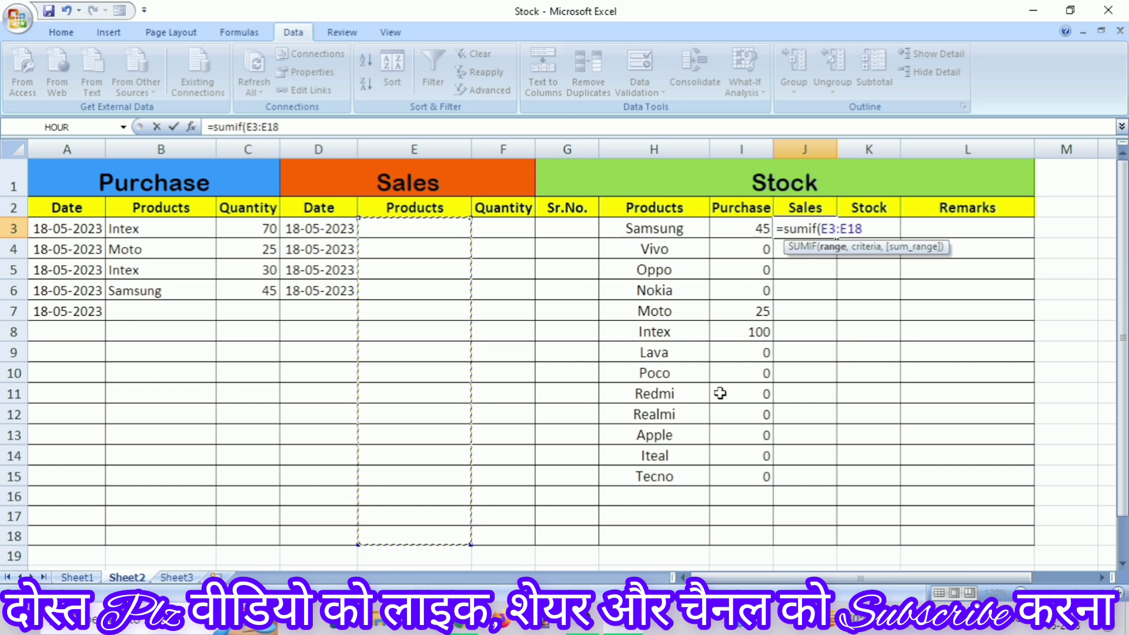
key("F4")
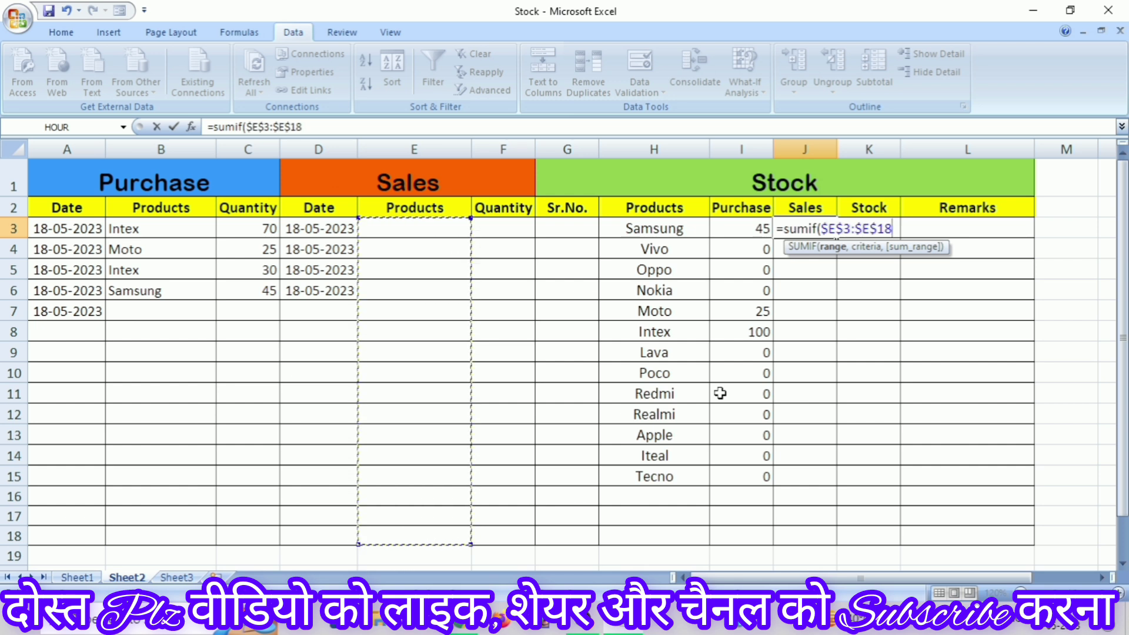
type(",")
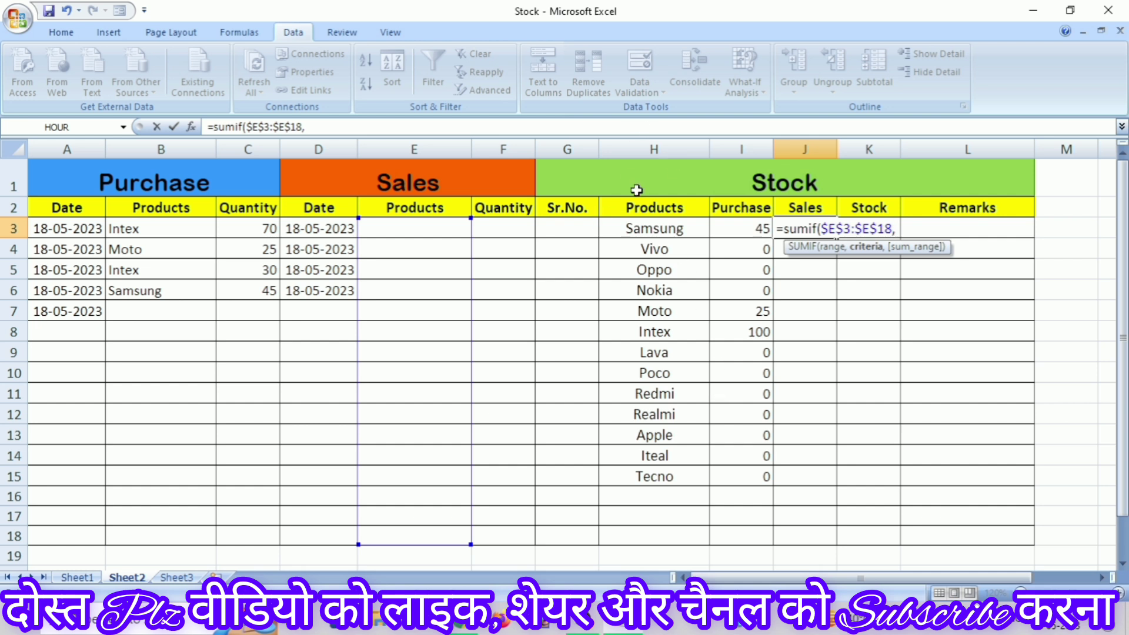
left_click(652, 229)
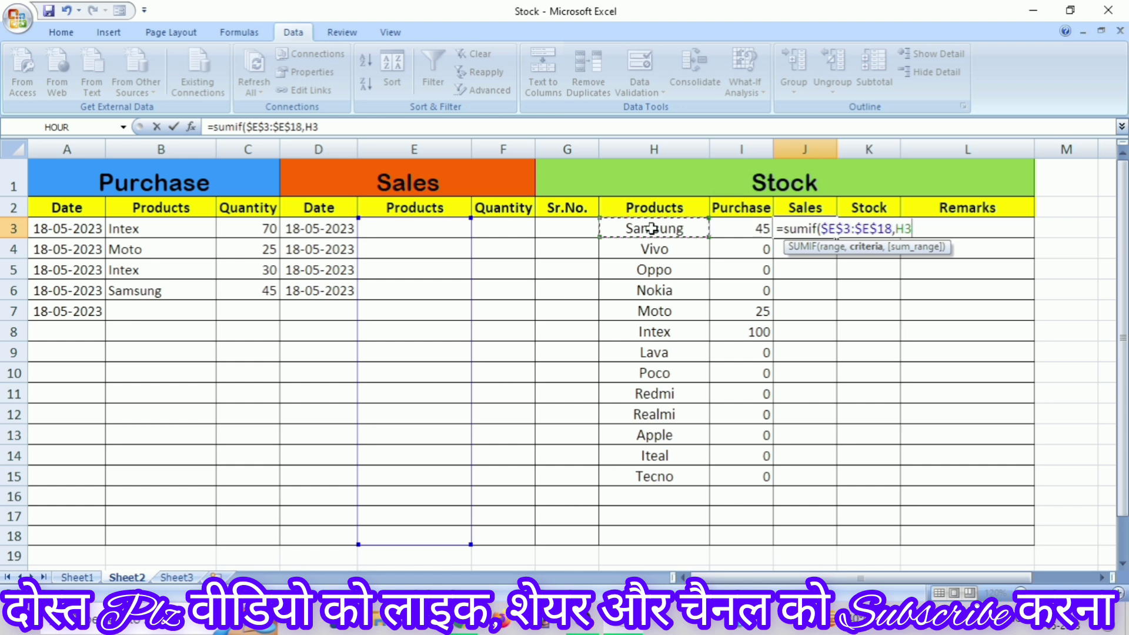
type(",")
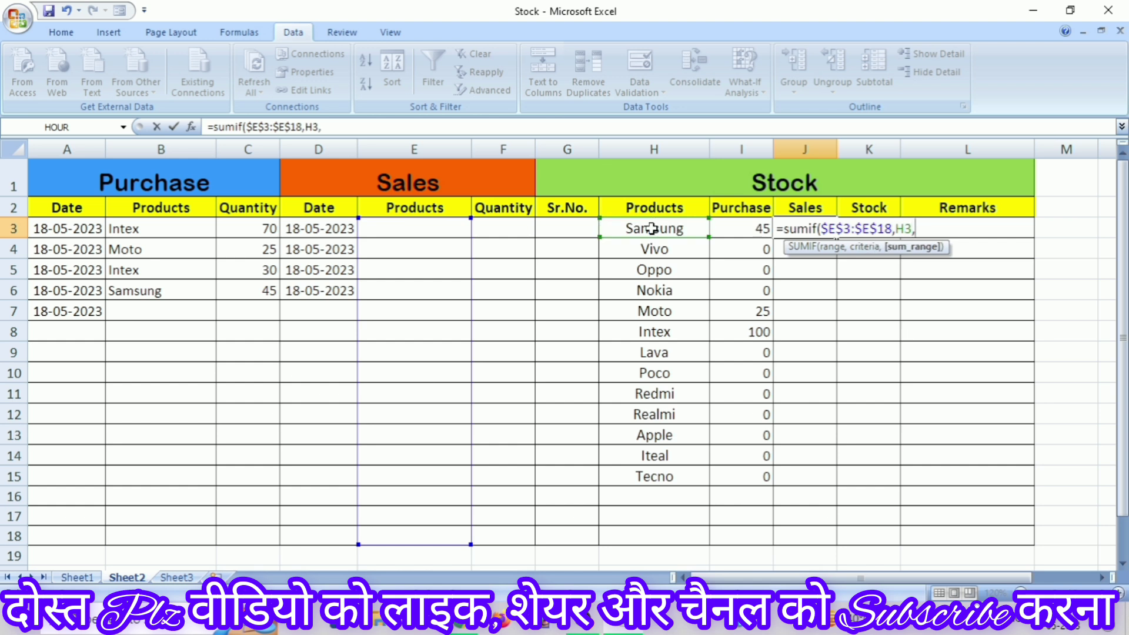
left_click_drag(492, 229, 500, 531)
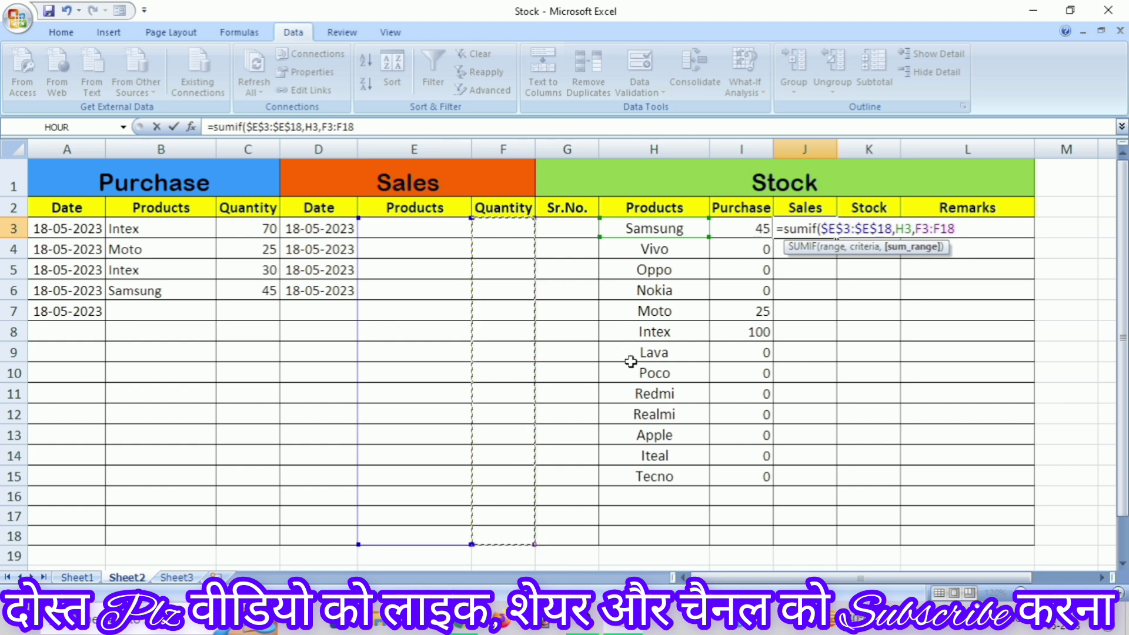
key("F4")
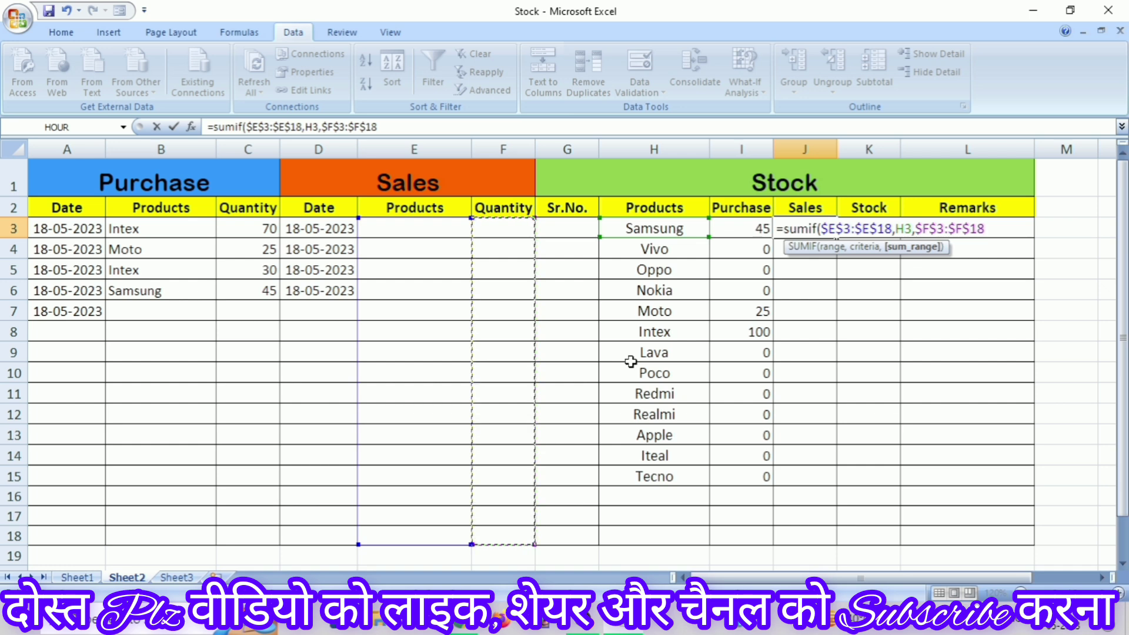
type(")")
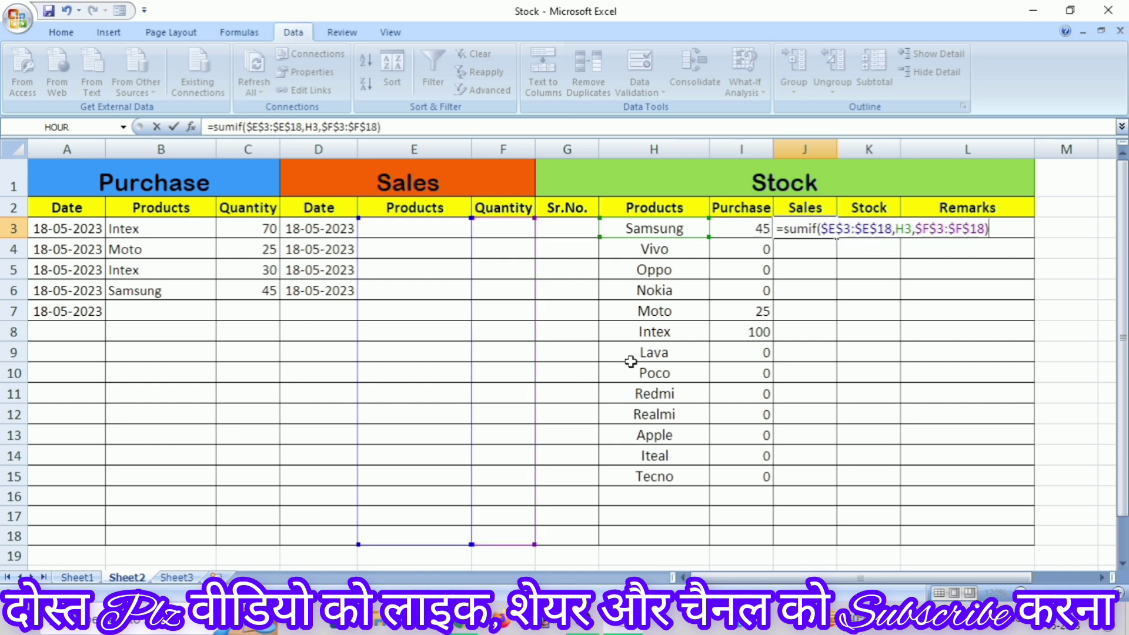
key("Return")
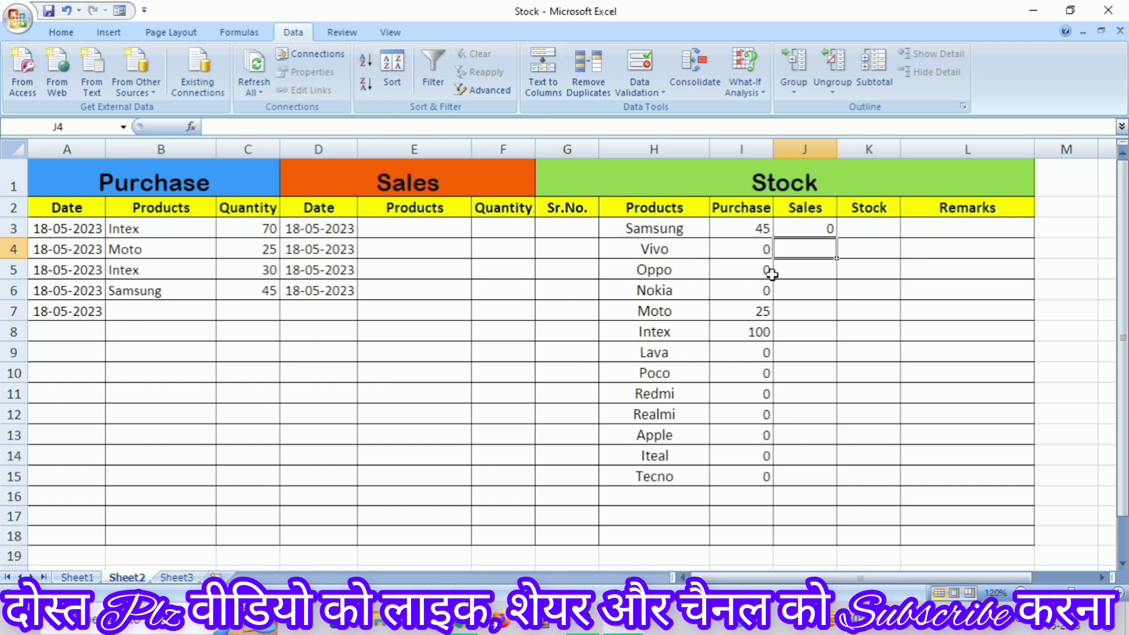
- Fill the SUMIF formula from J3 down the Stock section's Sales column to J15
left_click(798, 229)
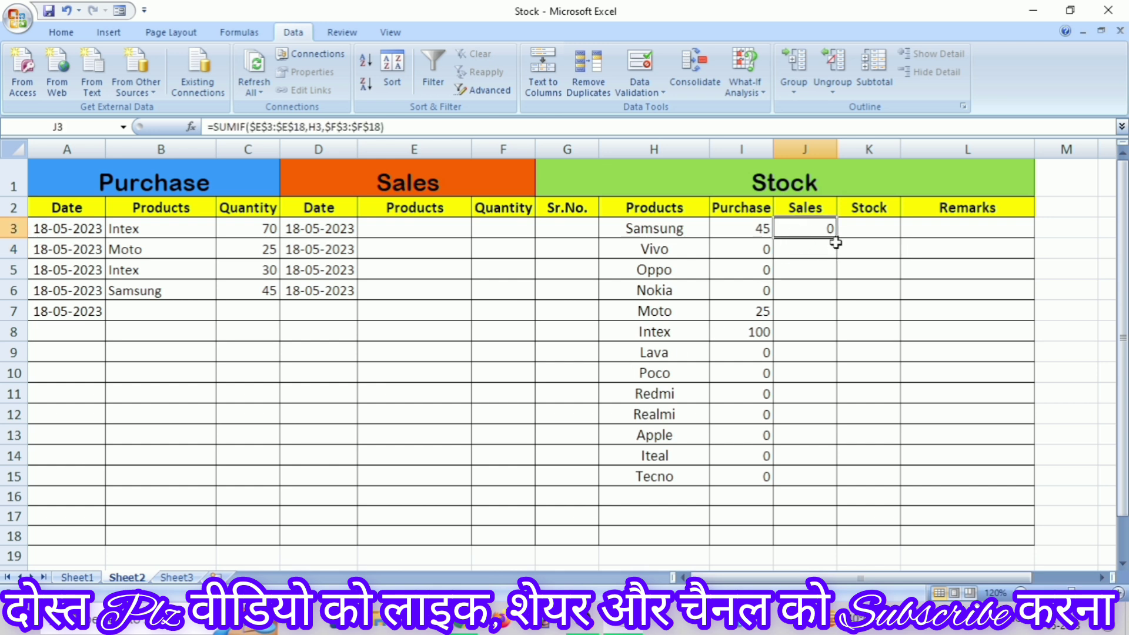
left_click_drag(838, 238, 828, 486)
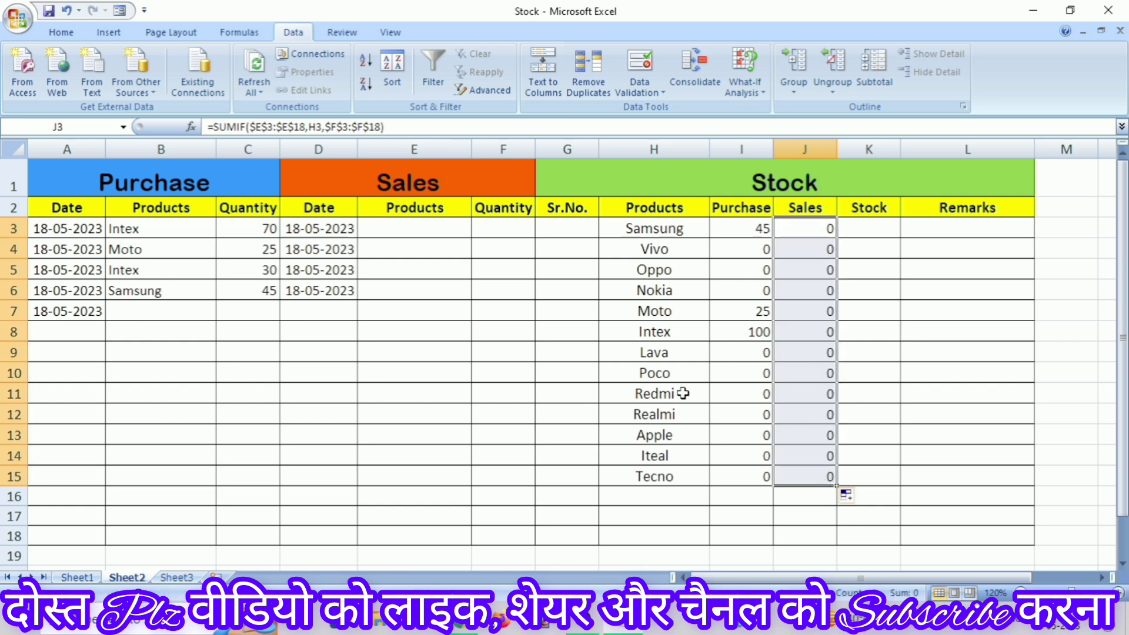
left_click(395, 368)
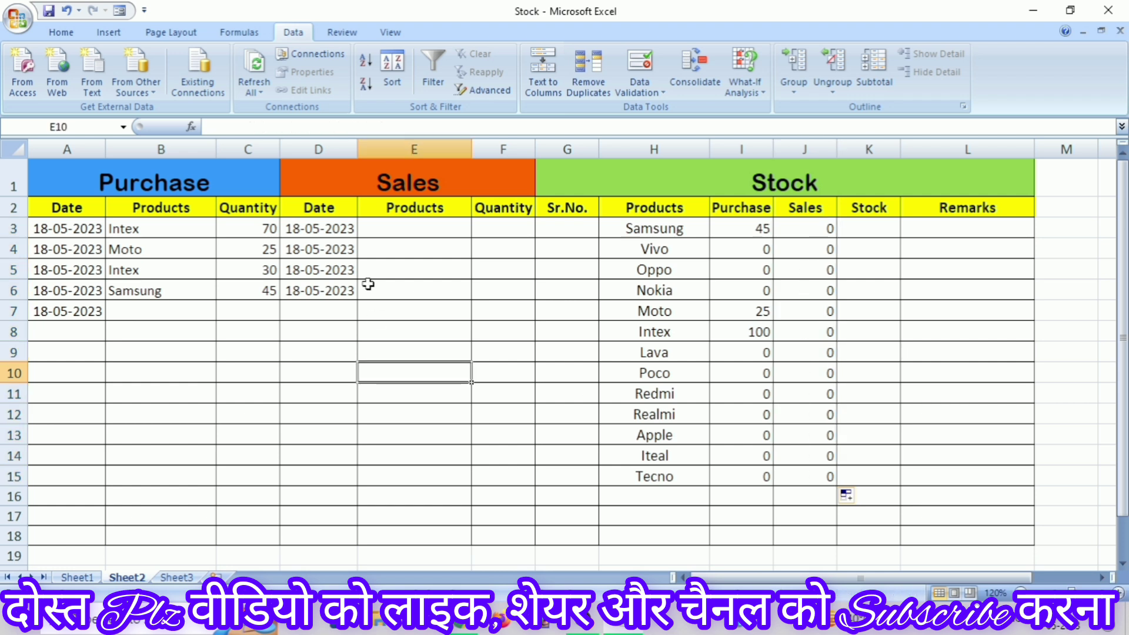
- Copy the Purchase product cells B3:B18 with their dropdowns into the Sales section's Products column, E3:E18
left_click(420, 229)
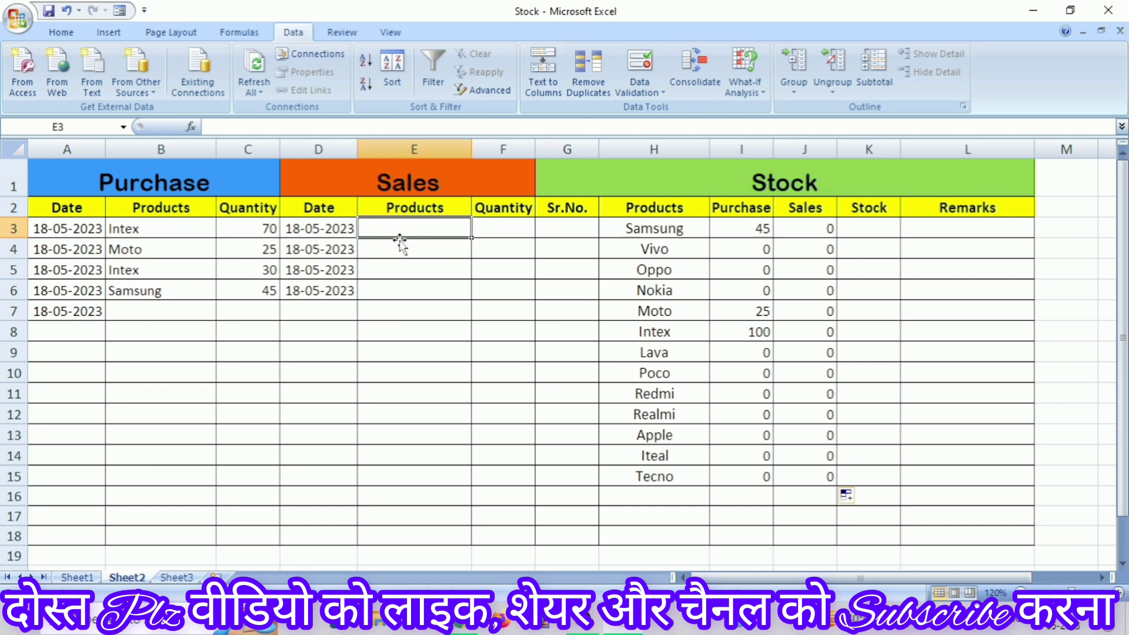
left_click_drag(172, 227, 162, 526)
key("ctrl+c")
left_click_drag(417, 231, 402, 534)
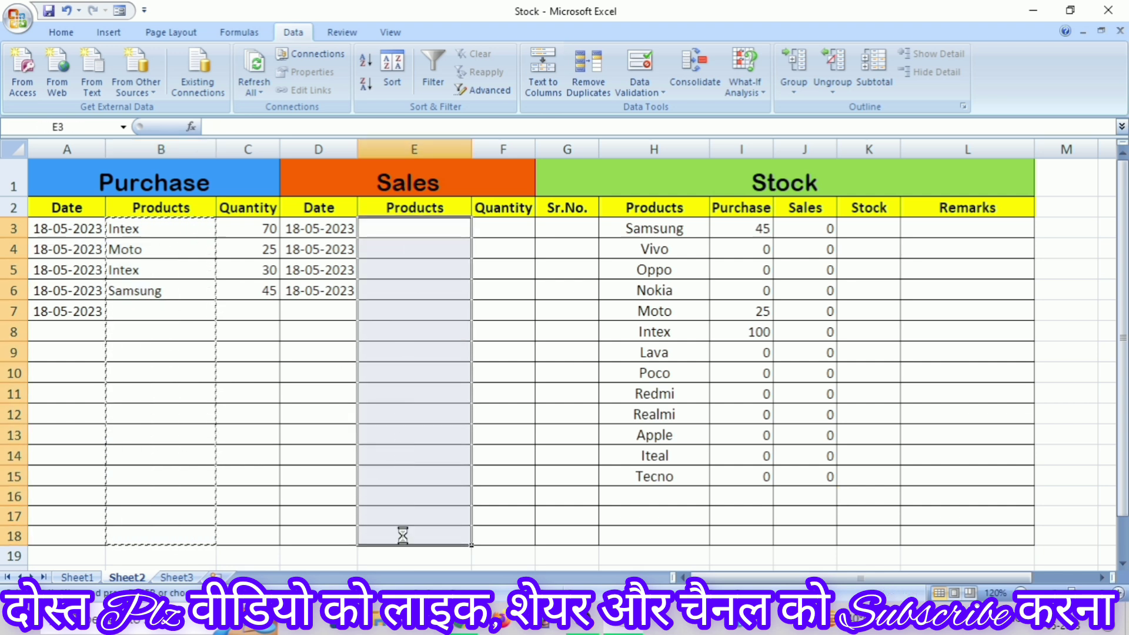
key("ctrl+v")
left_click(513, 416)
left_click(429, 367)
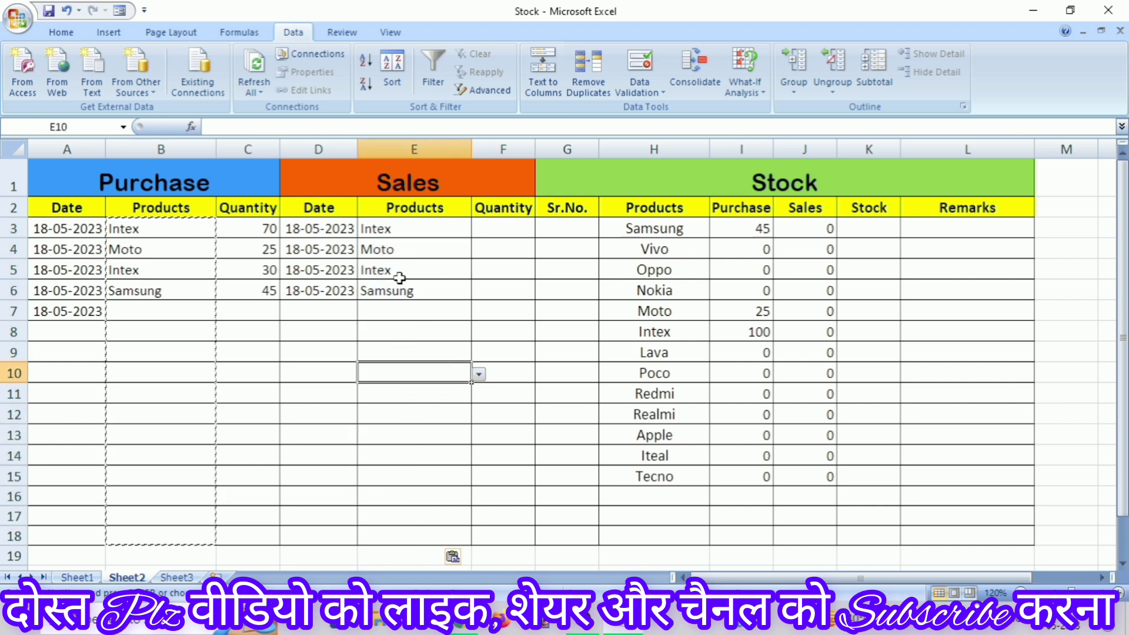
left_click(396, 329)
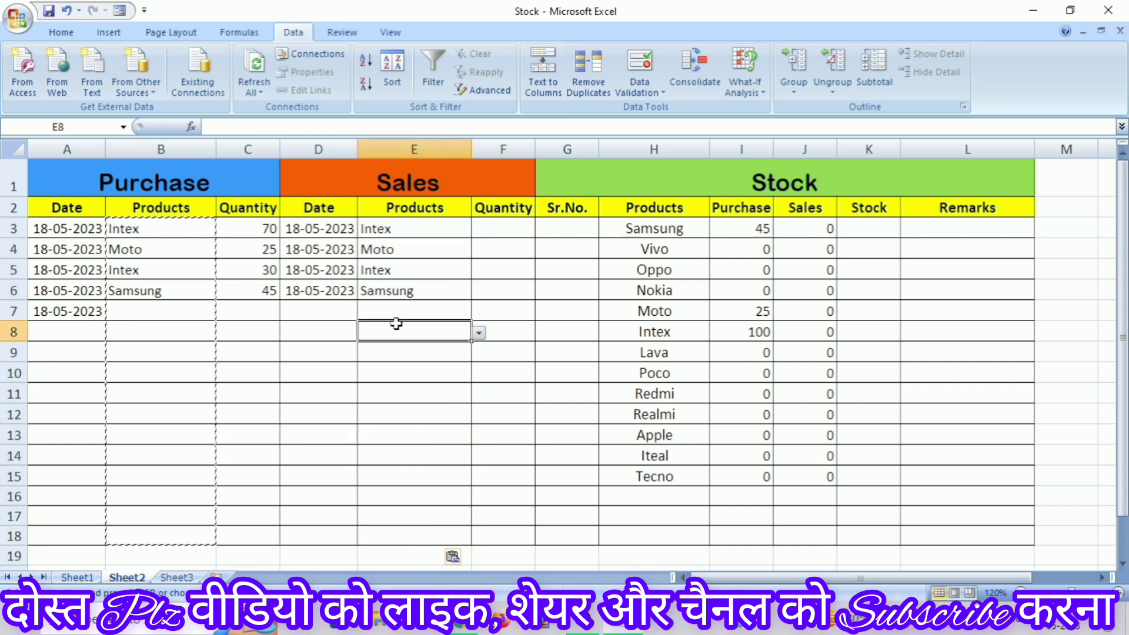
- Choose Samsung in E3, Intex in E4 and Samsung in E5 as the sold products
left_click(422, 229)
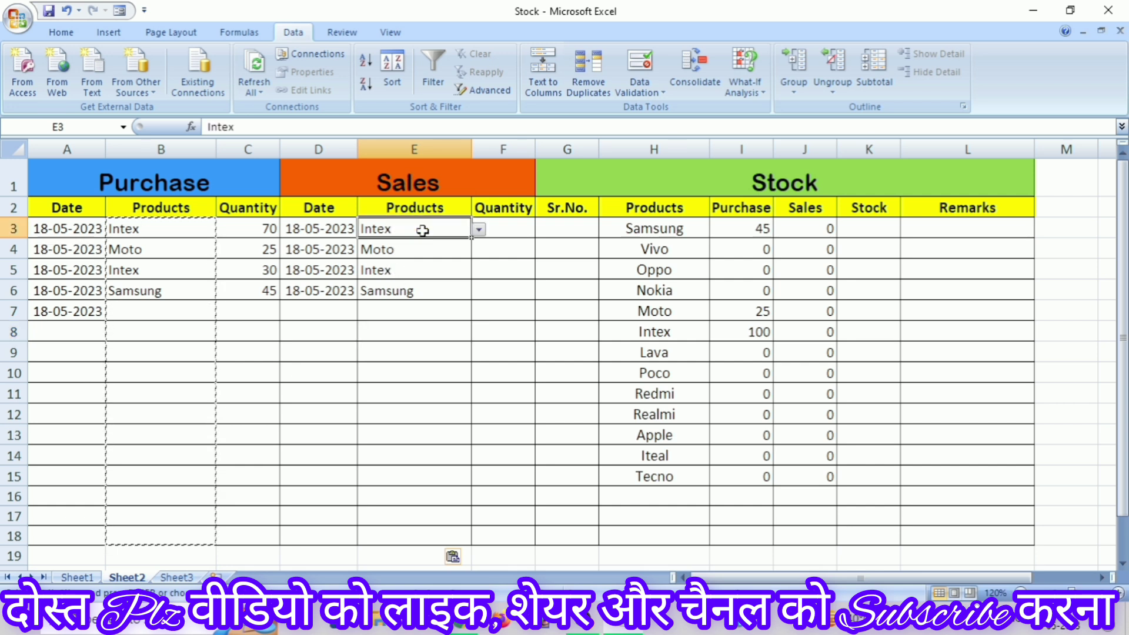
left_click(478, 231)
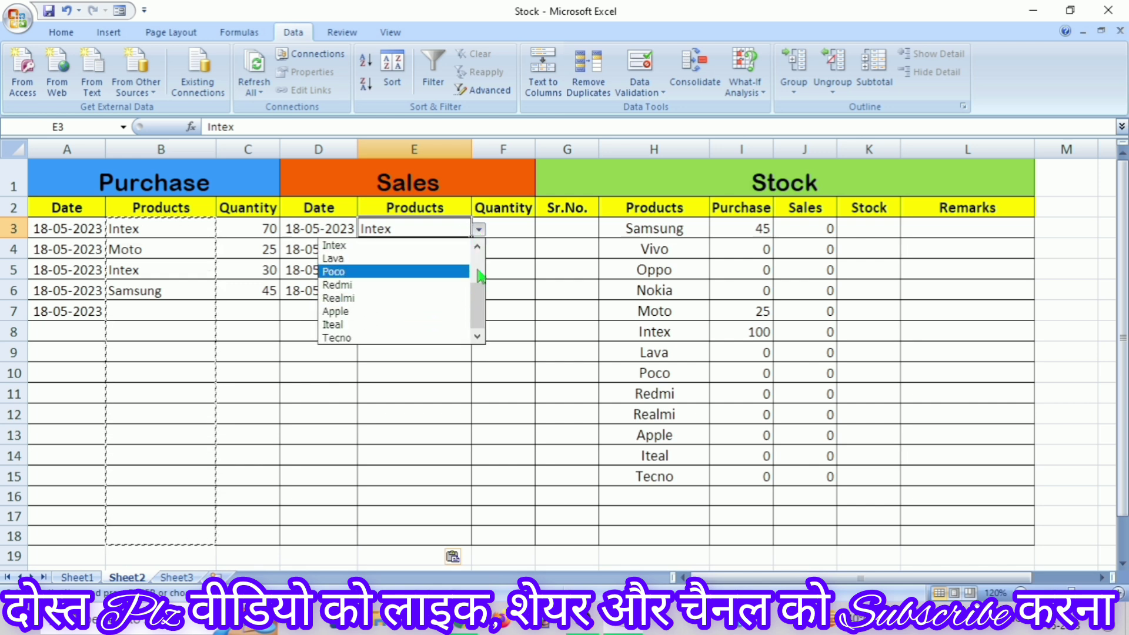
scroll(435, 268, "up", 2)
left_click(394, 245)
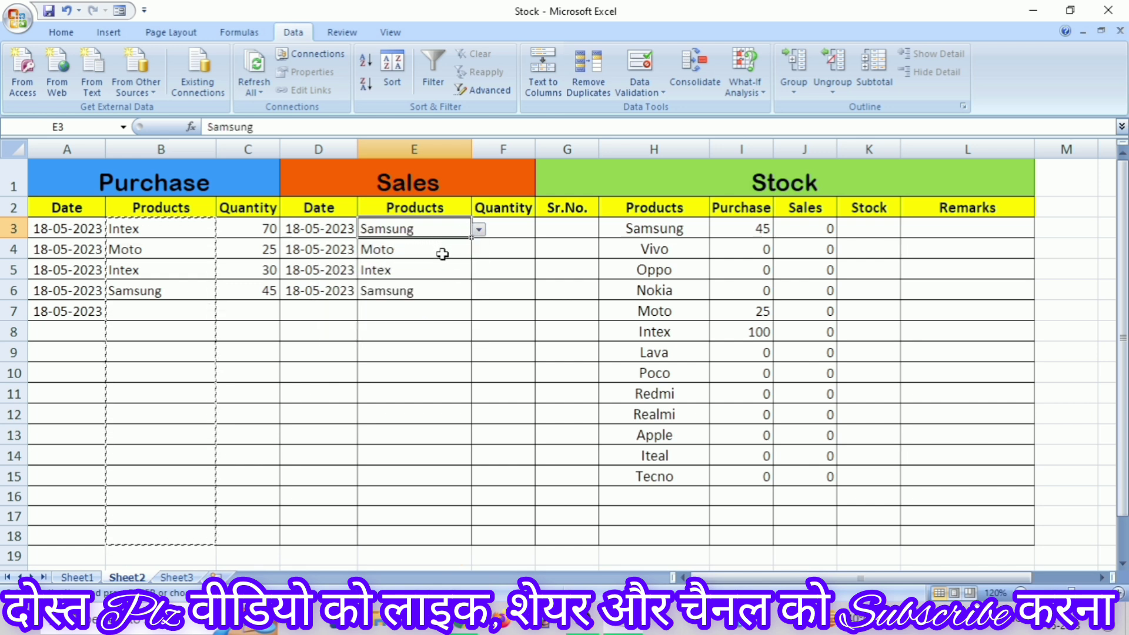
left_click(447, 254)
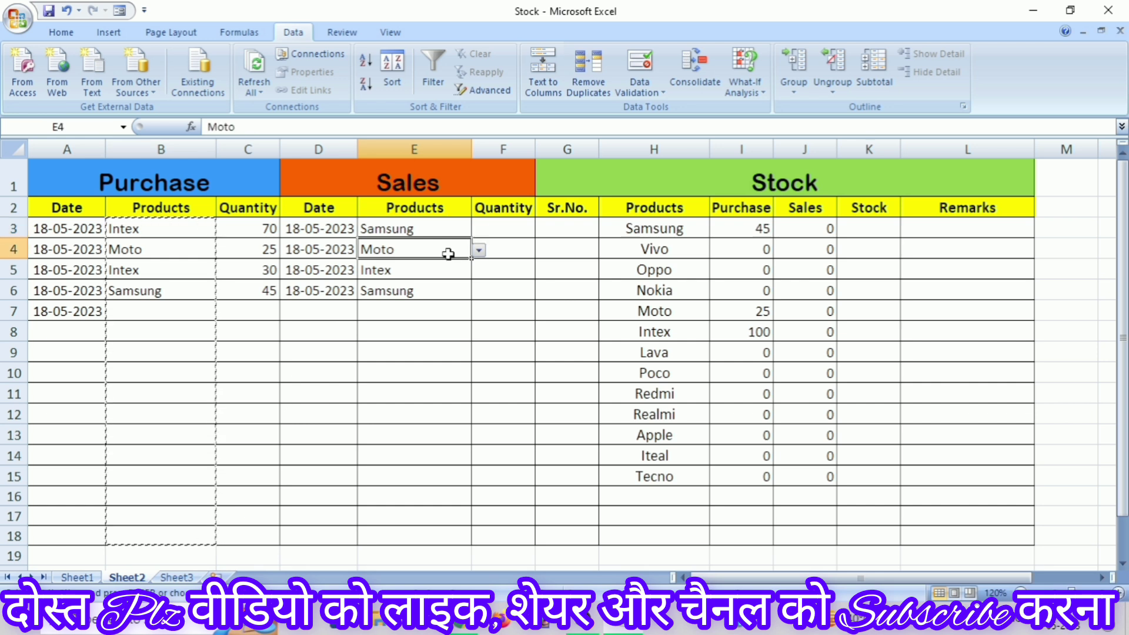
left_click(479, 251)
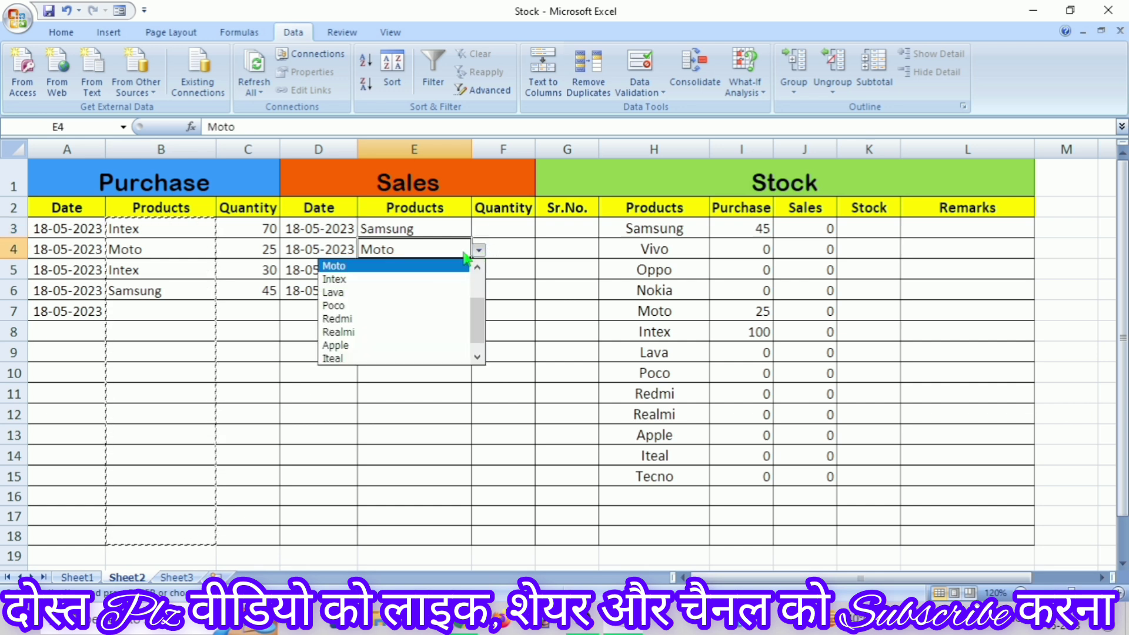
left_click(387, 279)
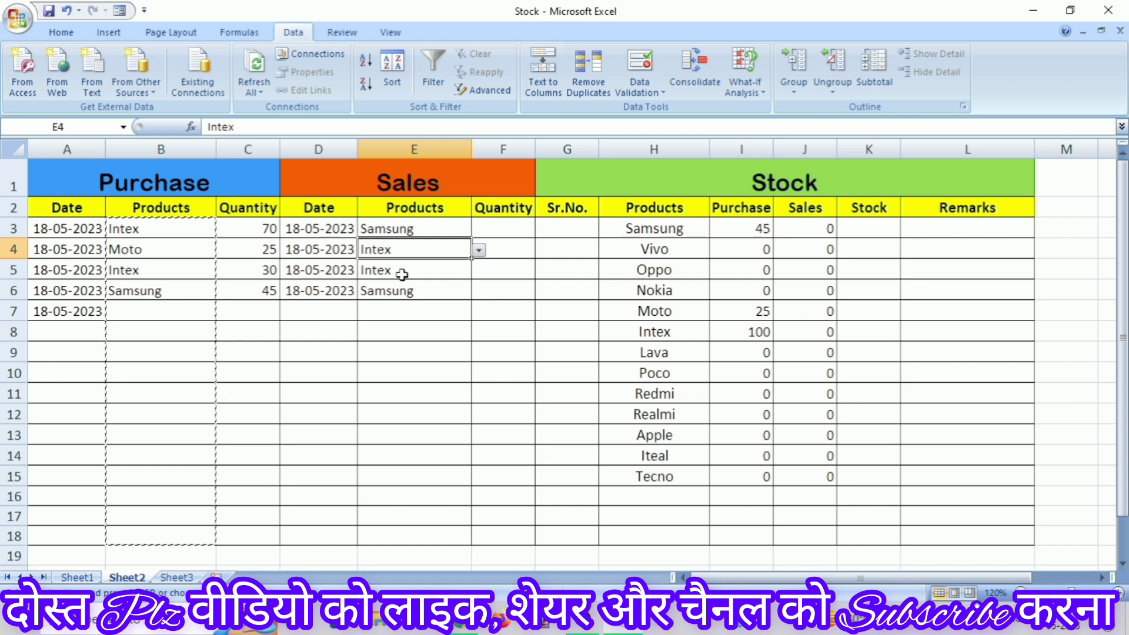
left_click(402, 275)
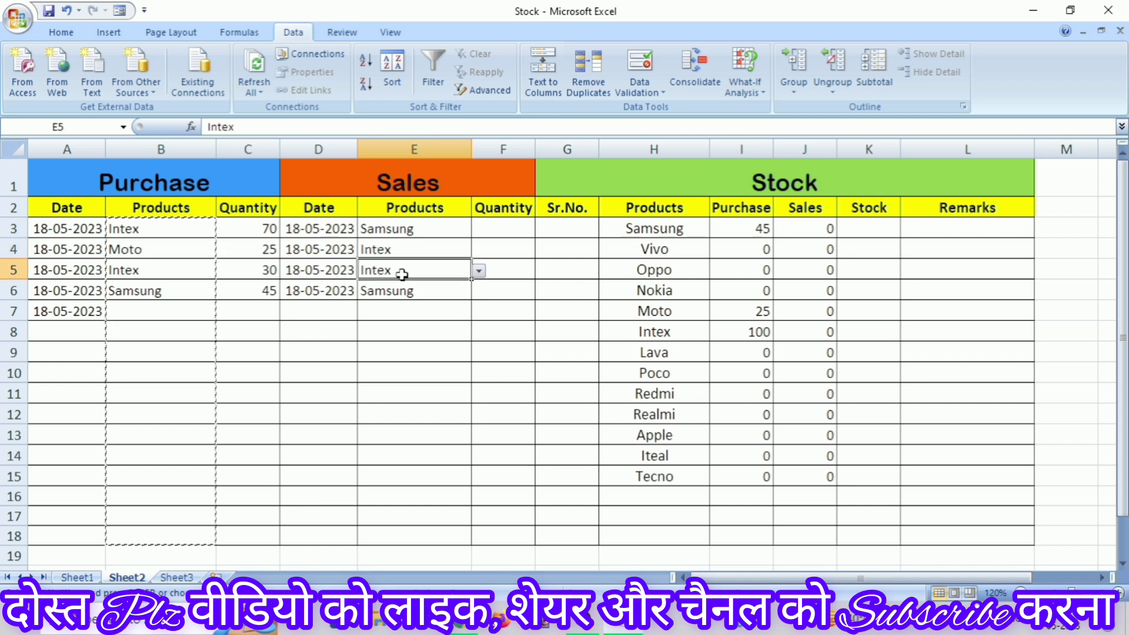
left_click(479, 272)
scroll(480, 307, "up", 2)
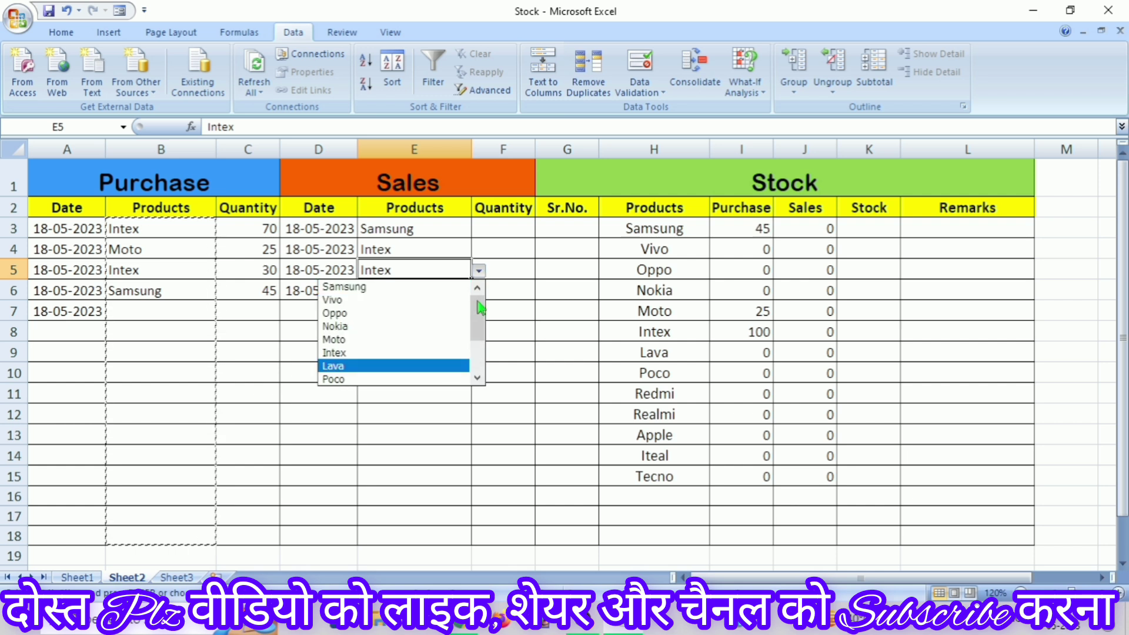
left_click(374, 292)
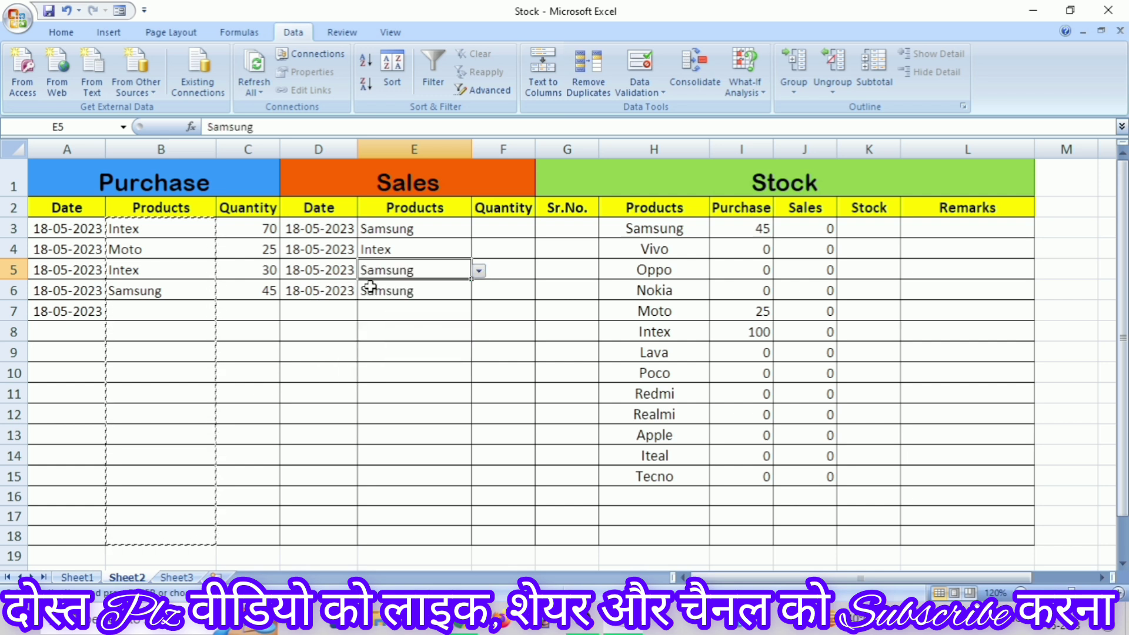
- Clear the copied product name from E6 in the Sales section
left_click(440, 289)
key("BackSpace")
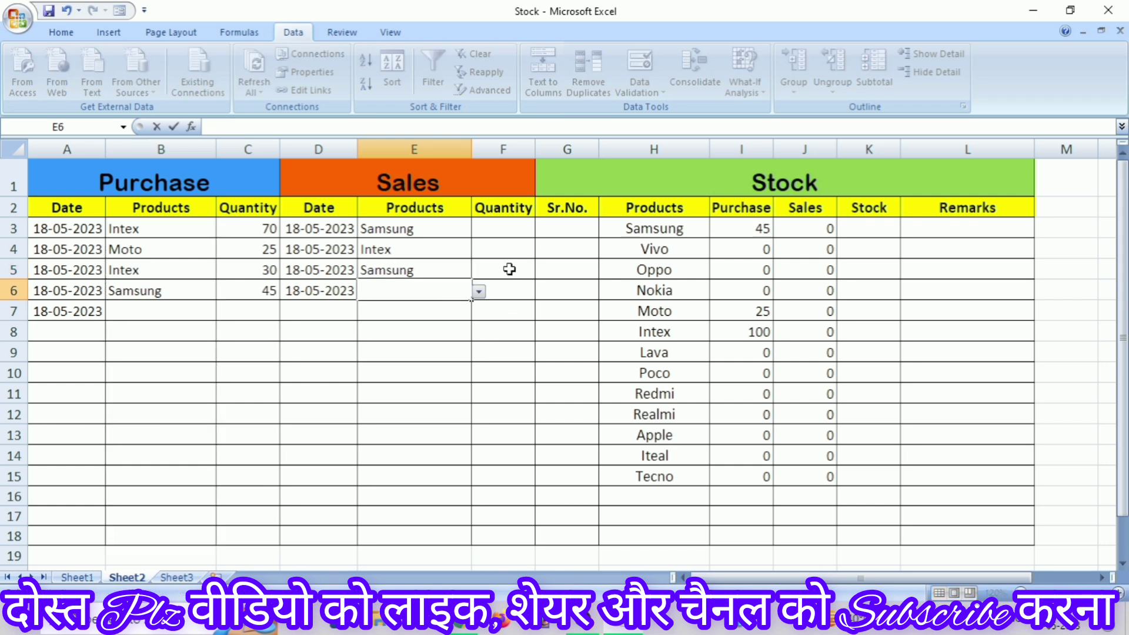
left_click(493, 229)
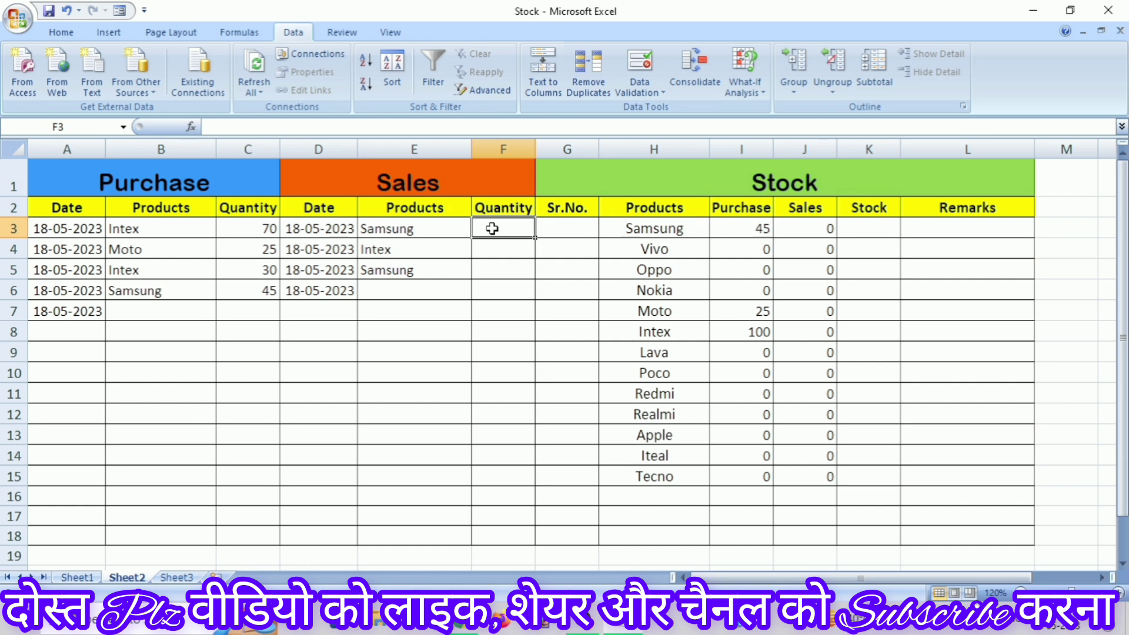
- Enter a sold quantity of 10 in both F3 and F4 of the Sales section
type("10")
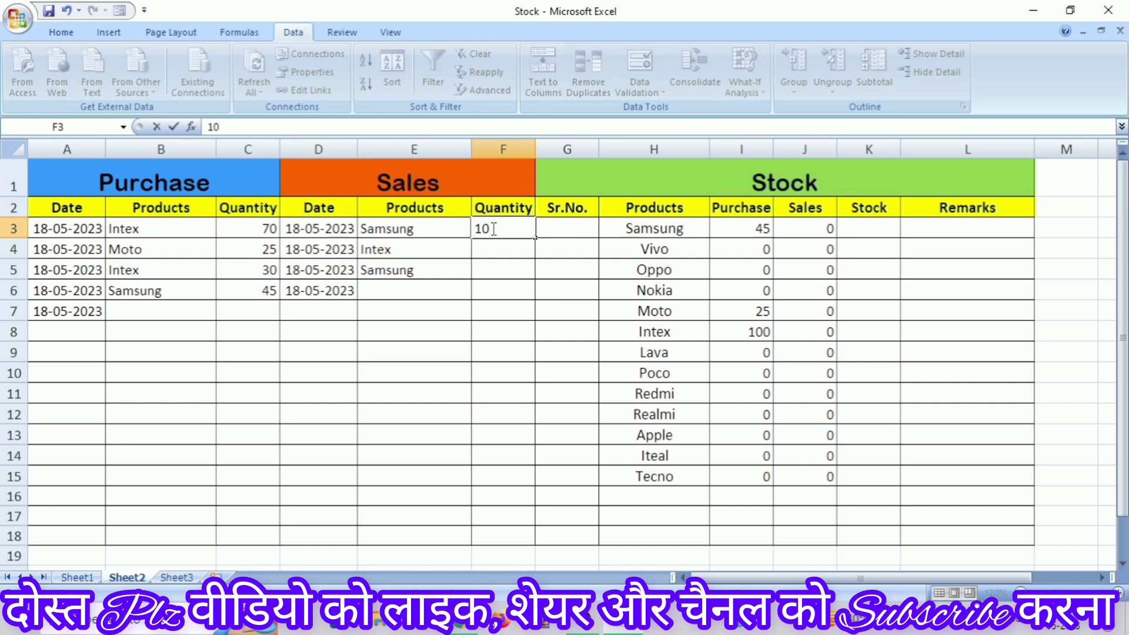
key("Return")
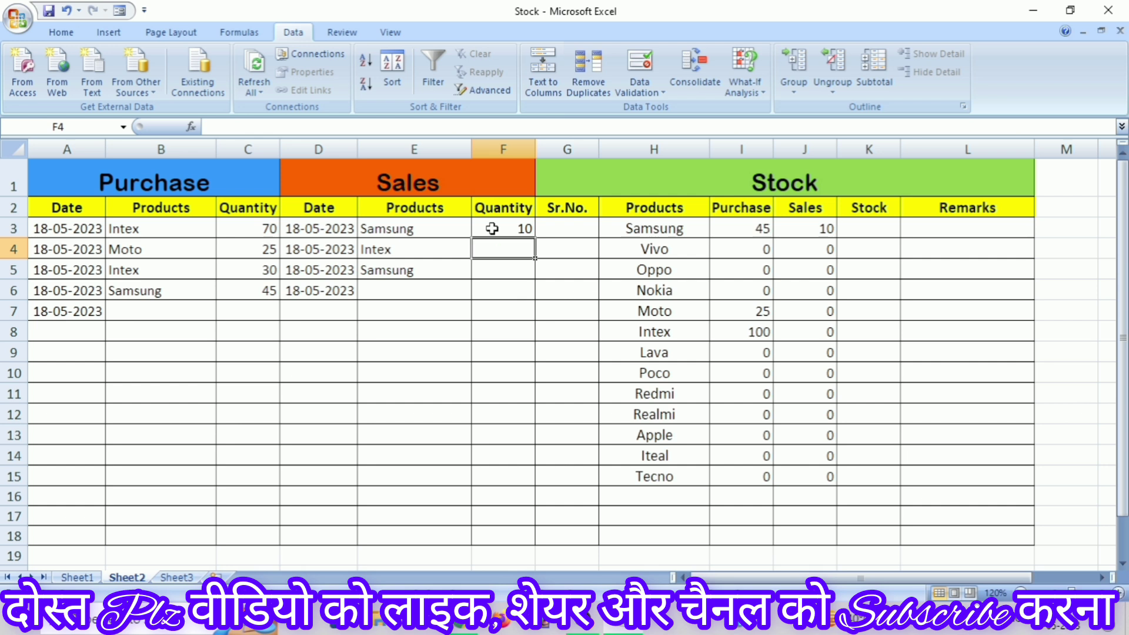
type("10")
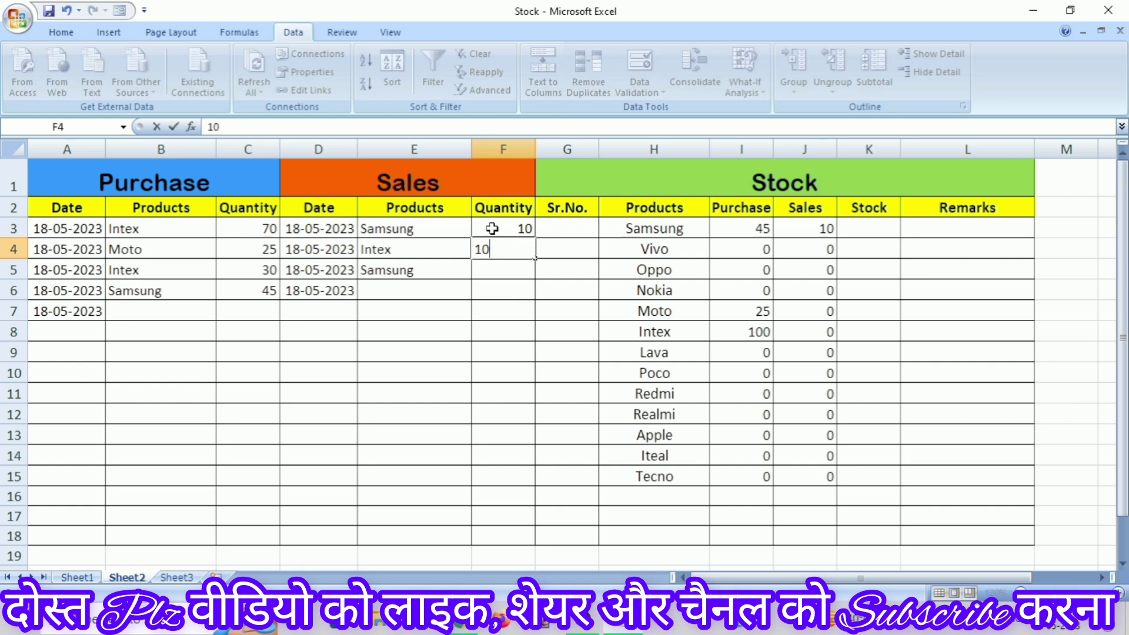
key("Return")
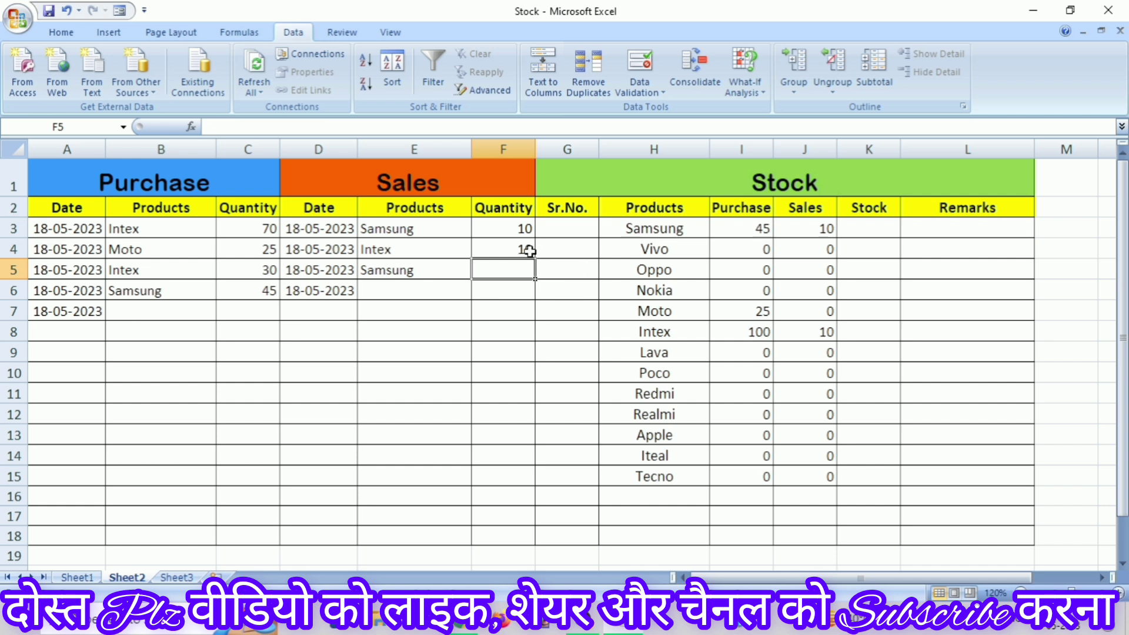
- Number the Stock section's Sr.No. column from 1 in G3 to 16 in G18 by filling down the series
left_click(575, 229)
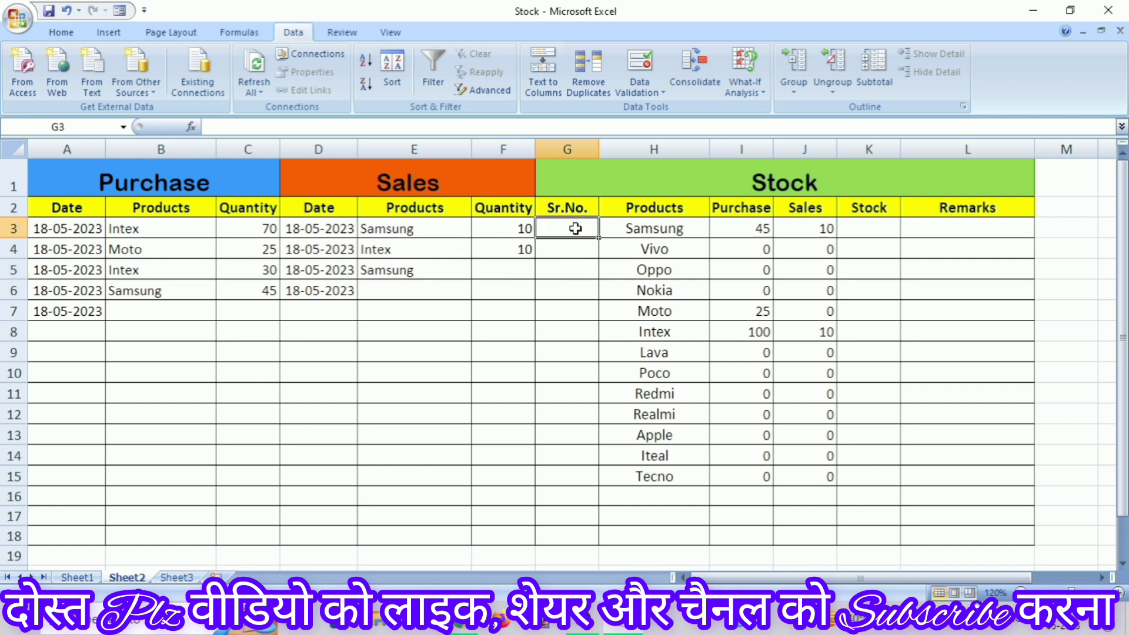
type("1")
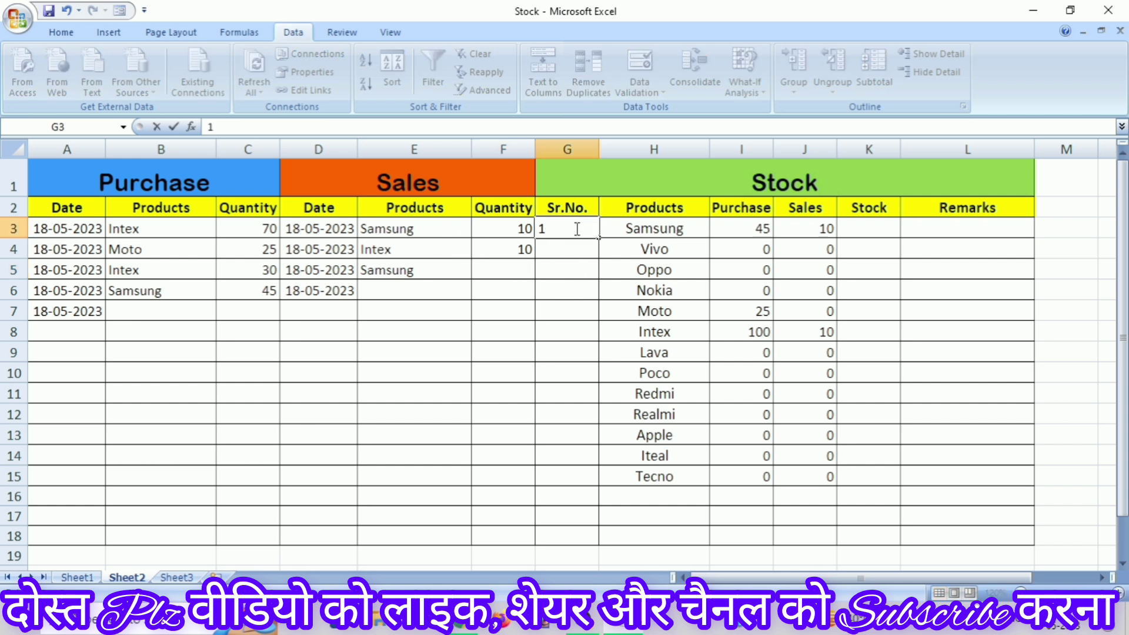
key("Return")
type("2")
left_click(571, 229)
left_click_drag(570, 229, 574, 246)
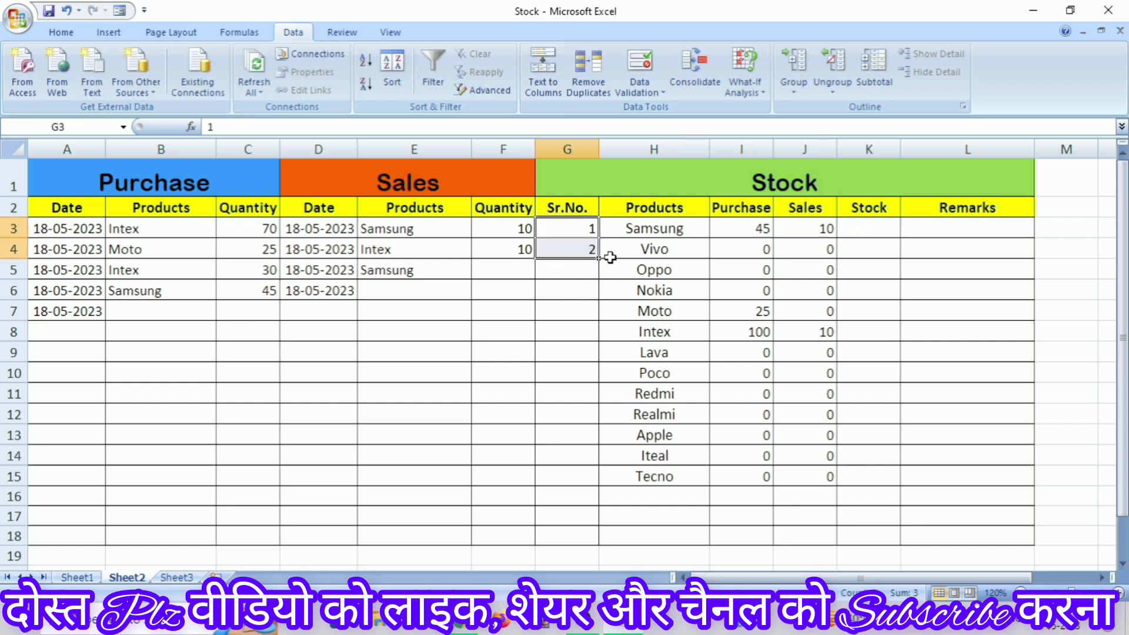
left_click_drag(600, 261, 579, 540)
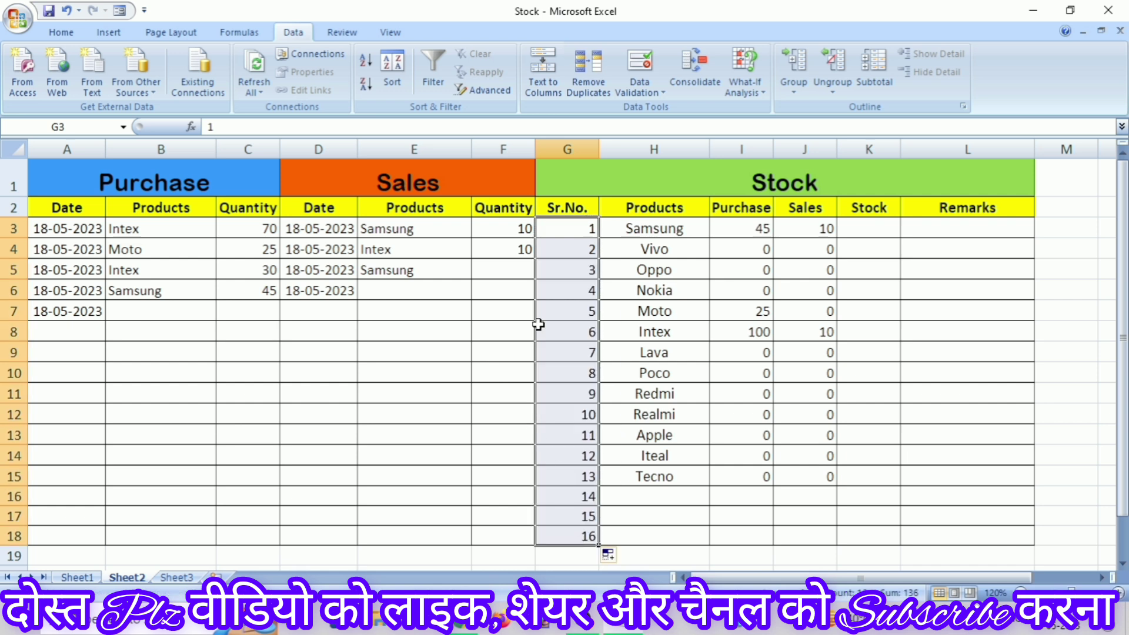
left_click(511, 330)
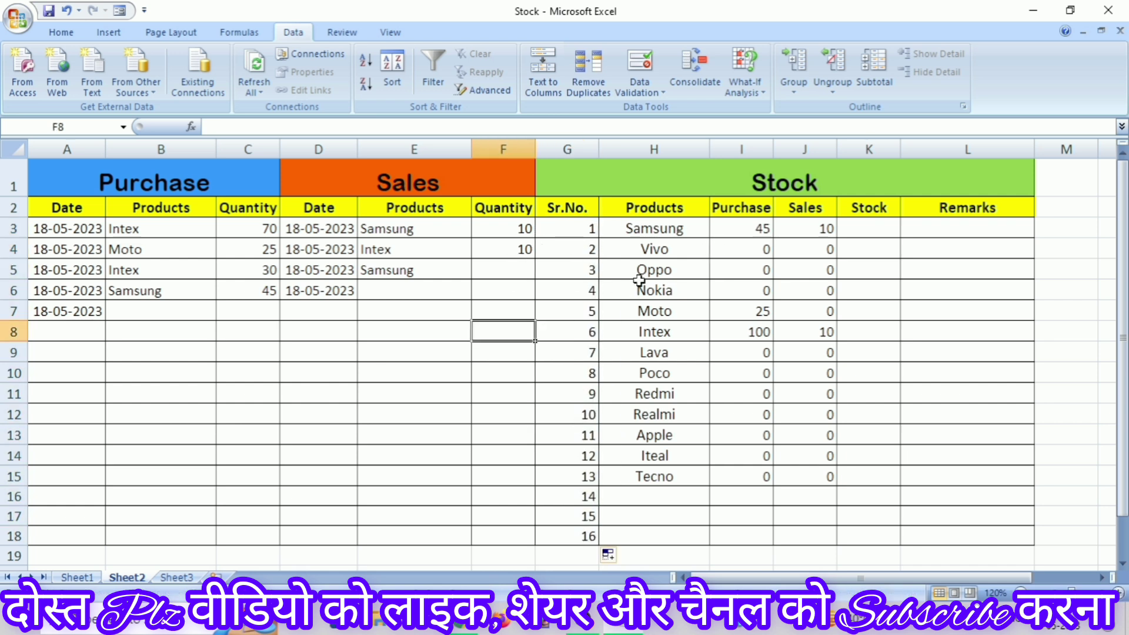
- Enter the formula =I3-J3 in K3 to calculate Samsung's remaining stock from purchases minus sales
left_click(879, 234)
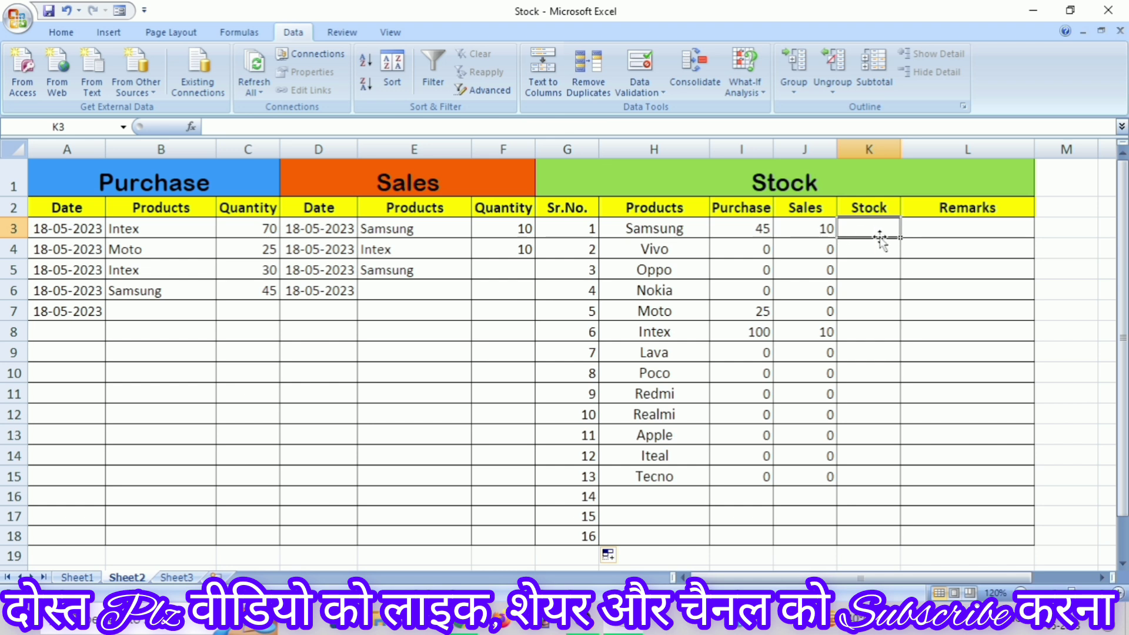
type("=")
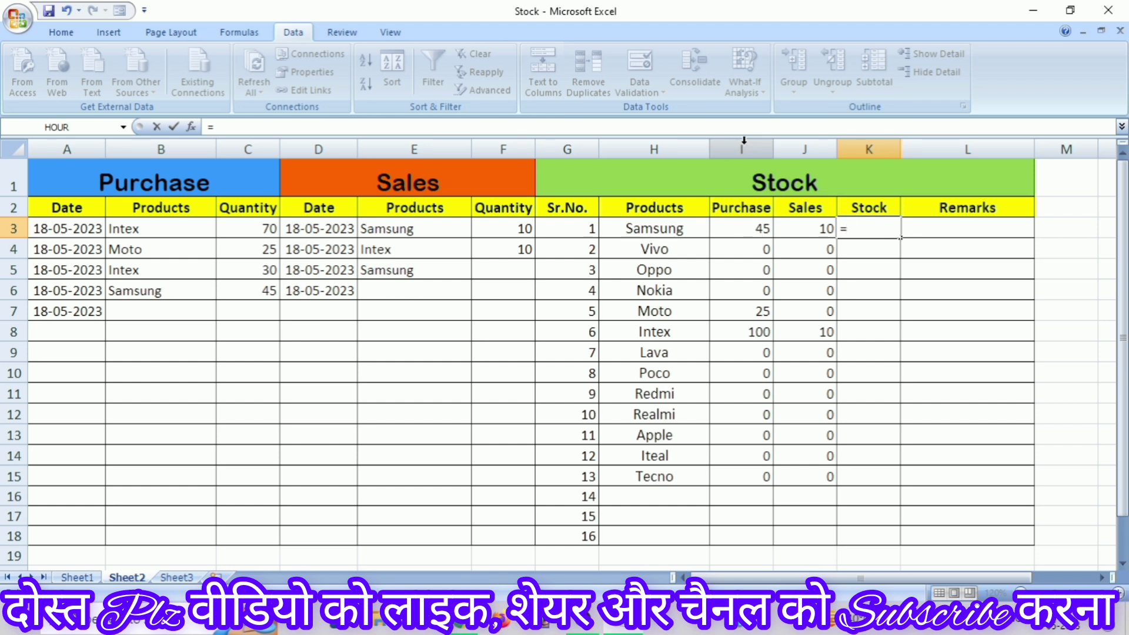
left_click(753, 226)
type("-")
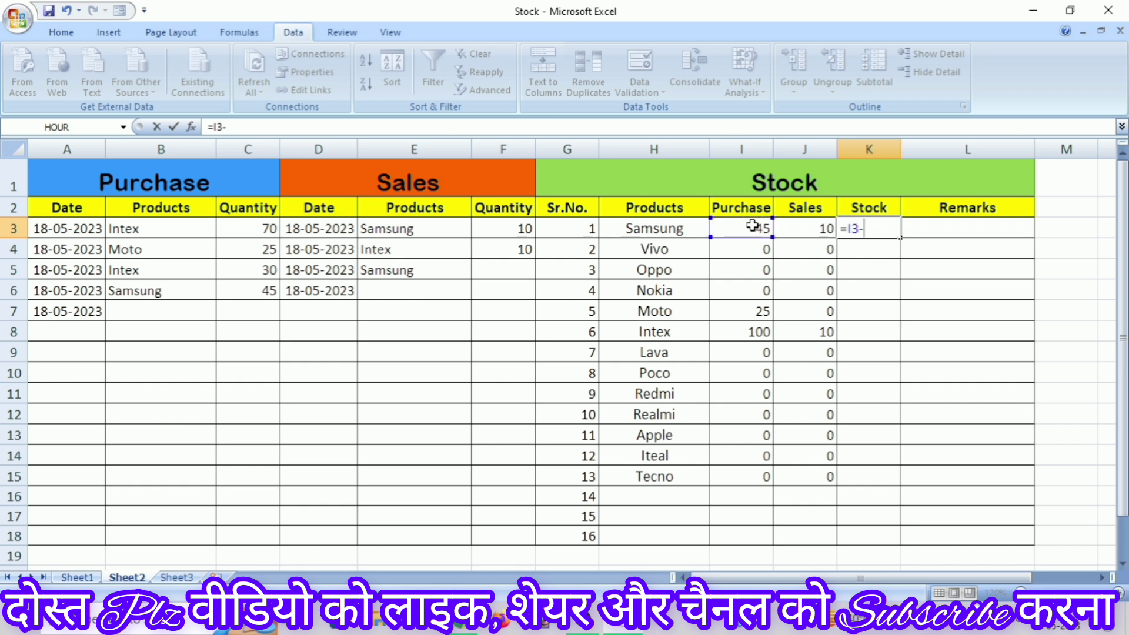
left_click(825, 230)
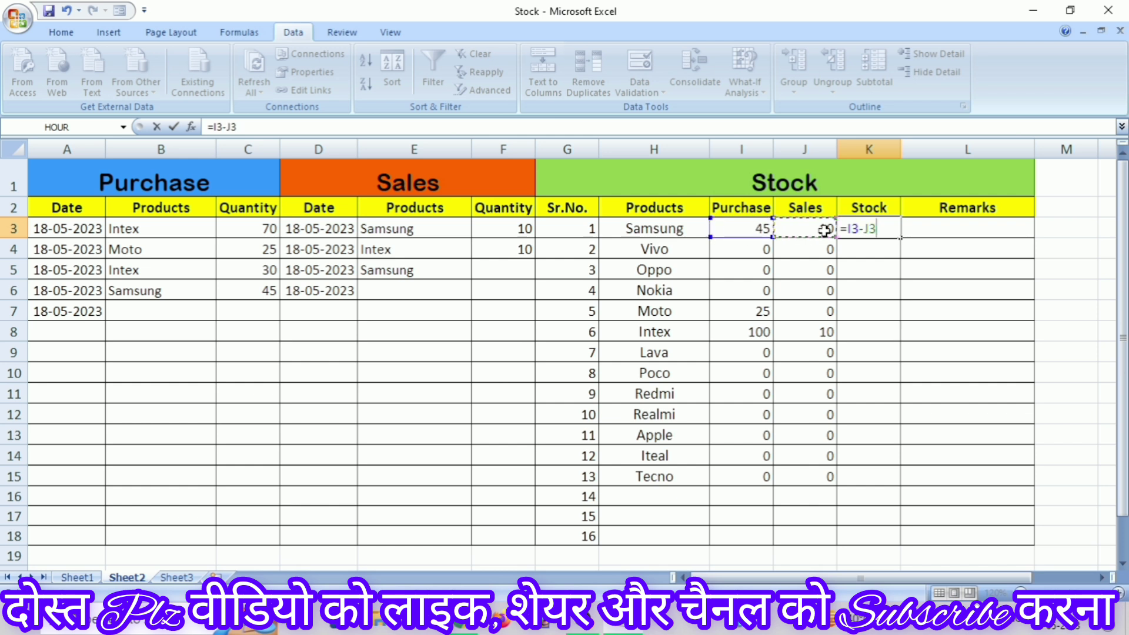
key("Return")
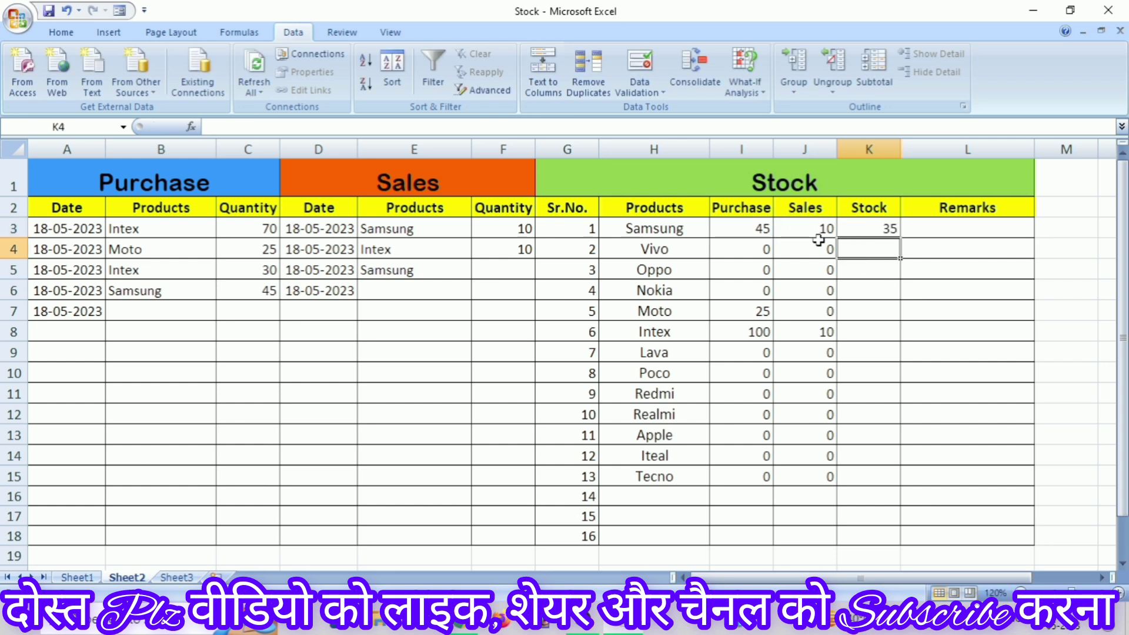
- Fill the remaining-stock formula from K3 down the Stock column to K15
left_click(882, 231)
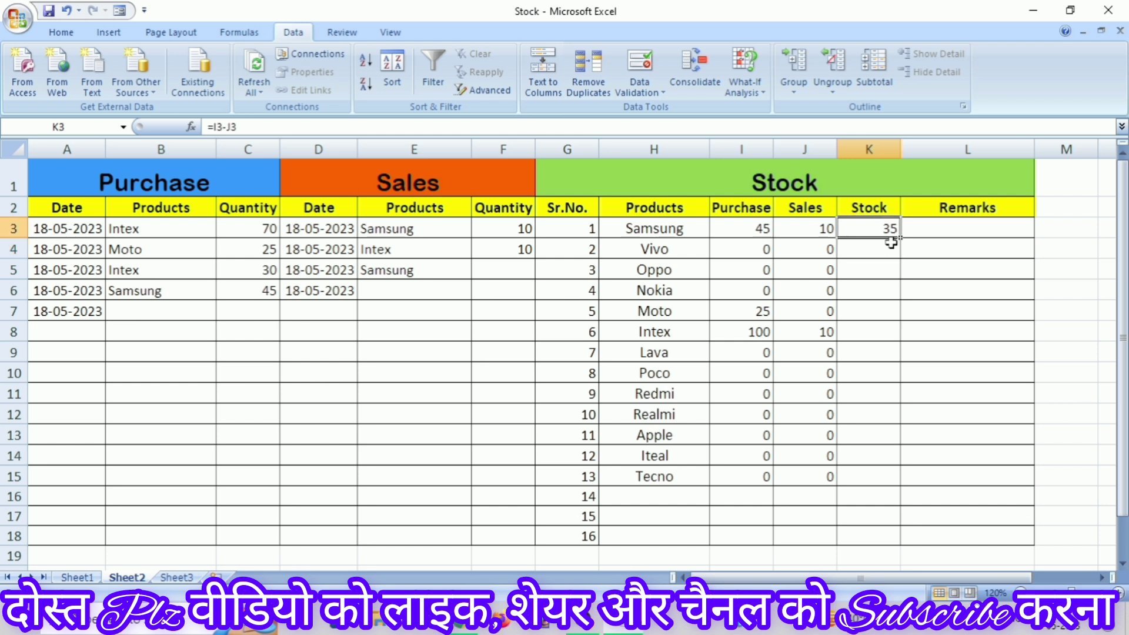
left_click_drag(901, 260, 903, 482)
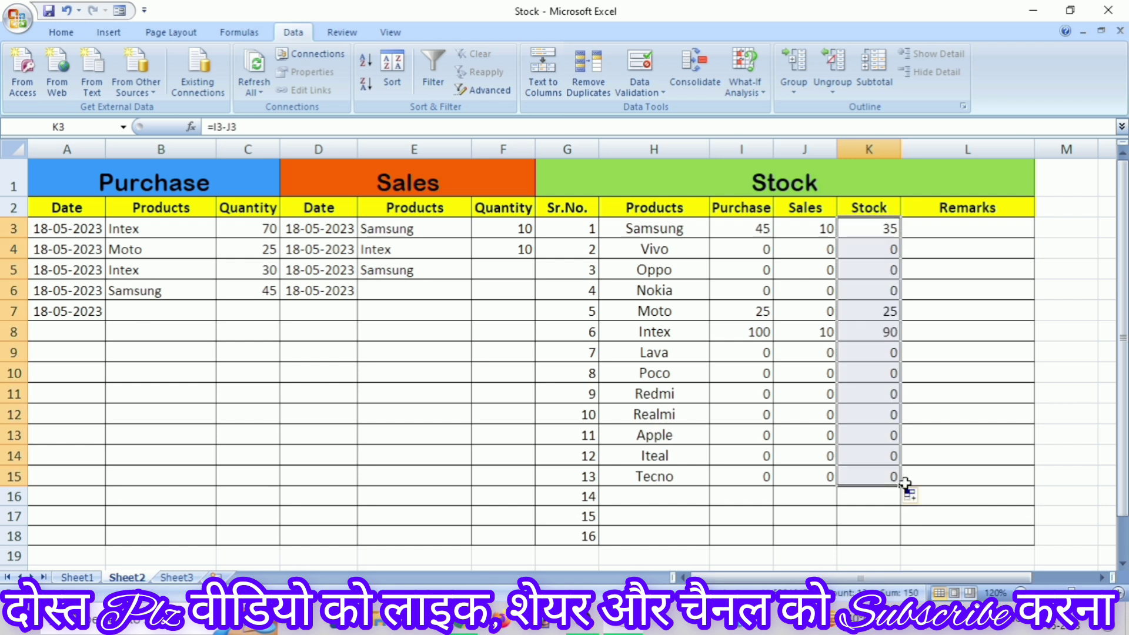
left_click(934, 439)
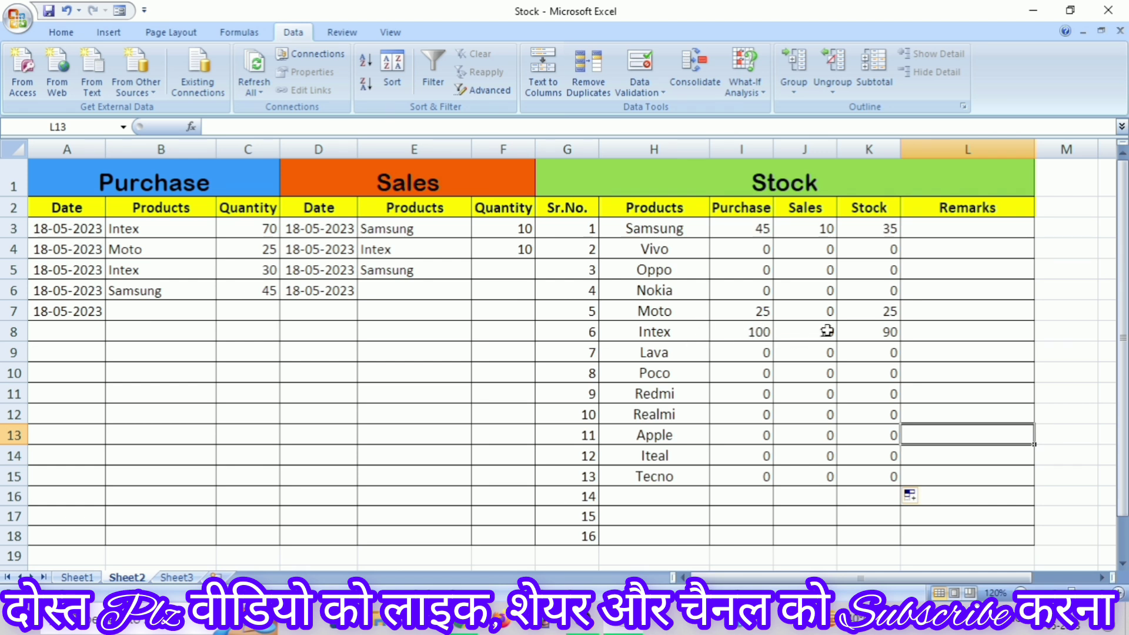
left_click(956, 337)
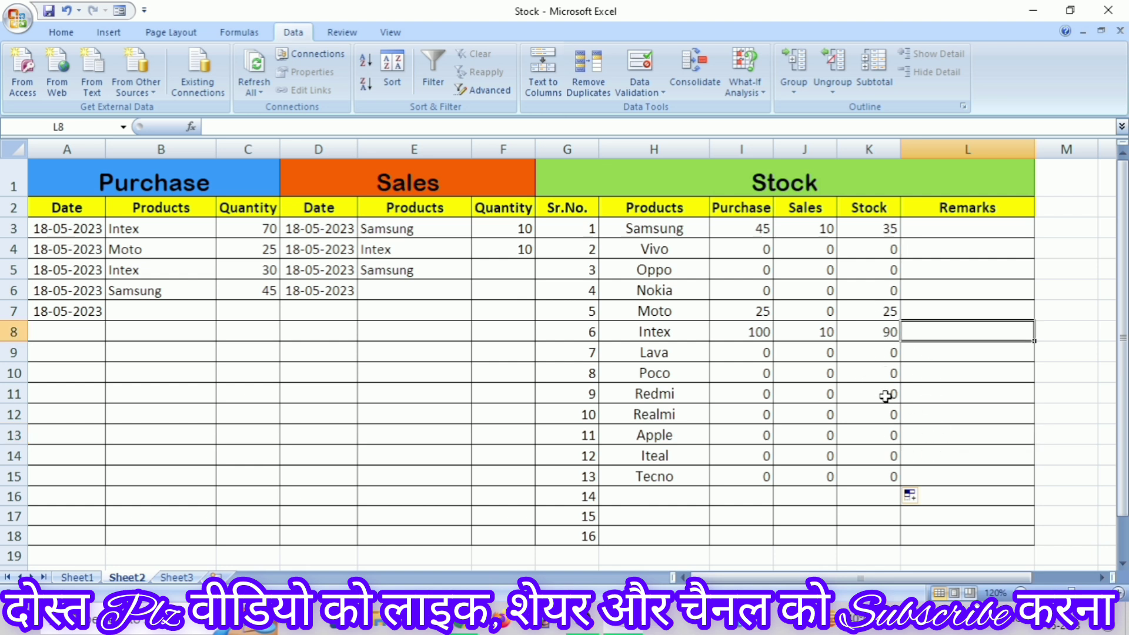
- Enter the formula =IF(K3<=5,"Please Update Stock",) in L3 of the Remarks column
left_click(921, 228)
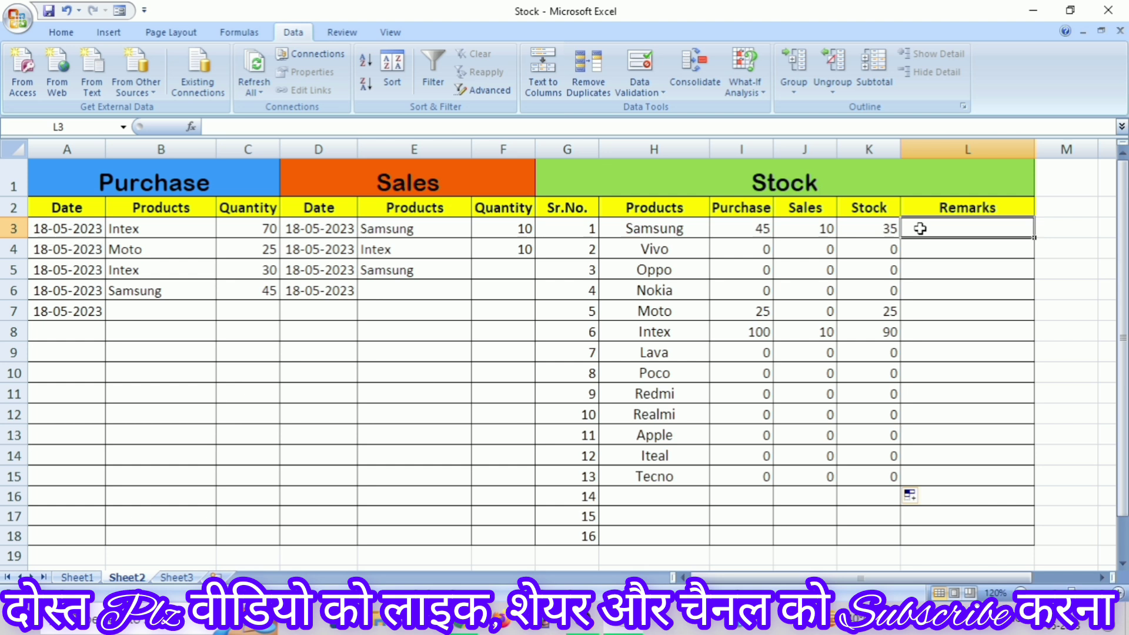
type("=if")
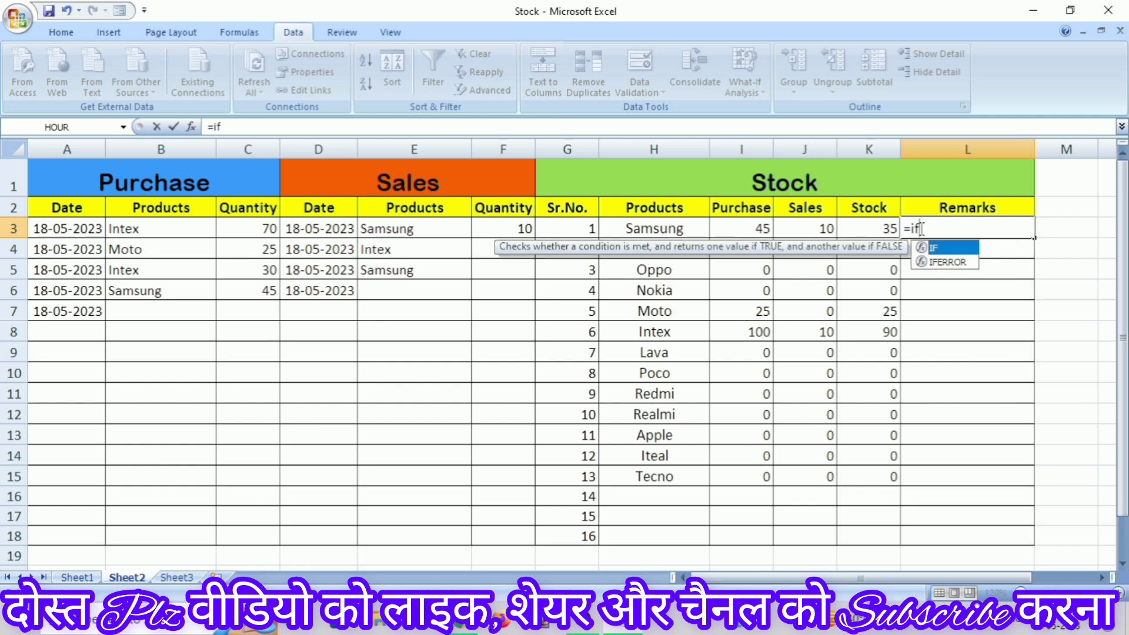
type("(")
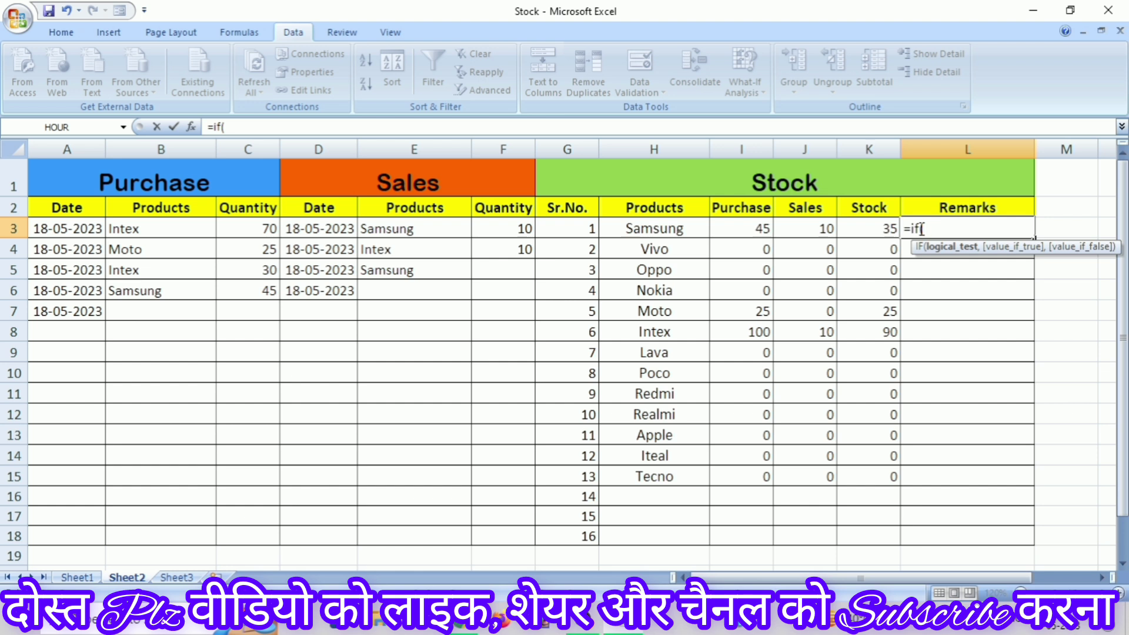
left_click(856, 228)
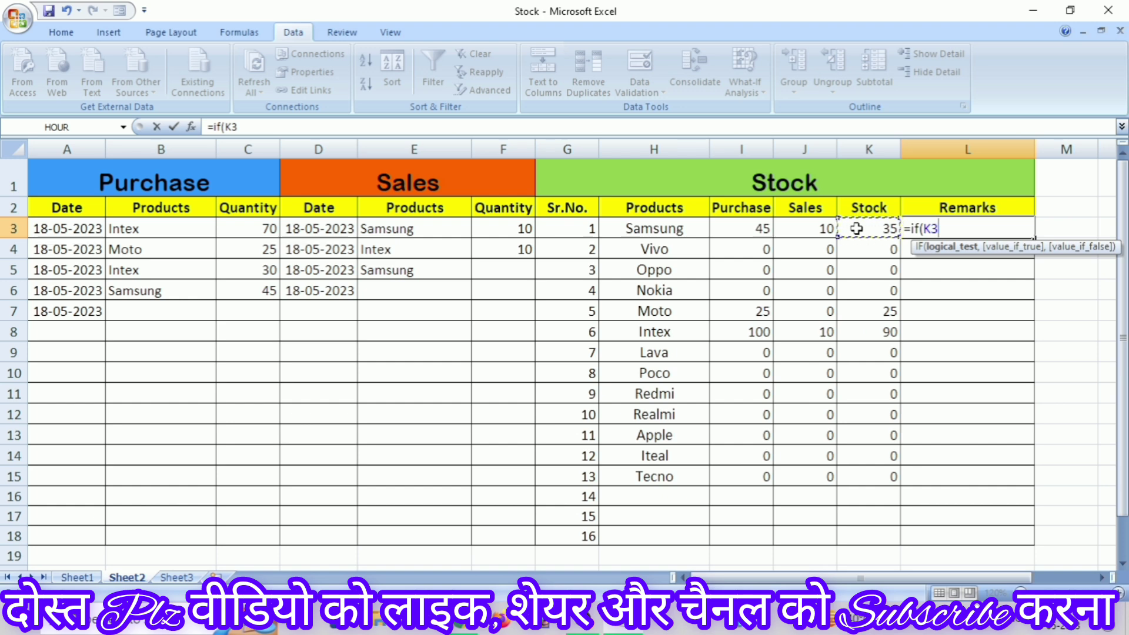
type("<=5")
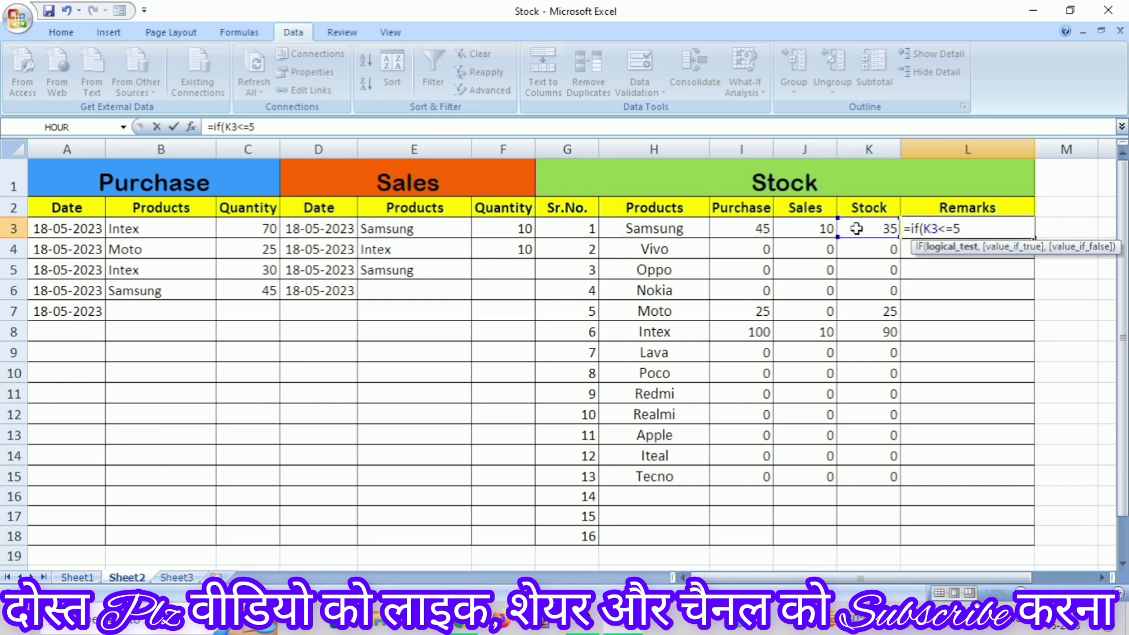
type(",")
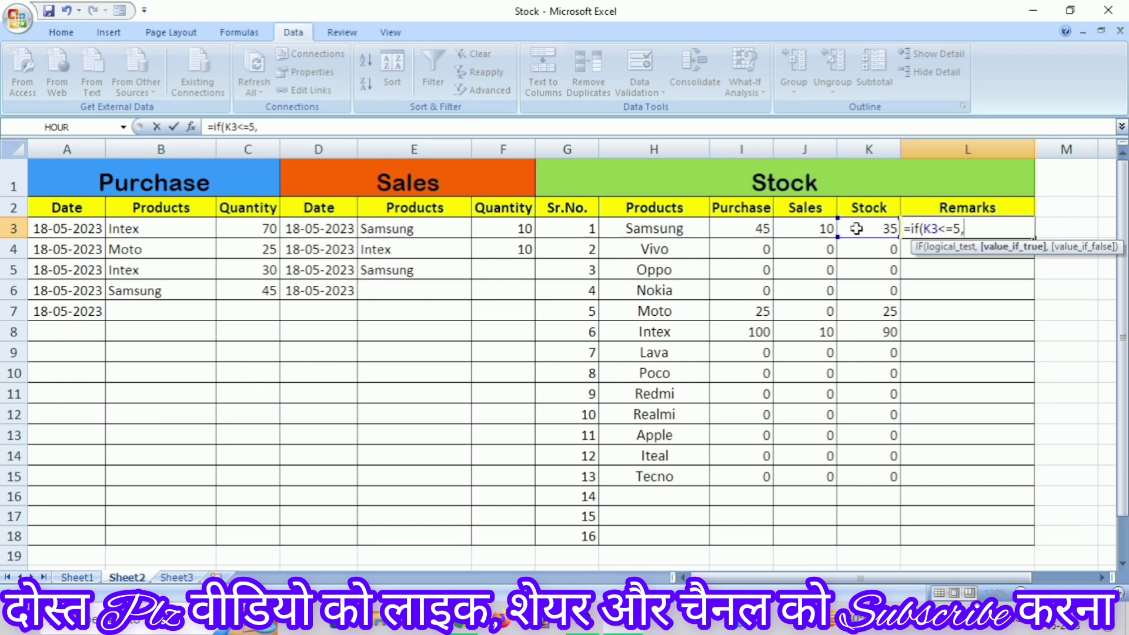
type("\"")
type("Please ")
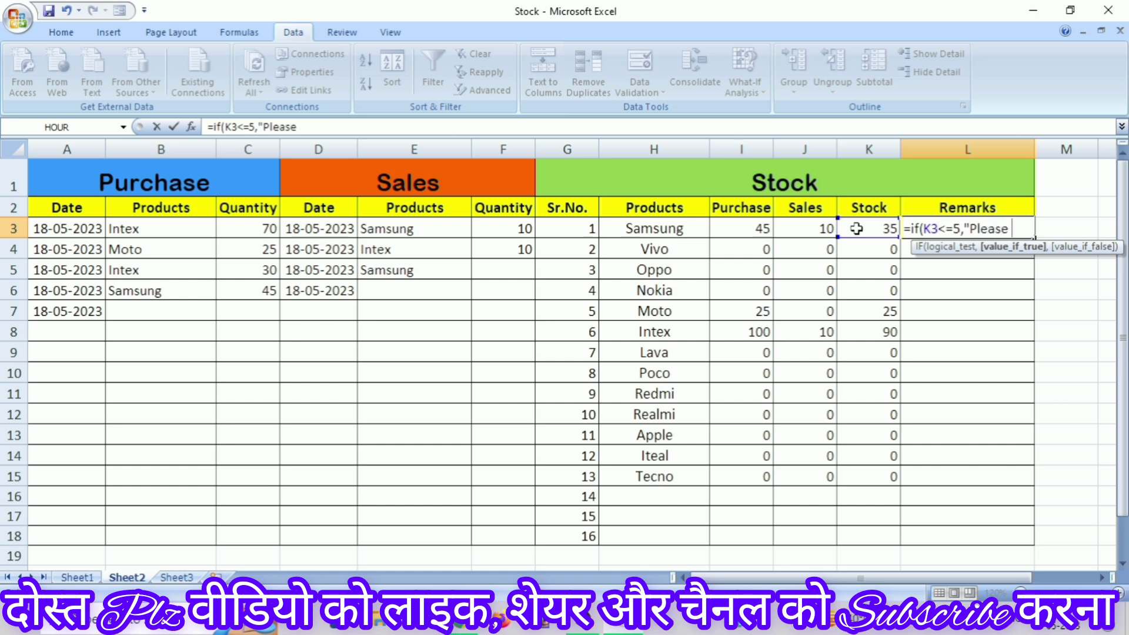
type("Update ")
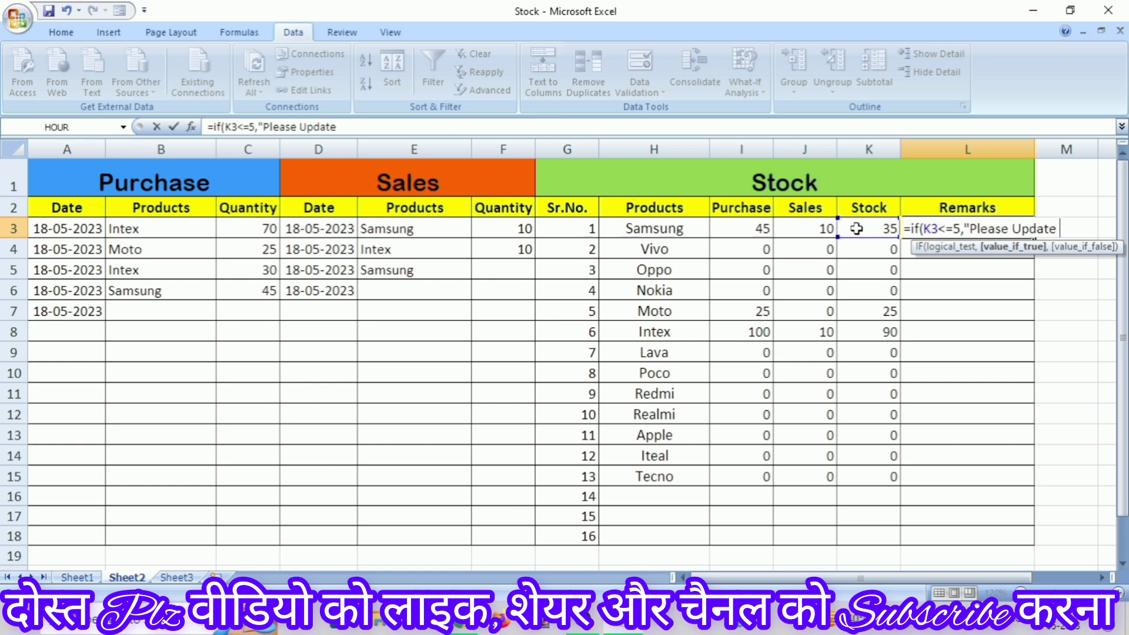
type("Stock\"<")
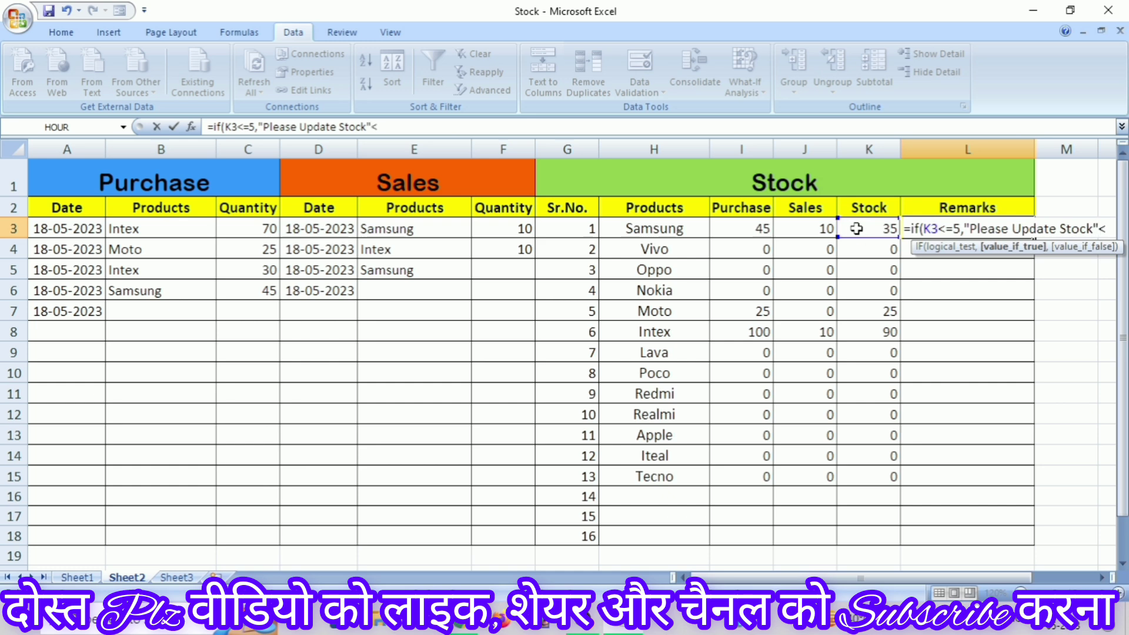
key("BackSpace")
type(",")
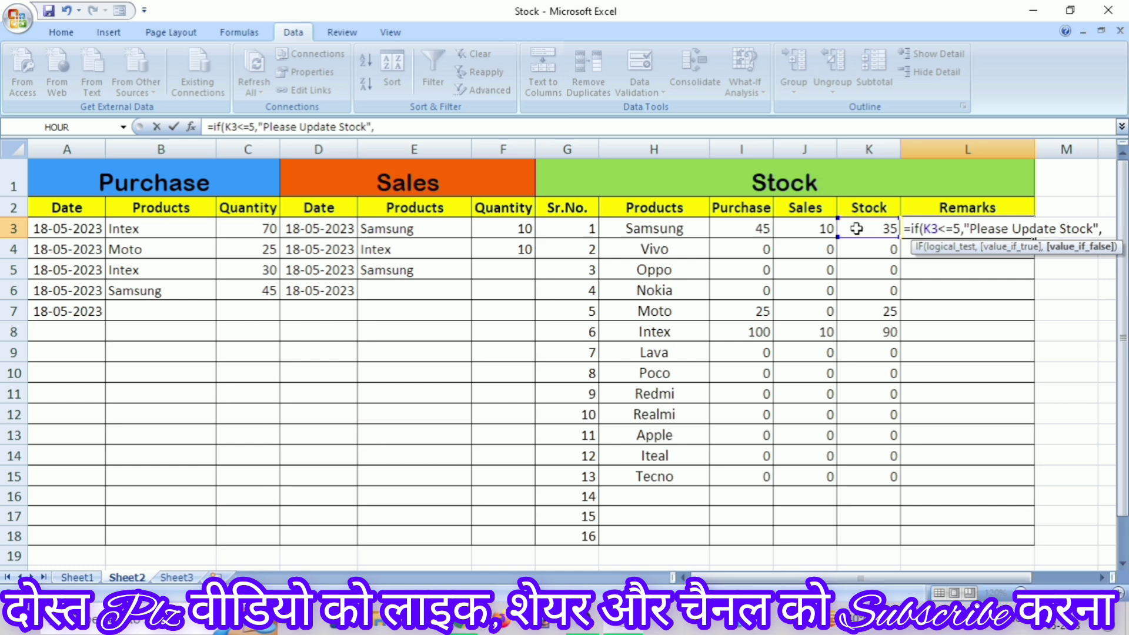
type(")")
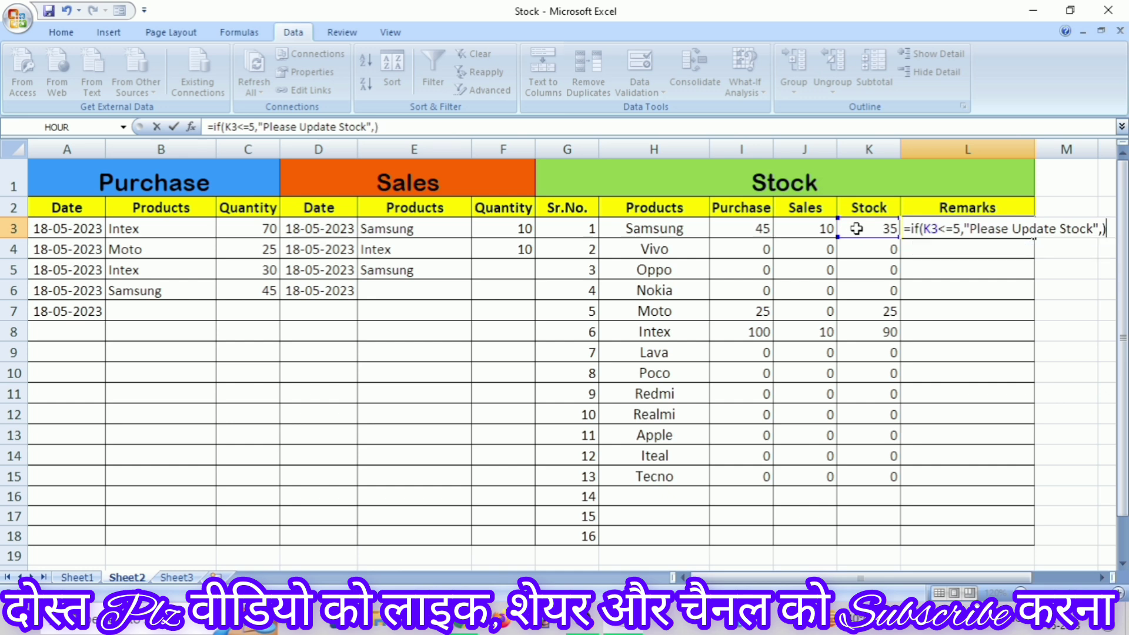
key("Return")
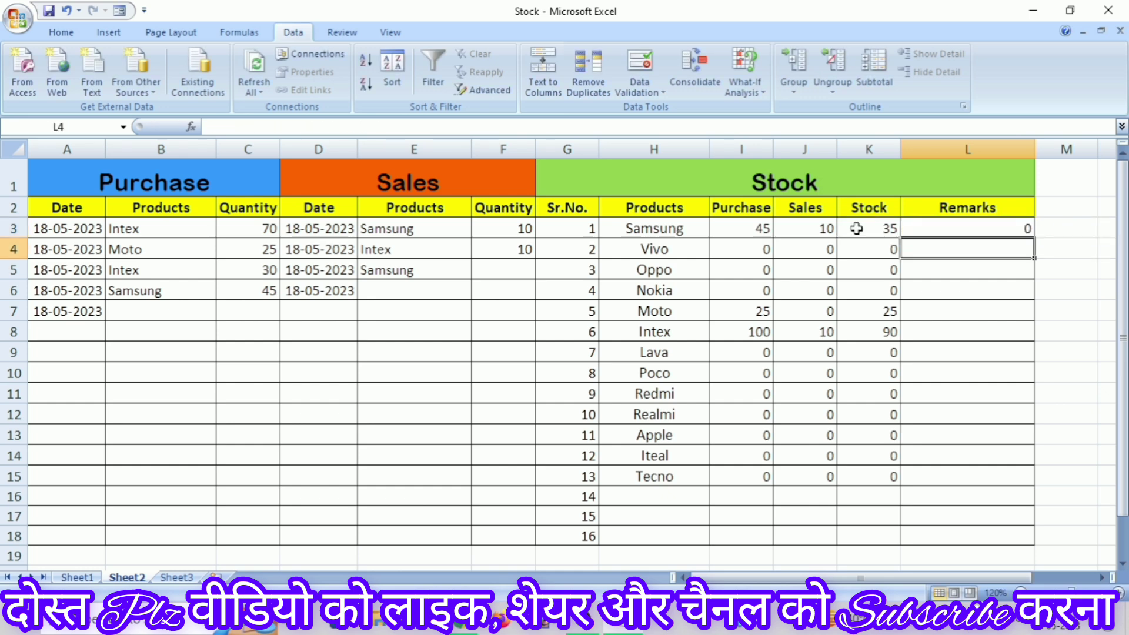
- Fill the IF formula from L3 down the Remarks column to L15
left_click(960, 229)
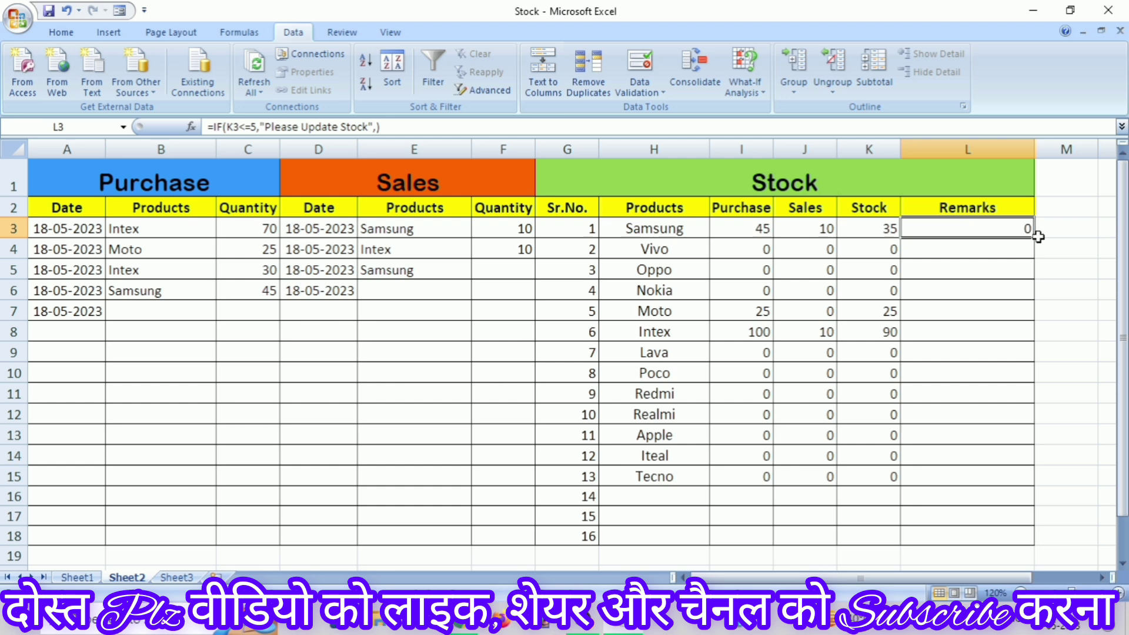
left_click_drag(1035, 239, 1029, 486)
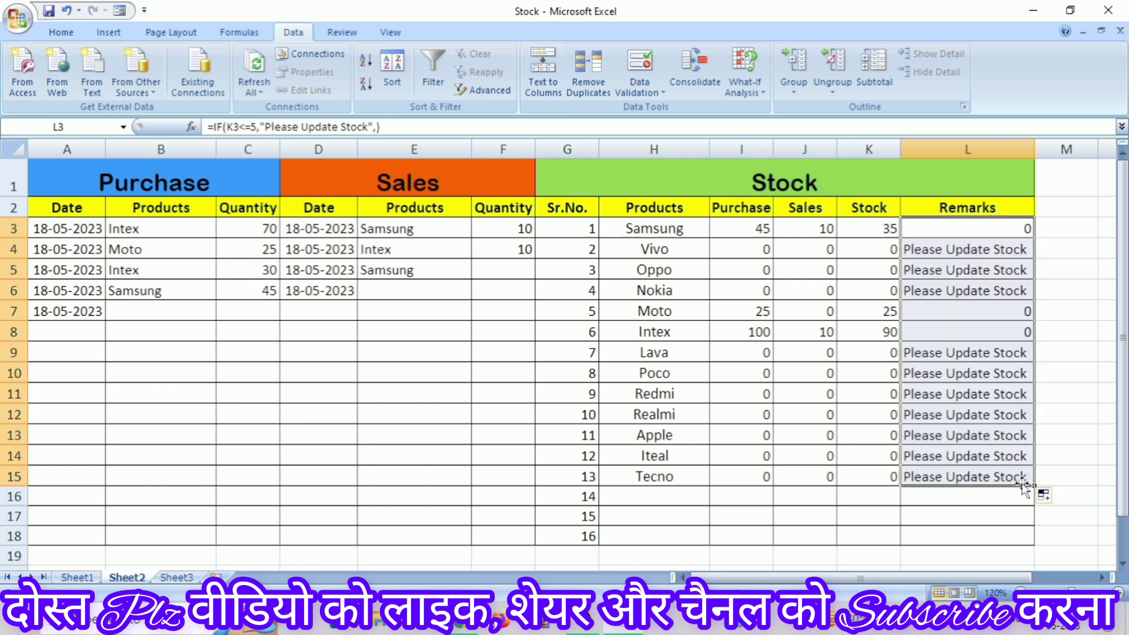
left_click(992, 500)
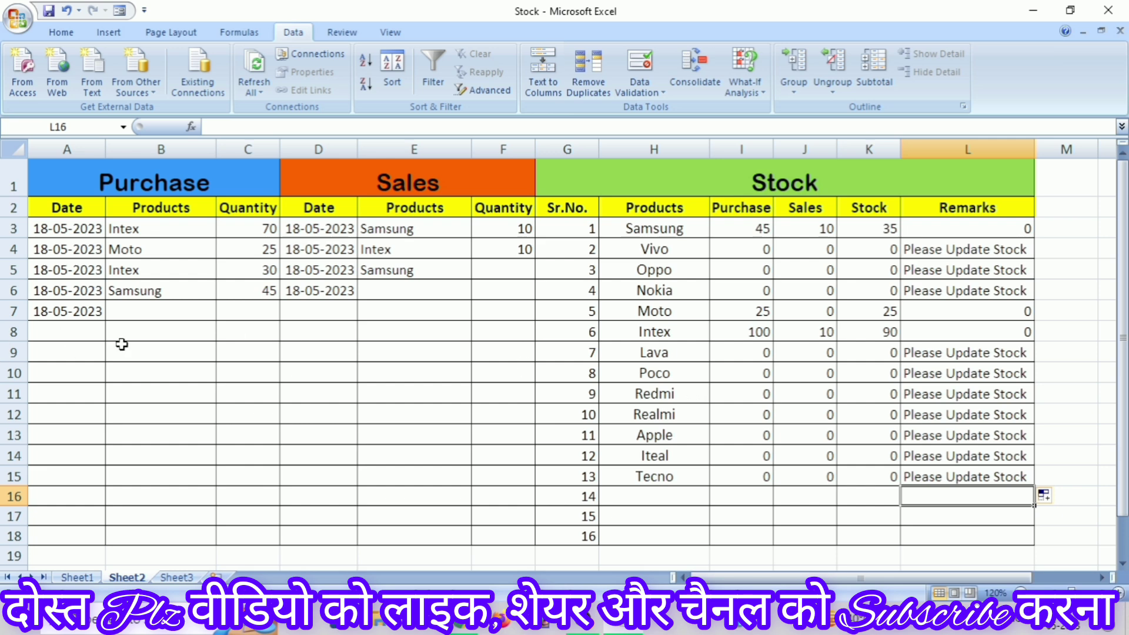
- Record a Purchase entry in row 7 with Poco as the product and a quantity of 10
left_click(160, 307)
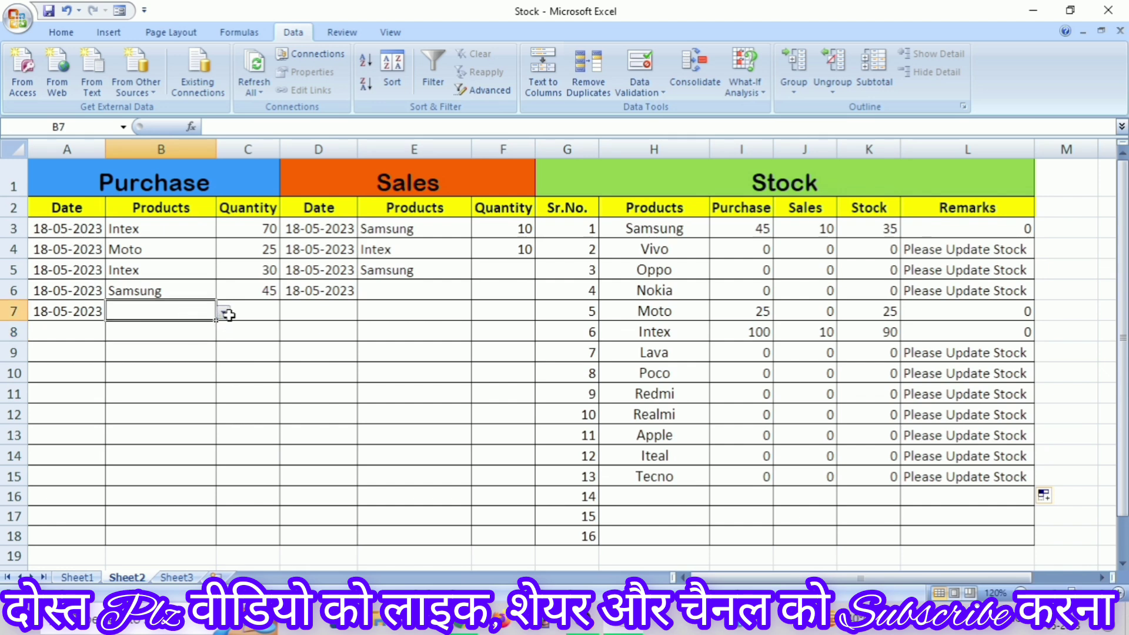
left_click(224, 312)
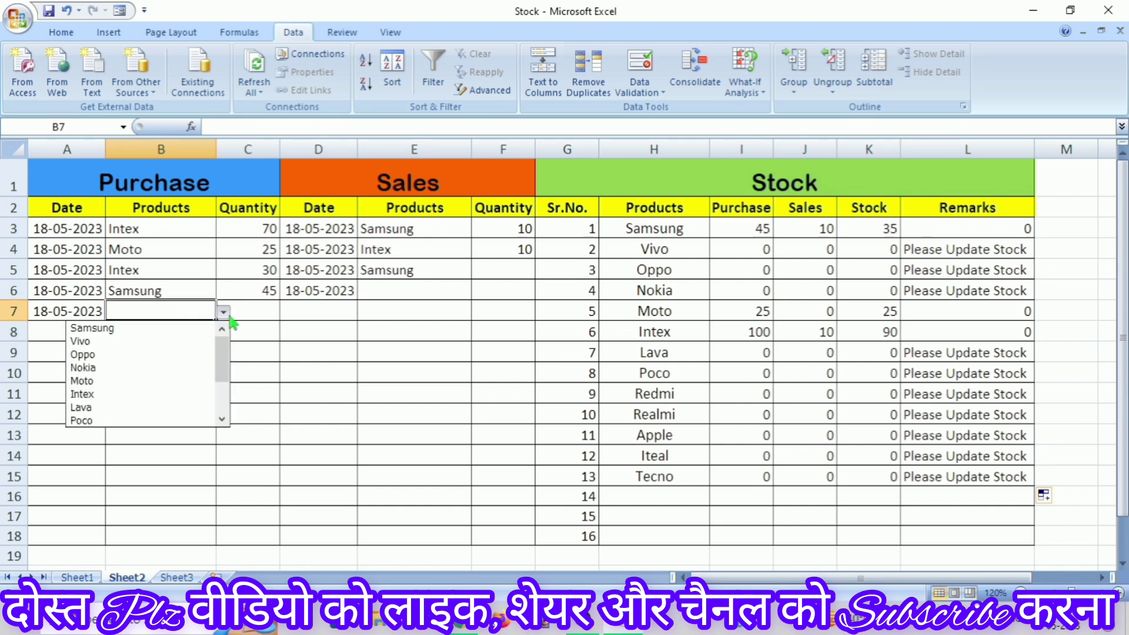
left_click(125, 421)
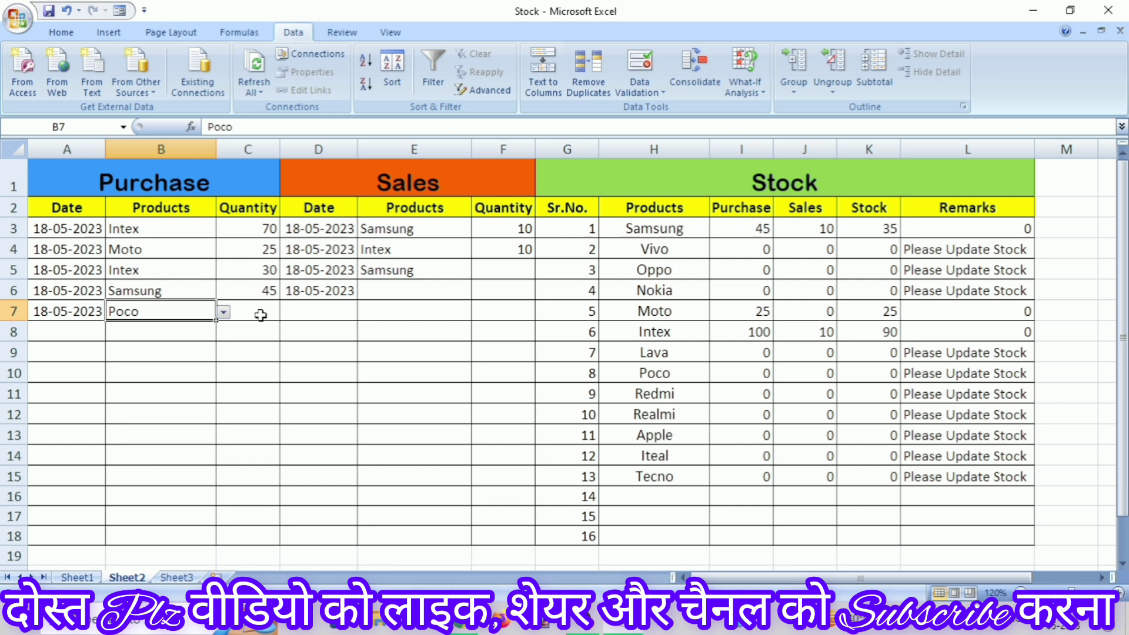
left_click(261, 315)
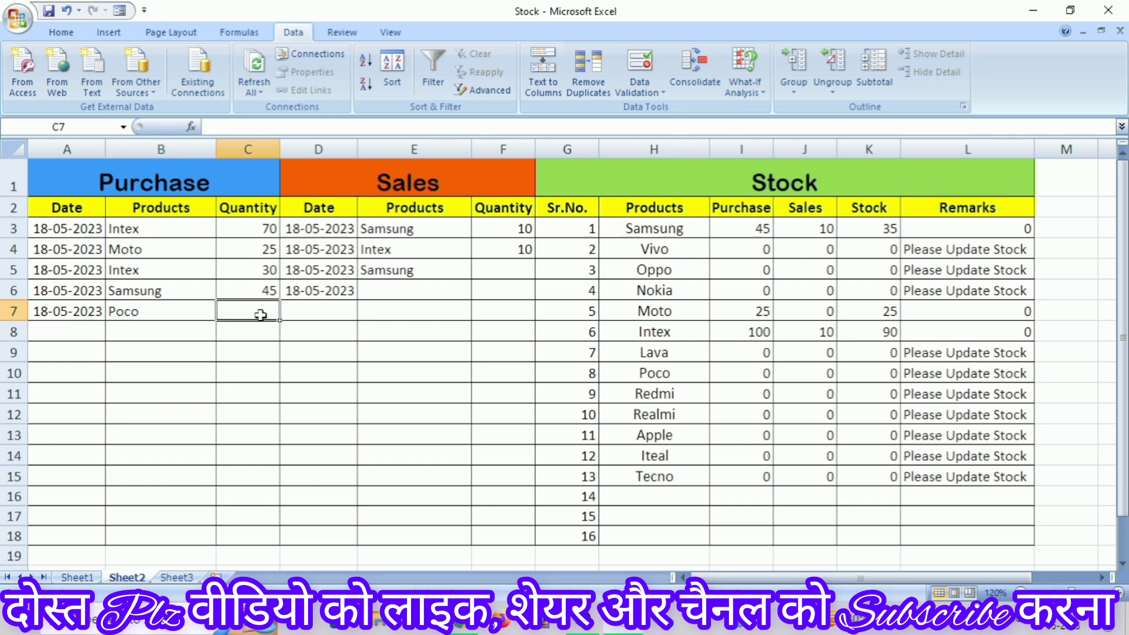
type("10")
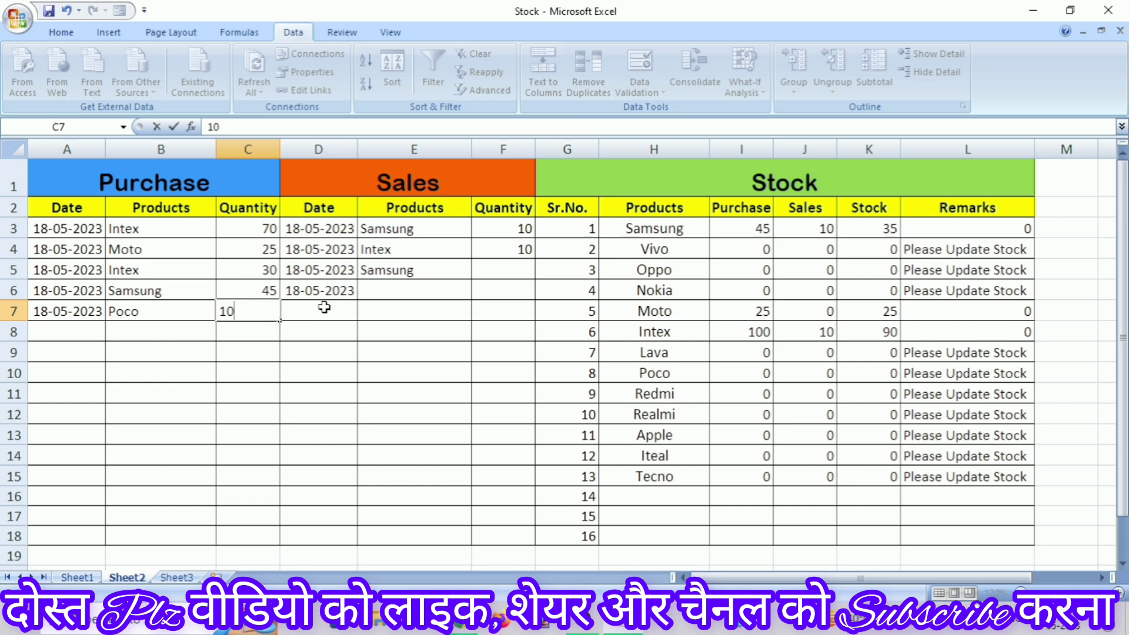
- Record a Sales entry in row 6 with Poco as the product and a quantity of 7
left_click(403, 289)
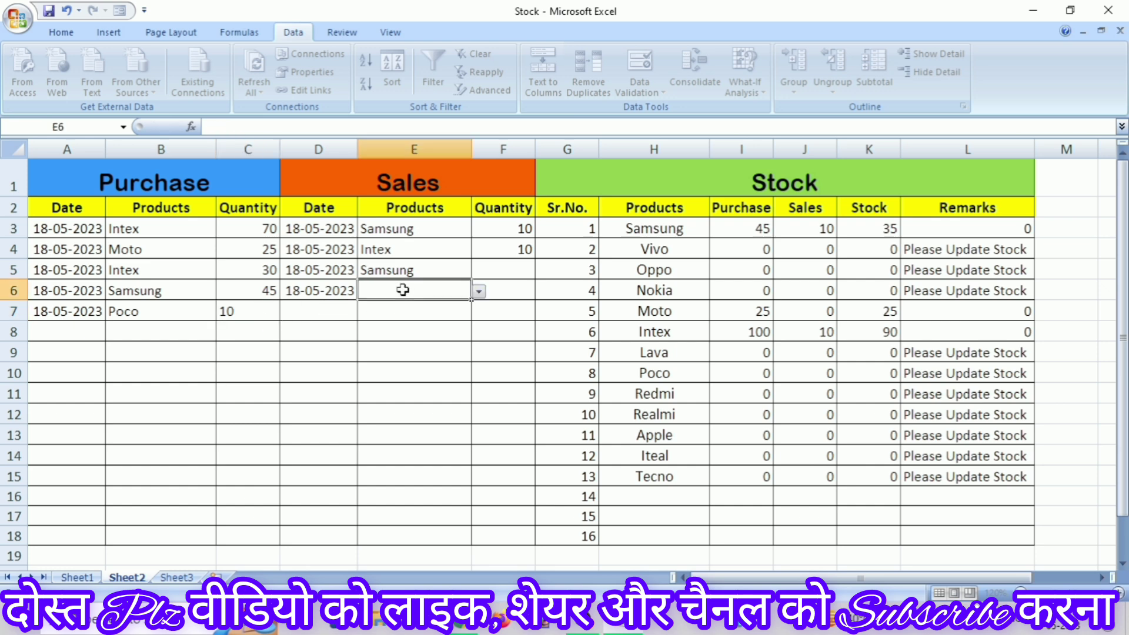
left_click(479, 291)
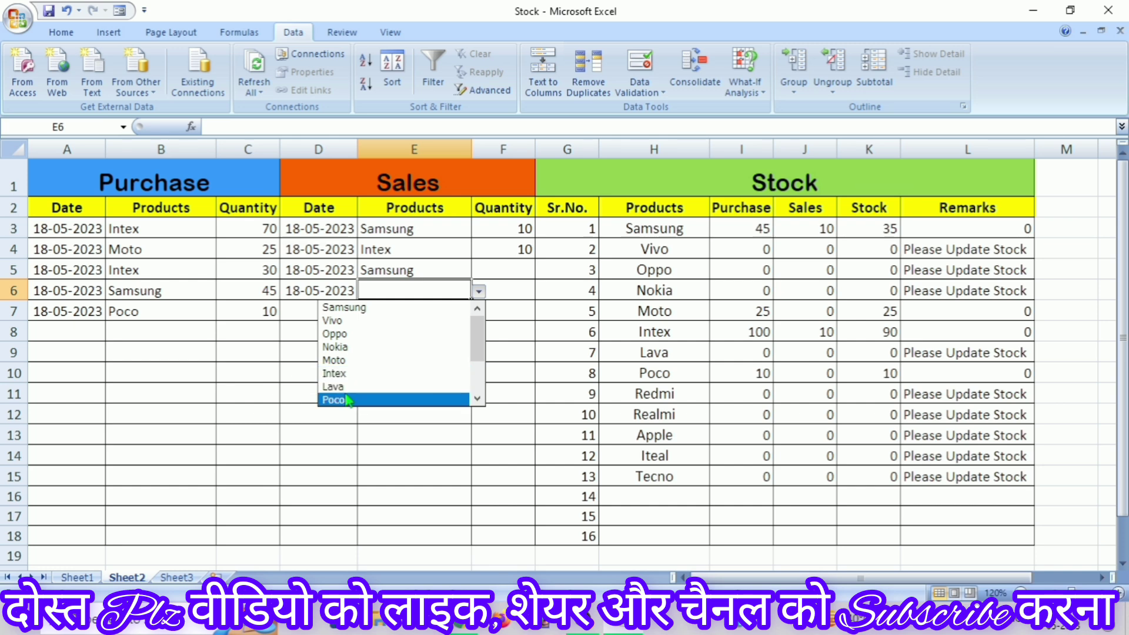
left_click(338, 399)
left_click(516, 292)
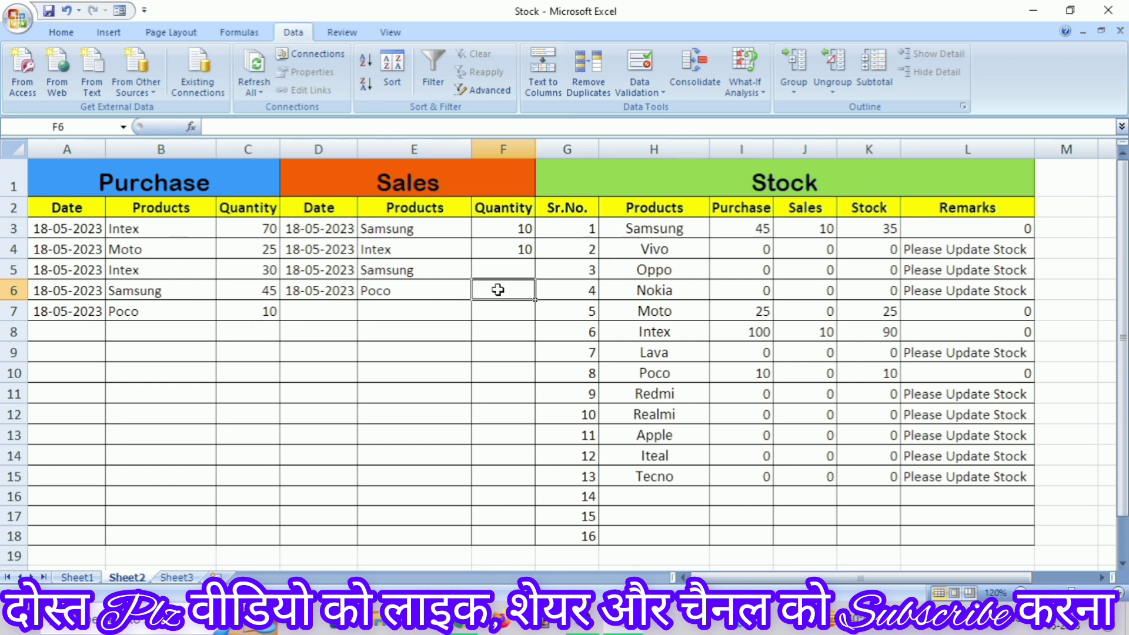
type("7")
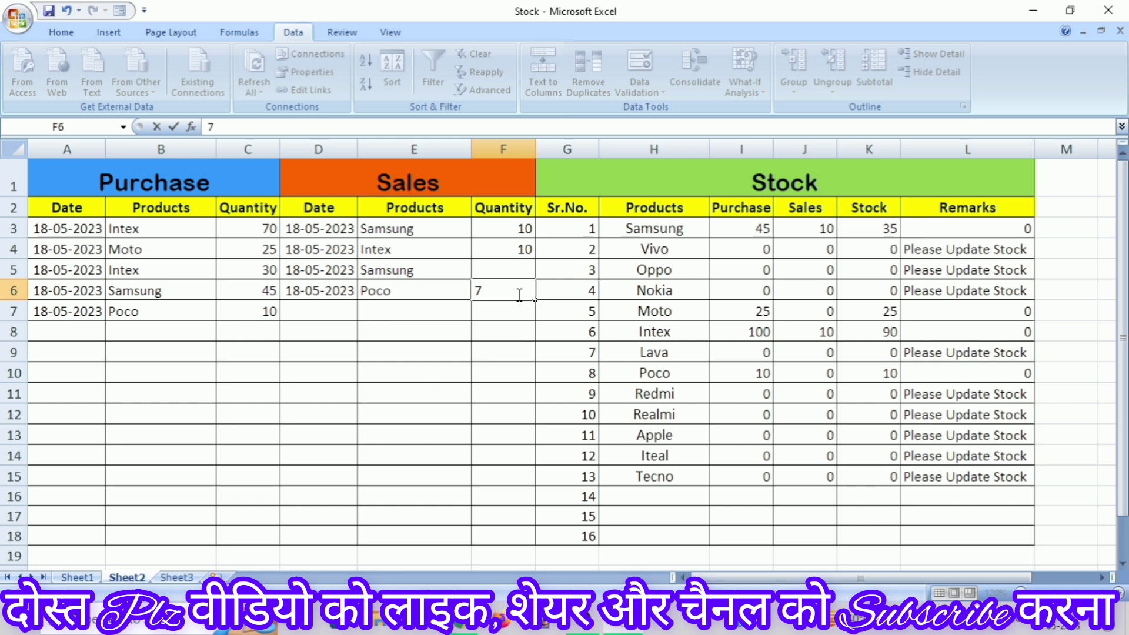
- Enter a sales quantity of 30 for the Samsung entry in F5
key("Up")
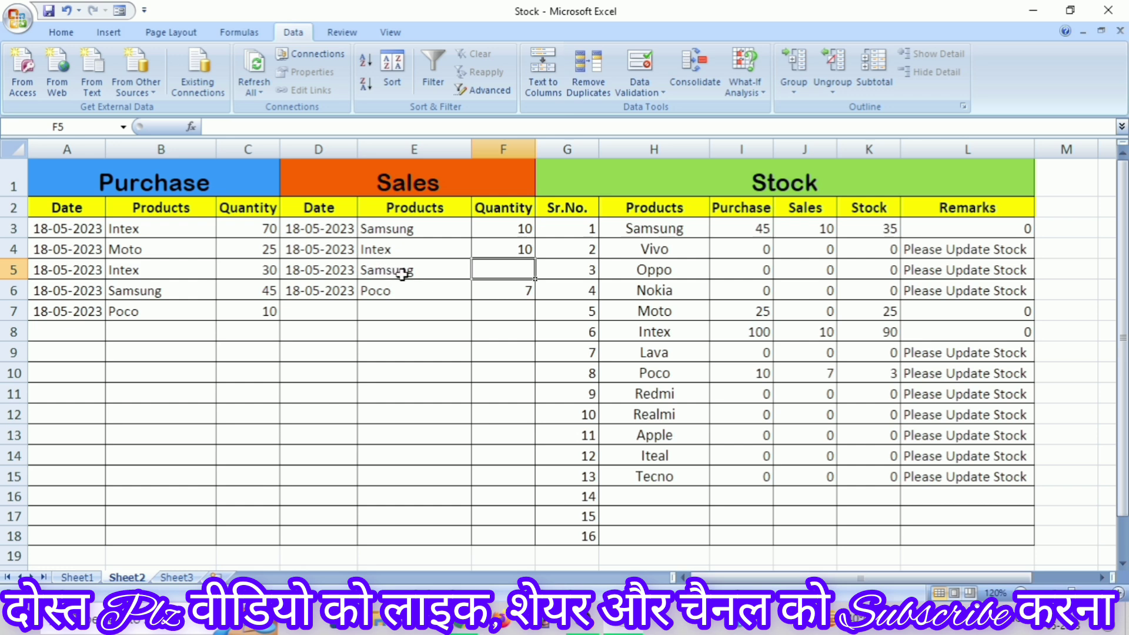
type("30")
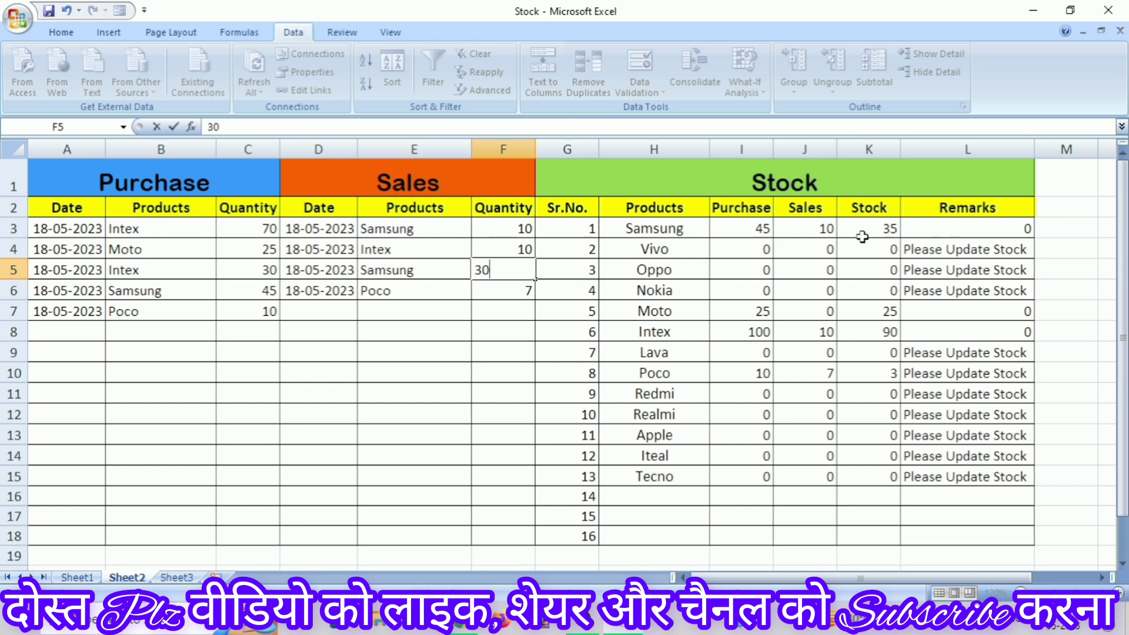
left_click(486, 283)
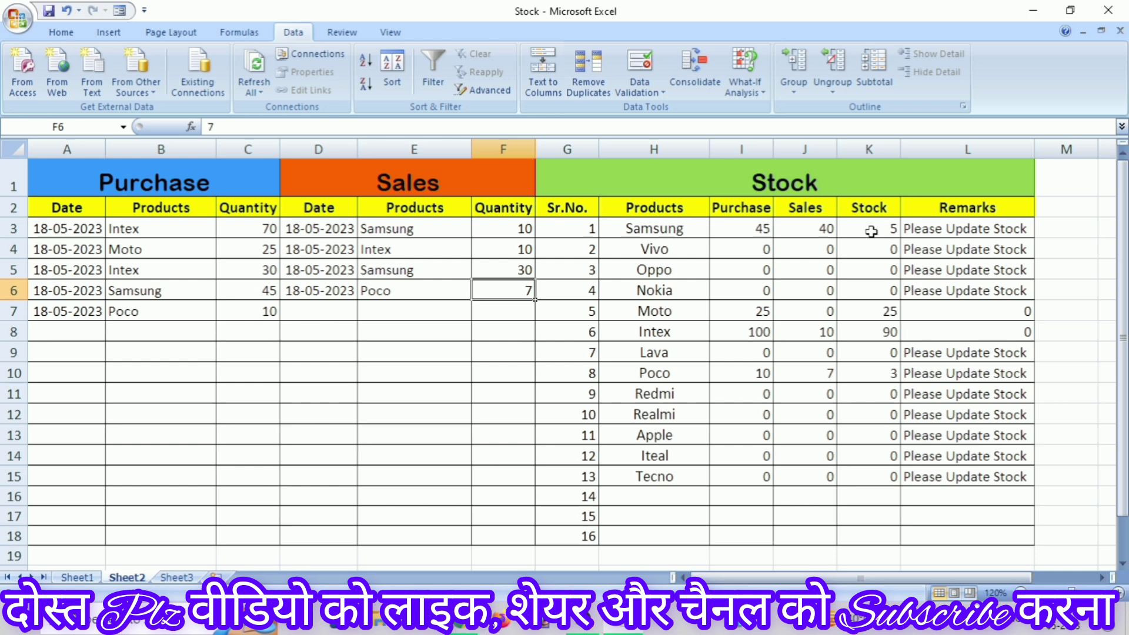
left_click(457, 333)
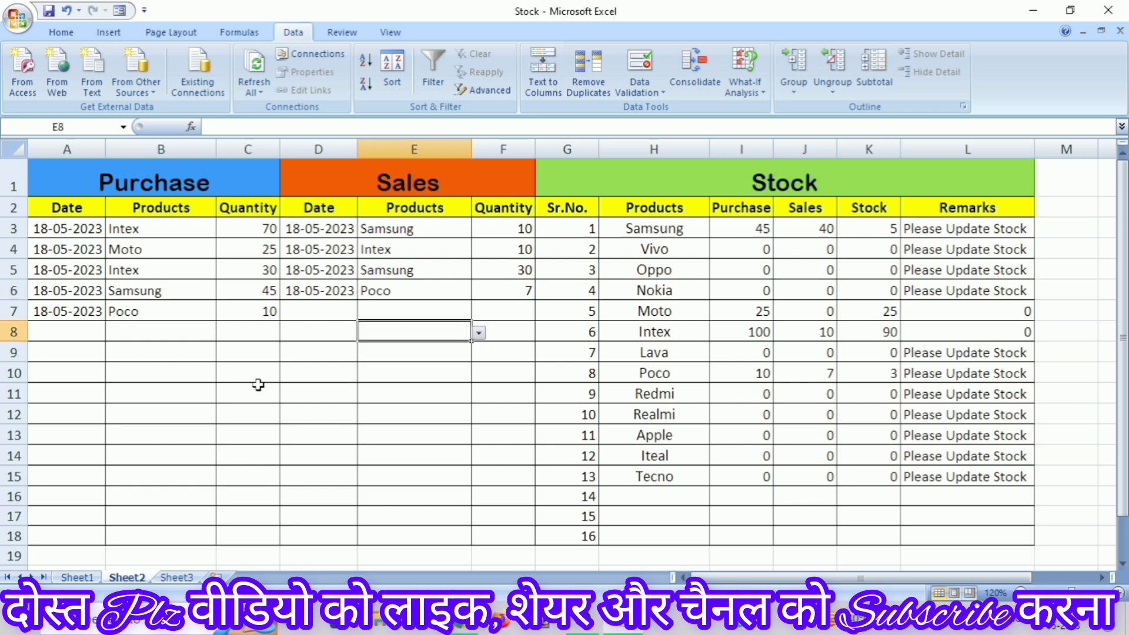